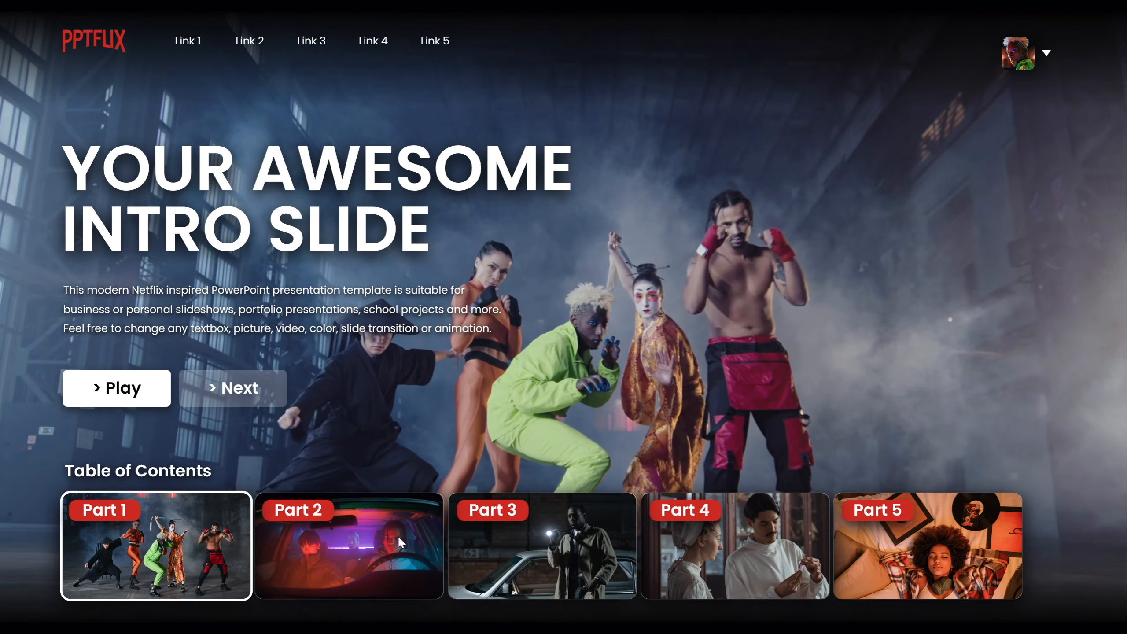
In the slideshow, jump between the Part 1–5 table-of-contents entries, go back with Previous, and play Part 1.
click(396, 537)
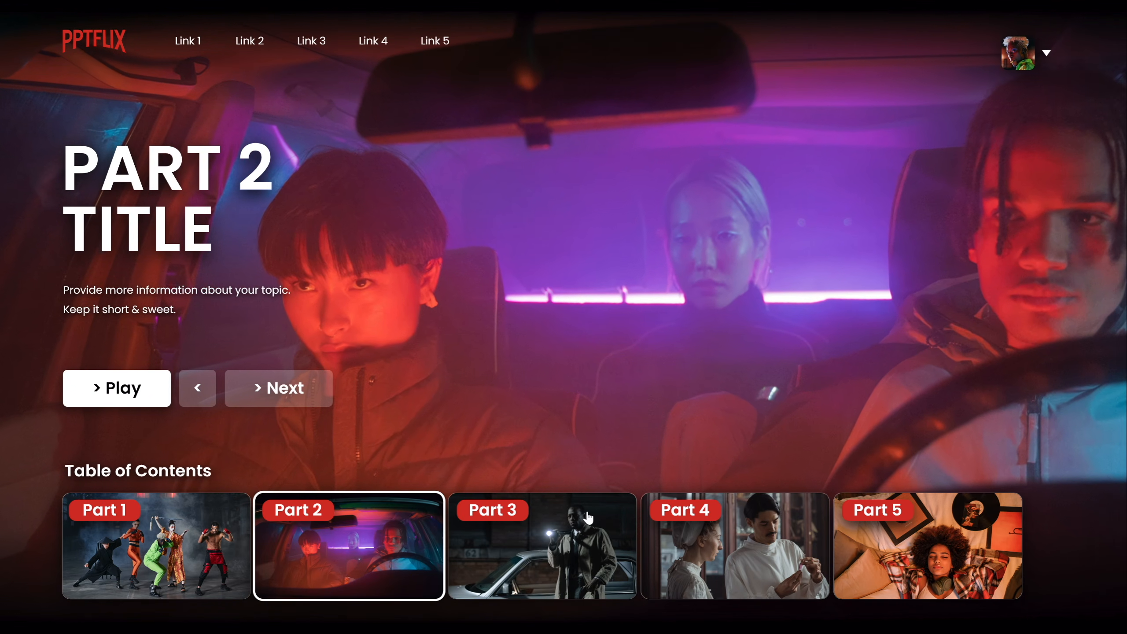
click(576, 533)
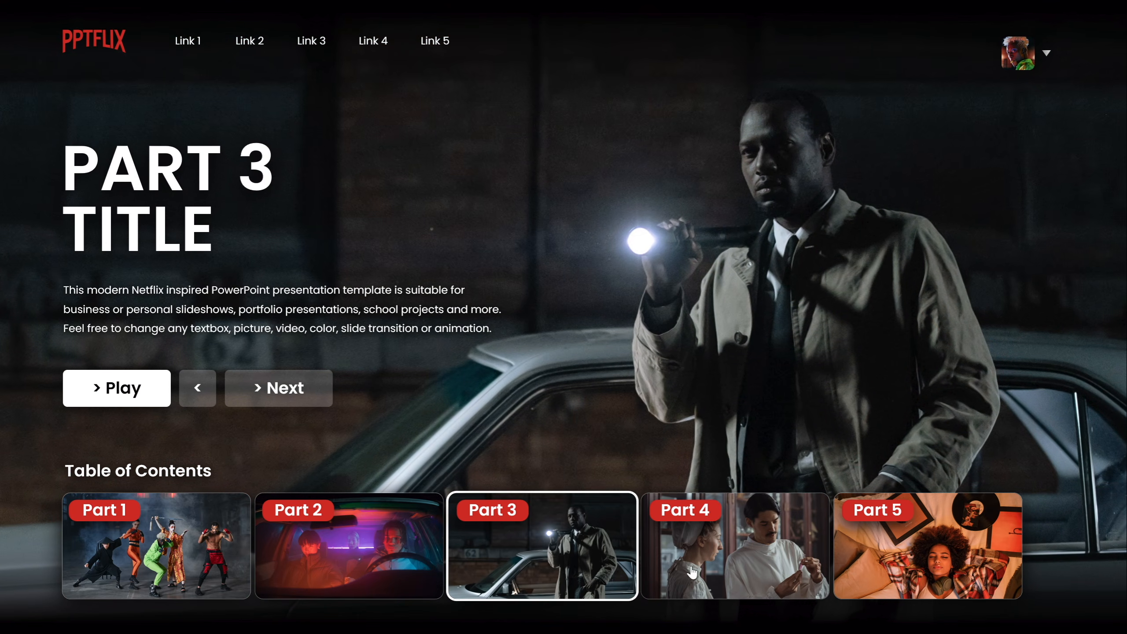
click(763, 544)
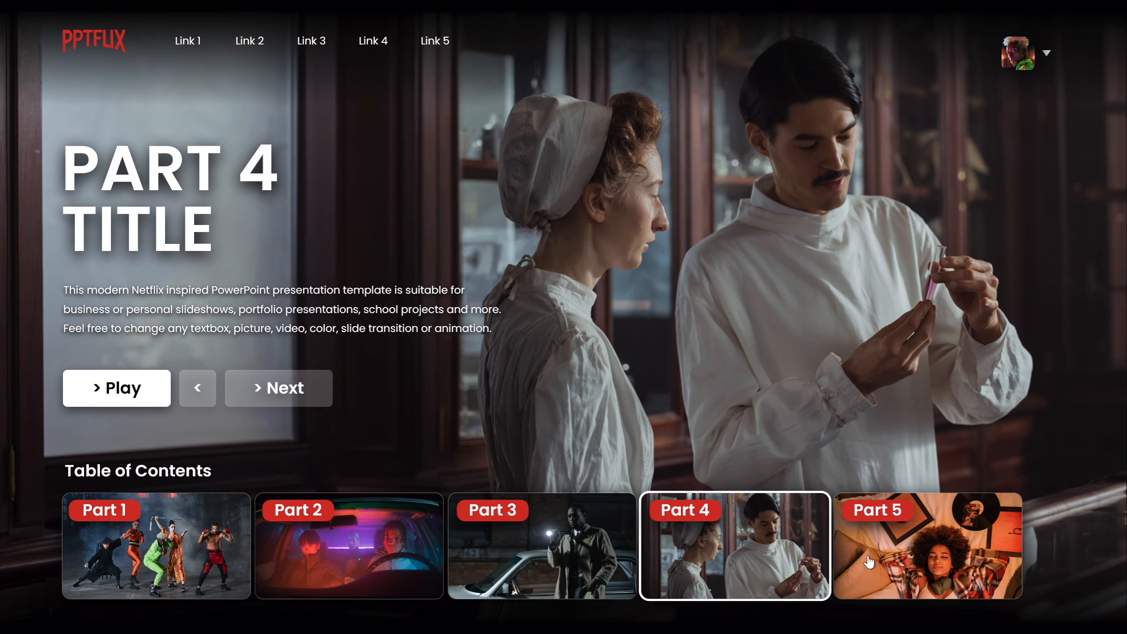
click(884, 553)
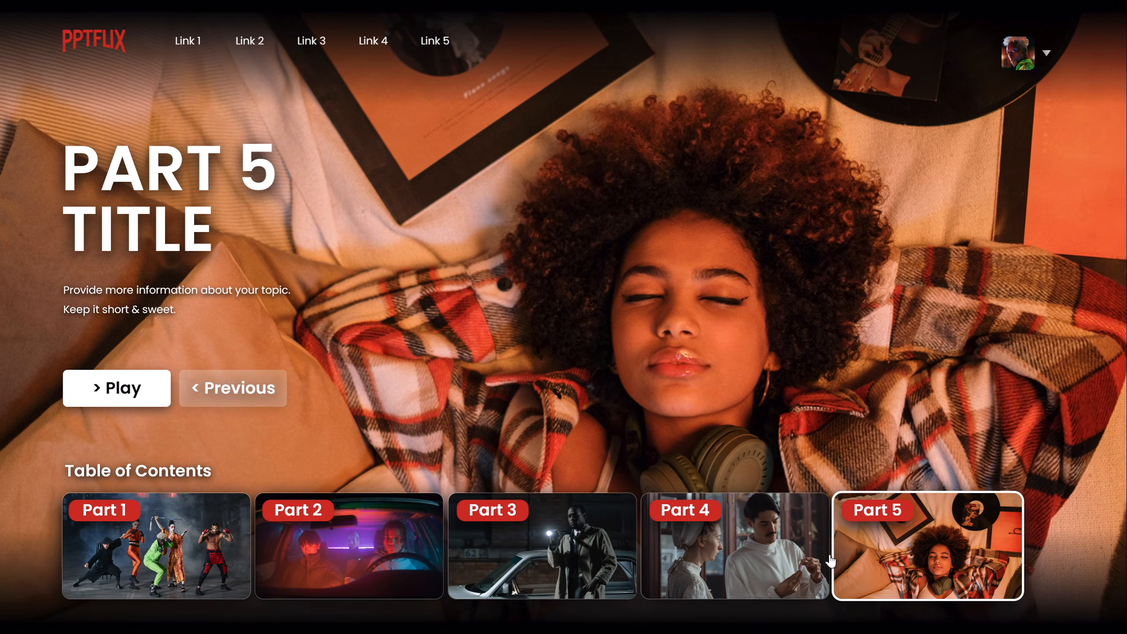
click(245, 388)
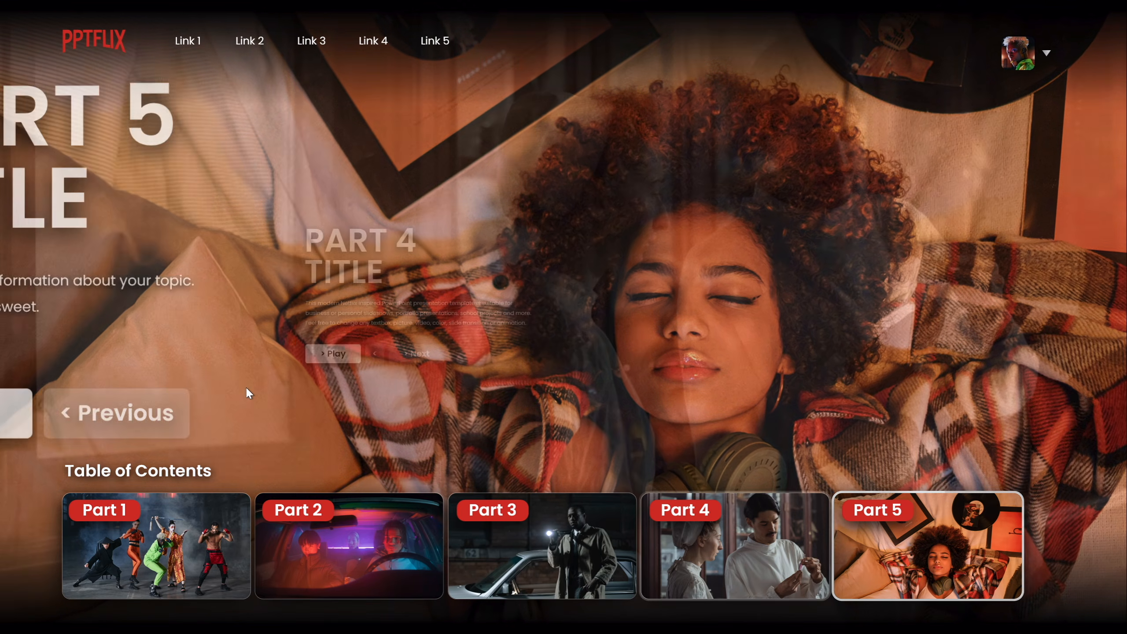
click(197, 390)
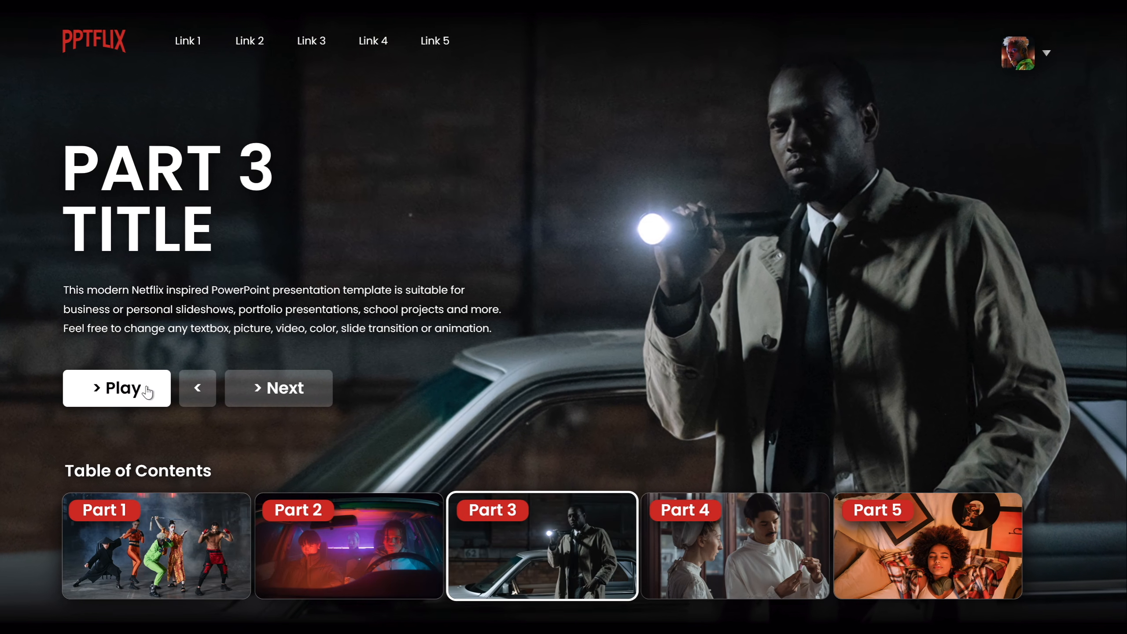
click(413, 534)
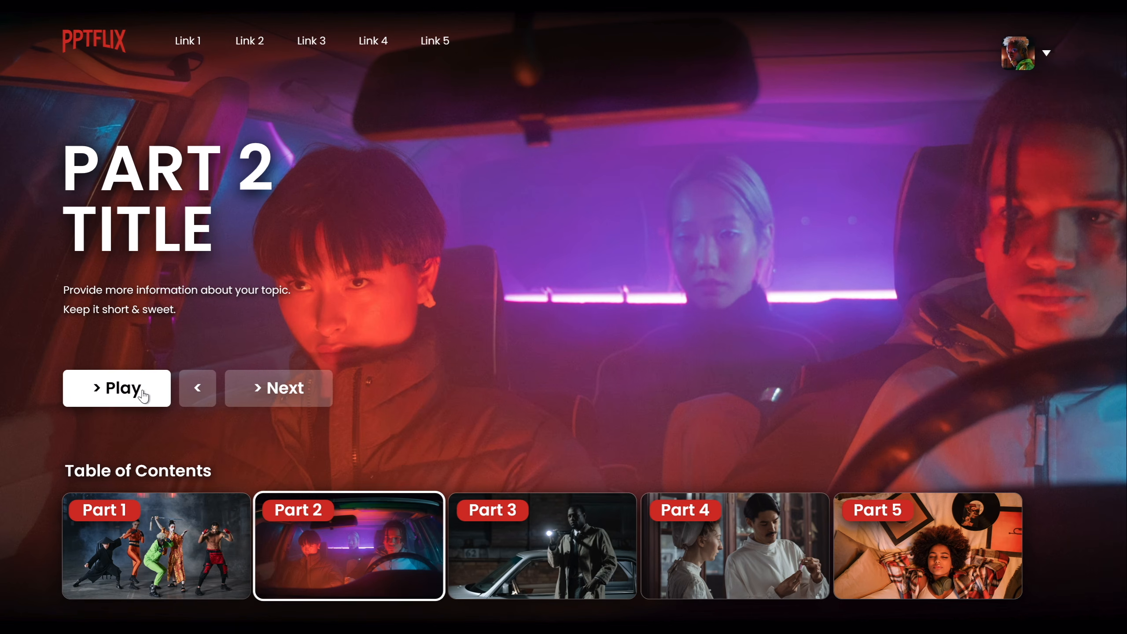
click(183, 513)
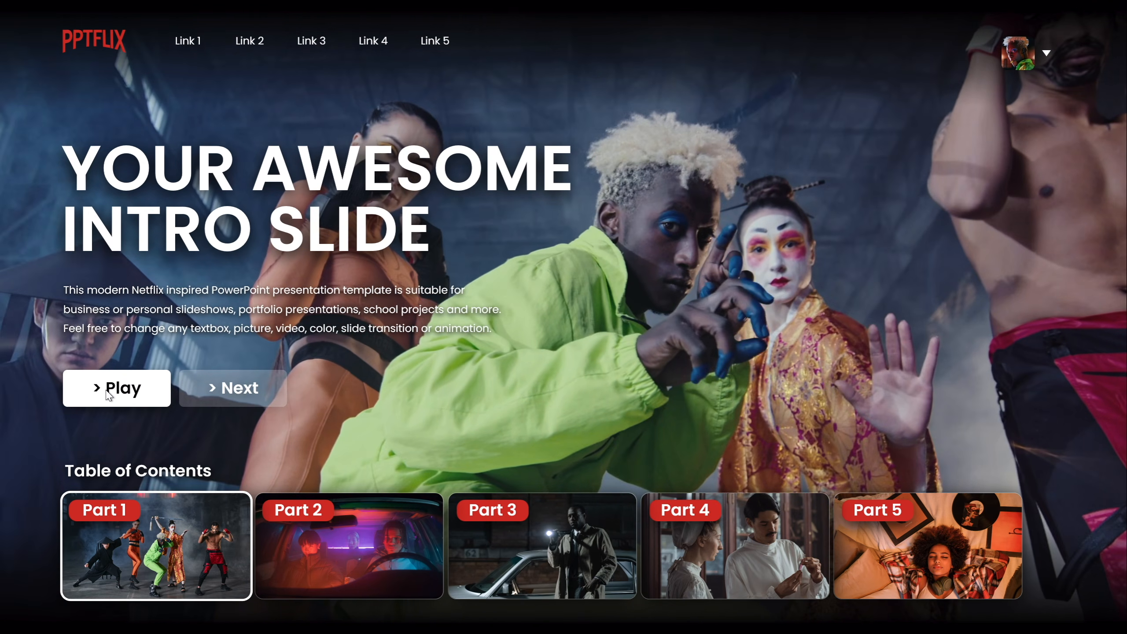
click(106, 391)
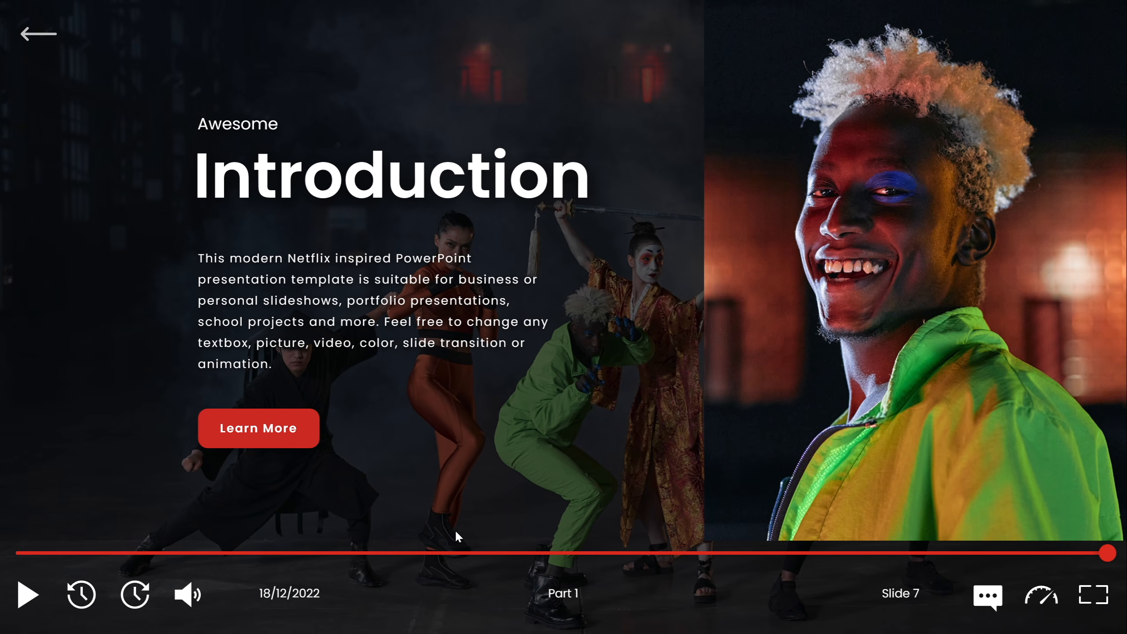
Advance through the Part 1 slides from Introduction to Numbers and return to the intro menu slide.
click(523, 440)
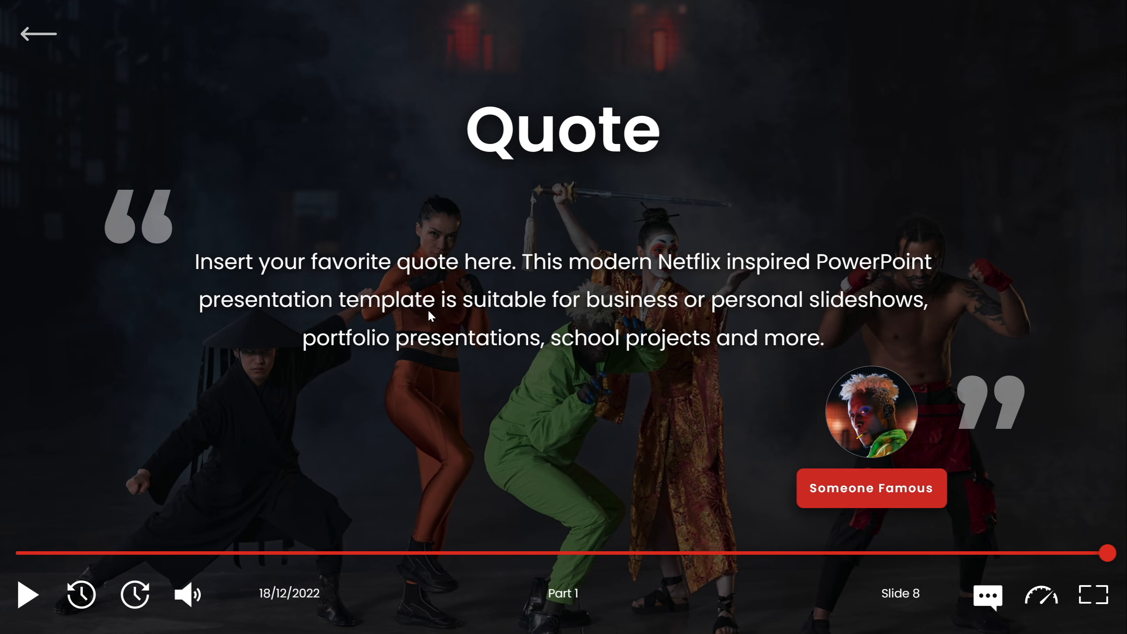
click(574, 415)
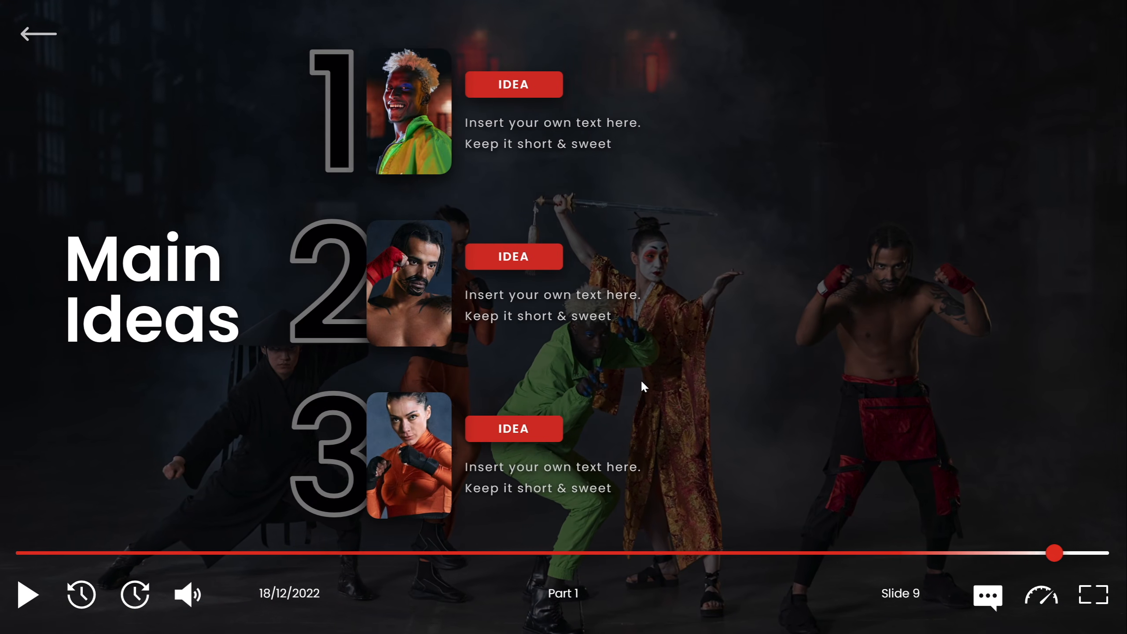
click(669, 344)
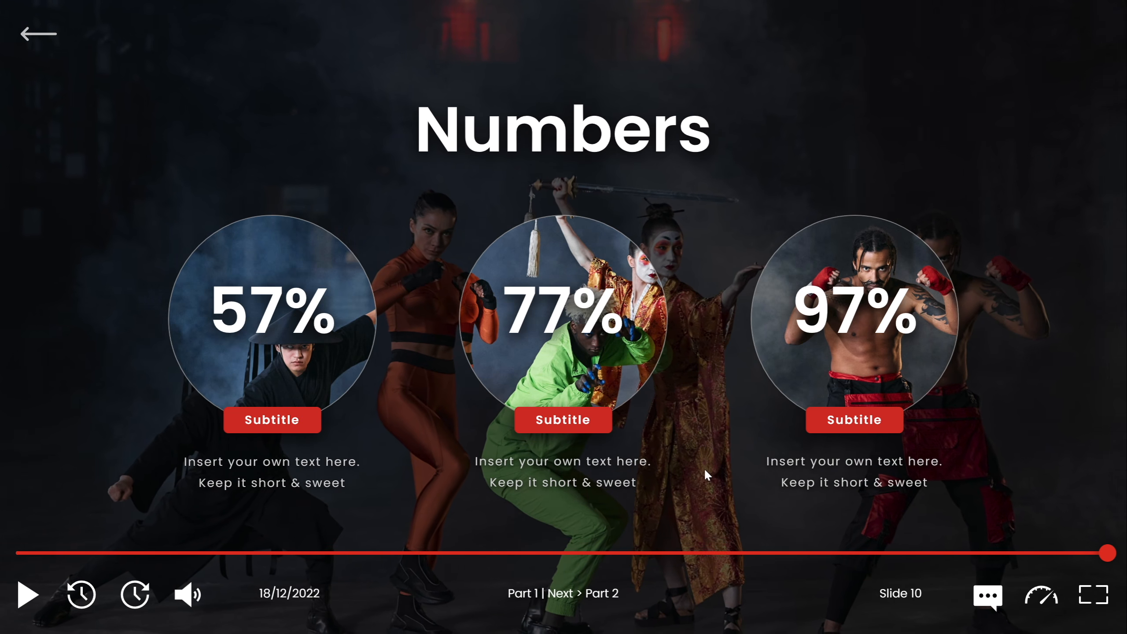
click(43, 35)
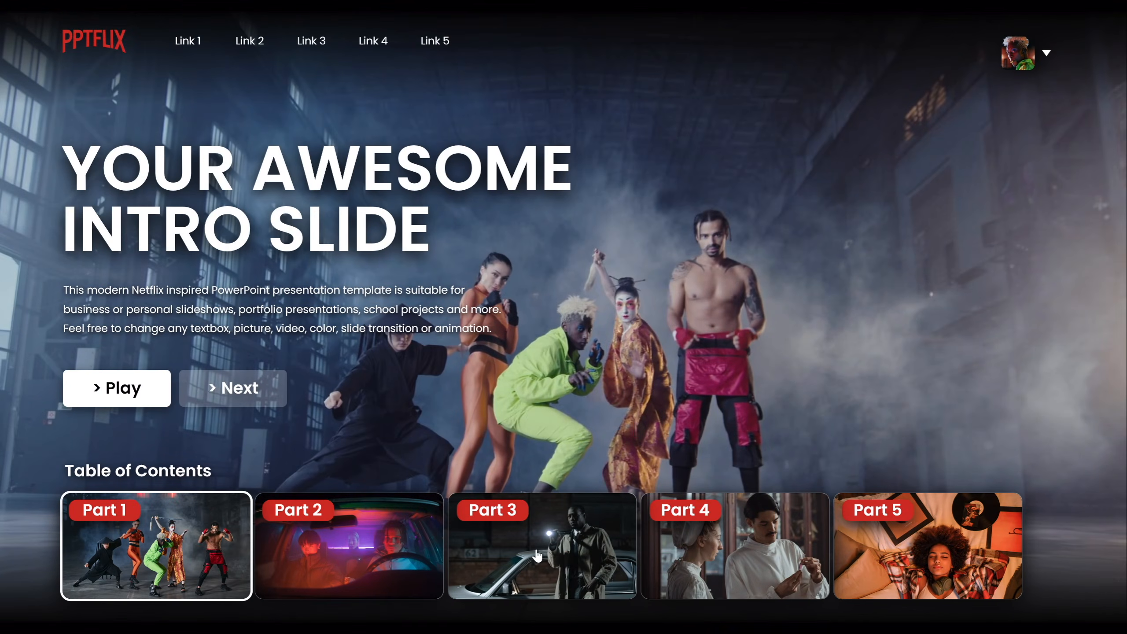
Open Part 3 and Part 2 from the table of contents and play Part 2.
click(550, 544)
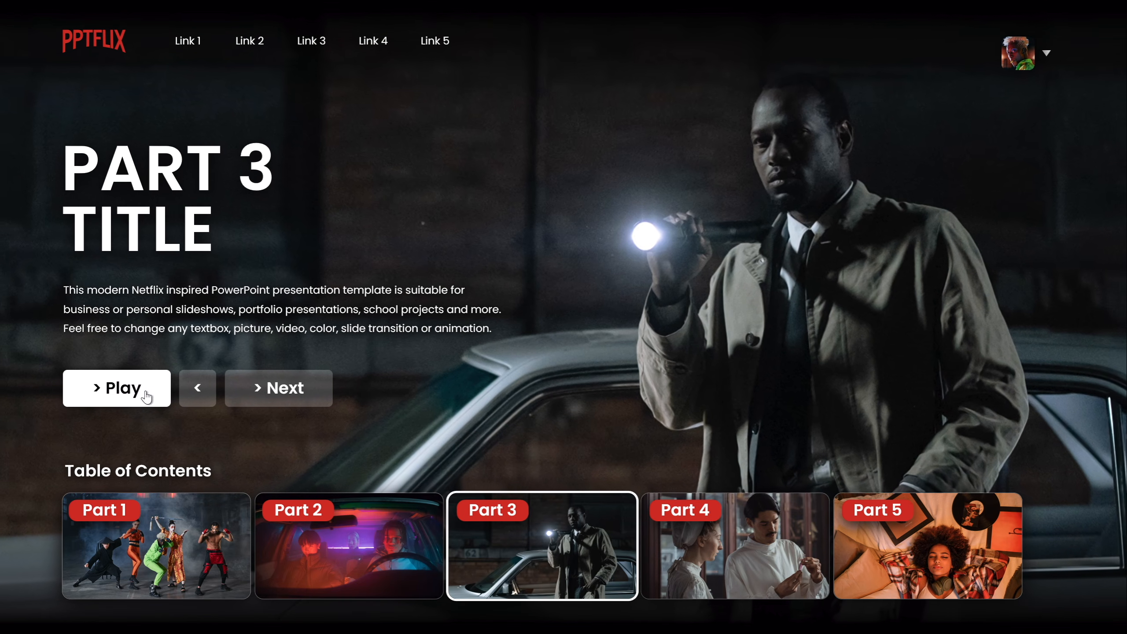
click(386, 509)
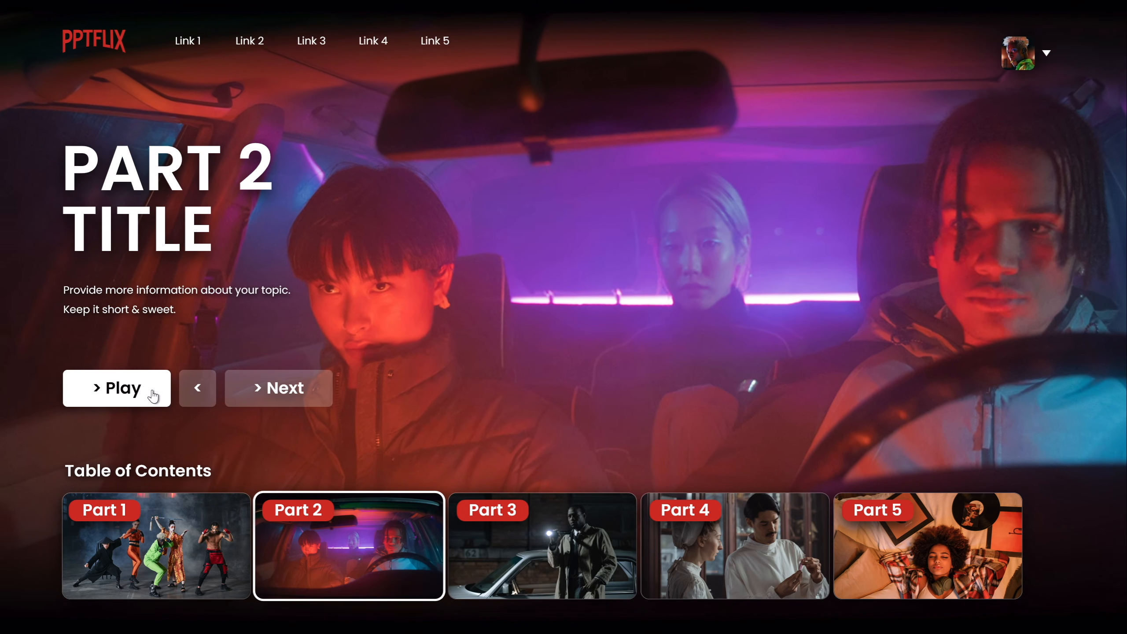
click(154, 394)
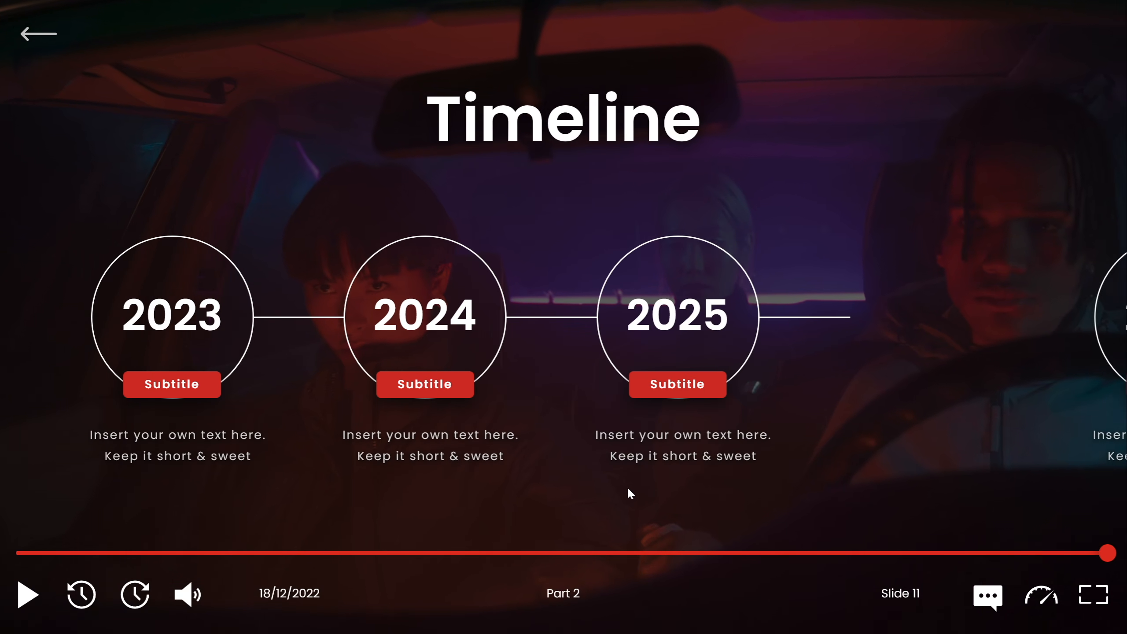
Advance through the remaining slides to the Thank You slide and leave the slideshow.
click(793, 492)
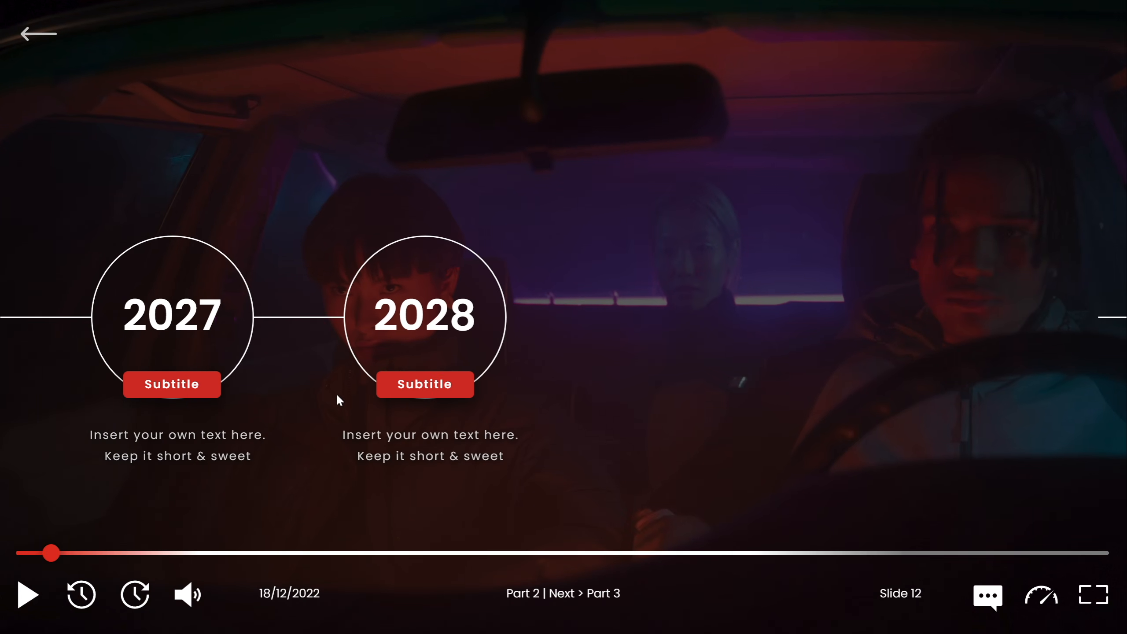
click(561, 498)
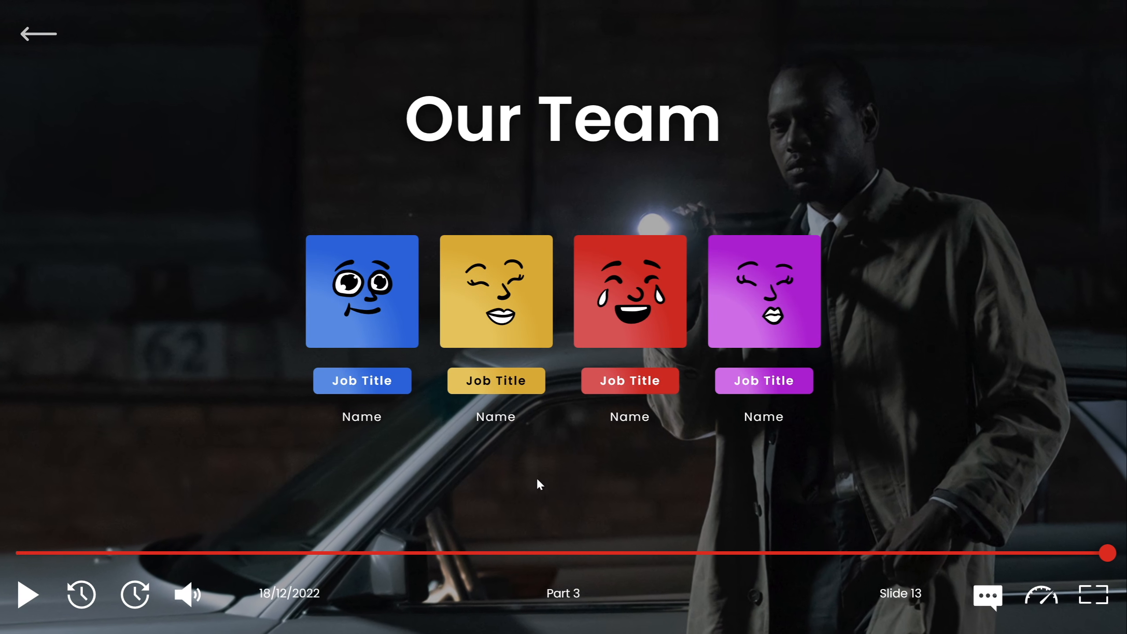
click(566, 492)
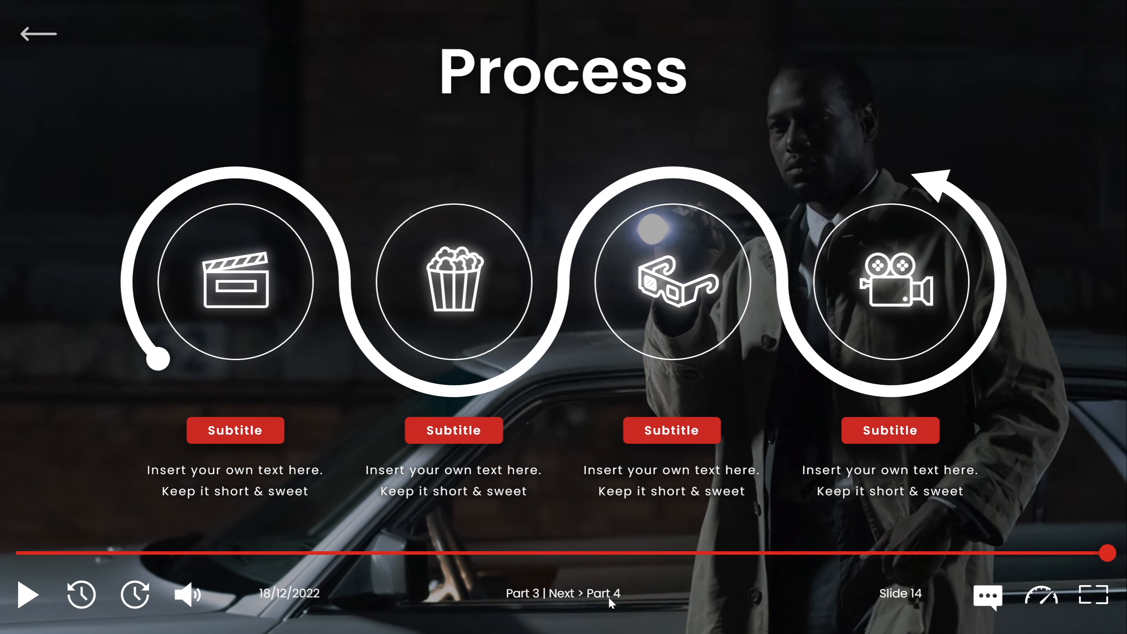
click(571, 515)
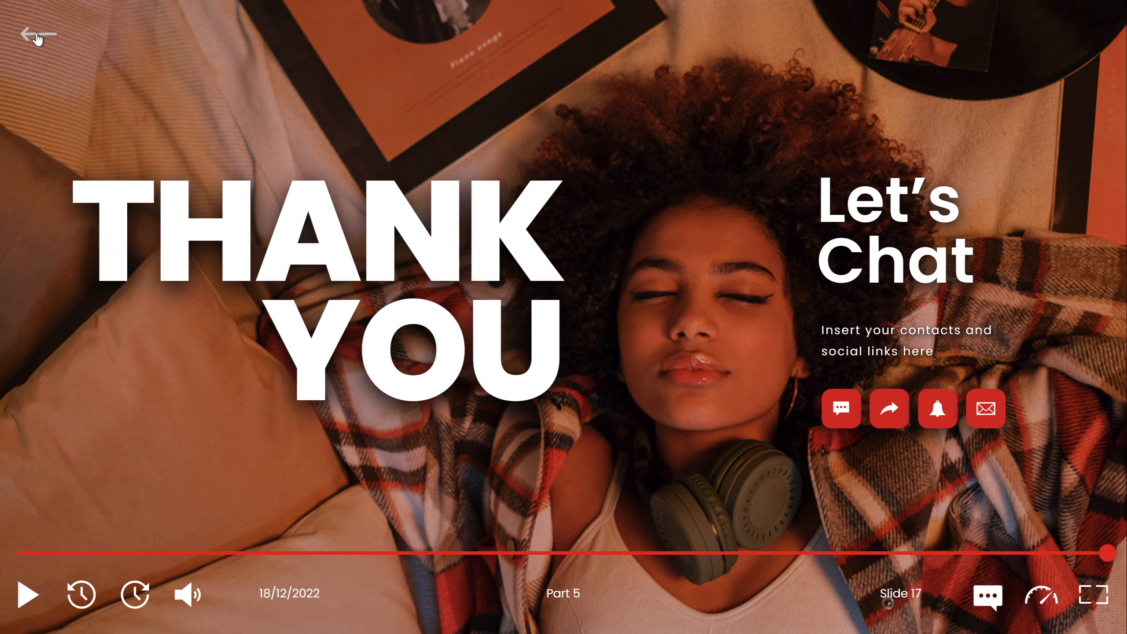
click(38, 34)
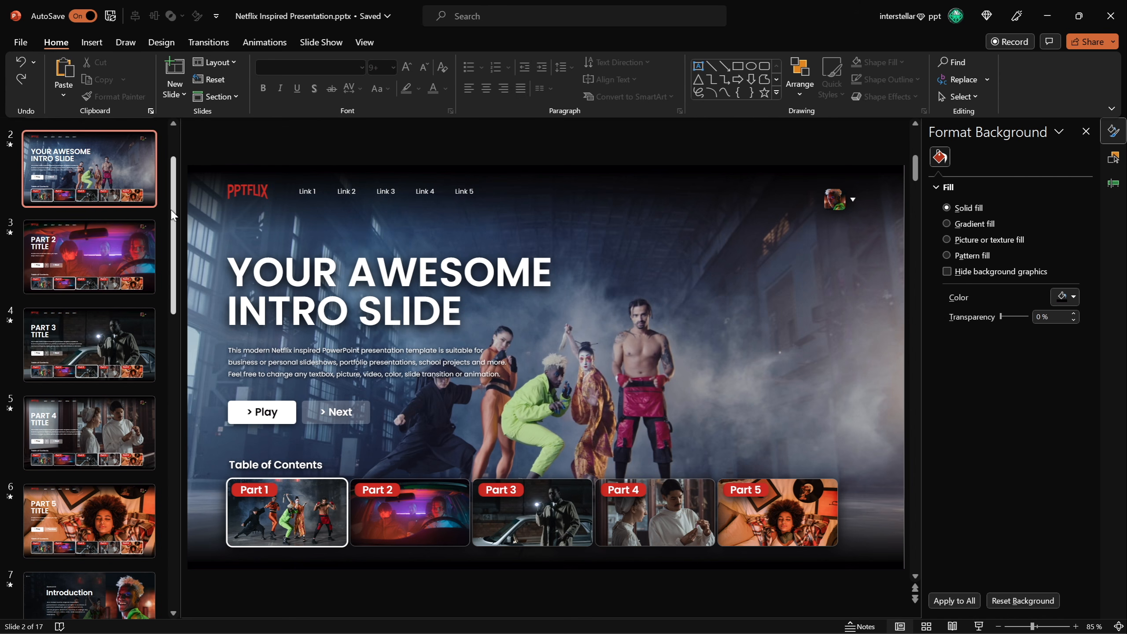
Move the cover picture on slide 1 and undo the move.
drag(174, 195, 146, 493)
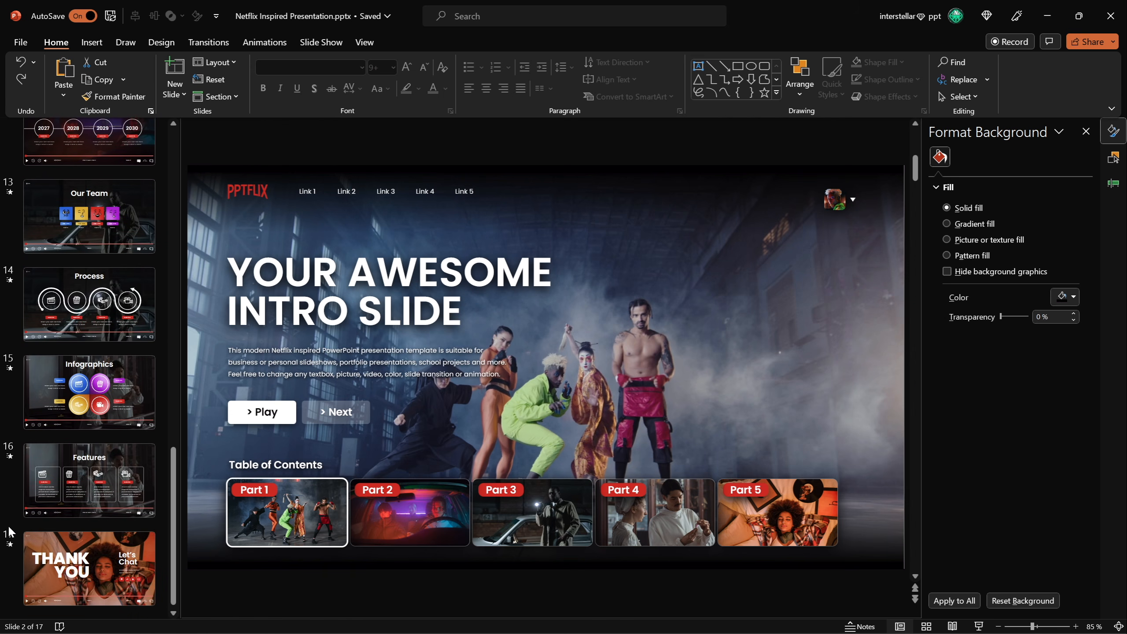
drag(173, 515, 370, 268)
click(117, 172)
click(260, 205)
drag(614, 364, 597, 319)
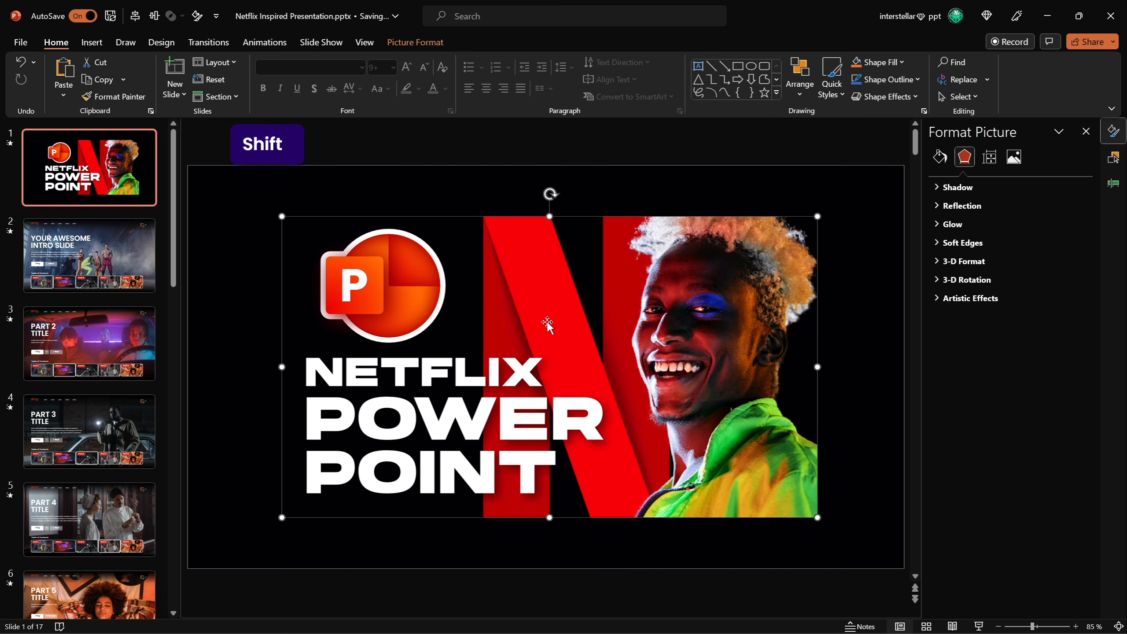
key(ctrl+z)
key(ctrl+z)
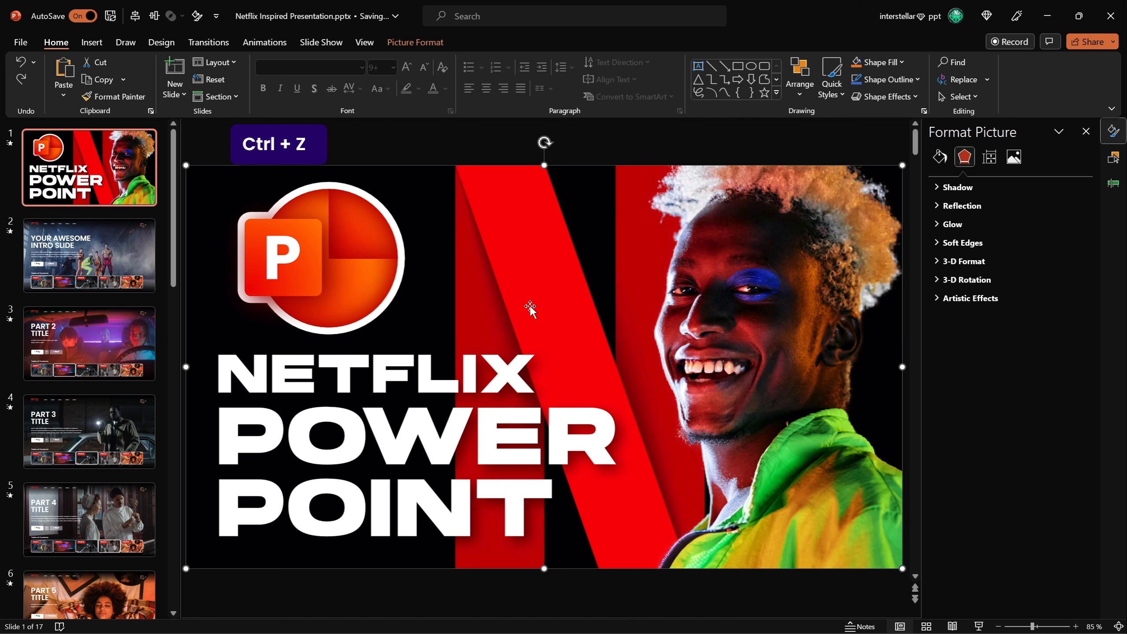
Browse the menu slides 2 to 6 in the editor and inspect the Play button links.
click(108, 259)
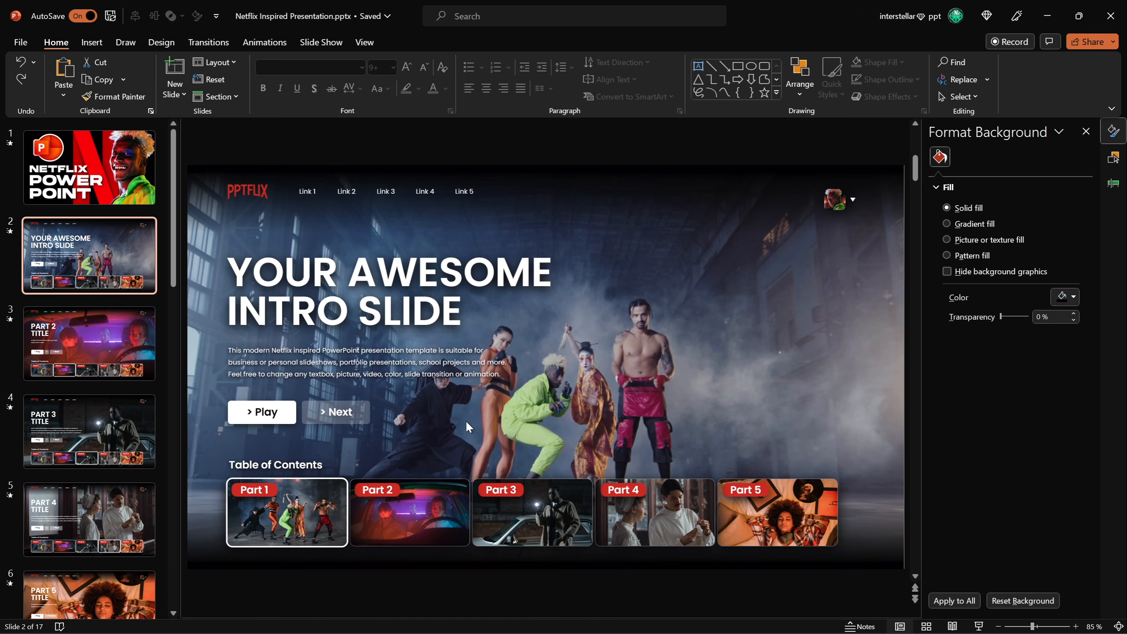
click(127, 354)
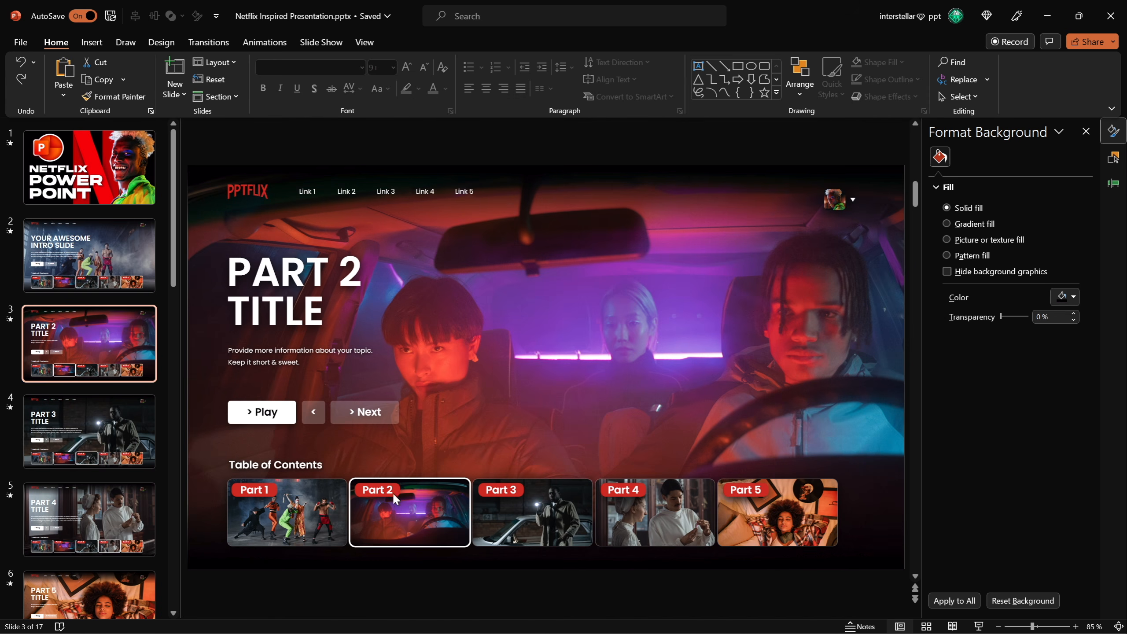
click(105, 432)
click(100, 519)
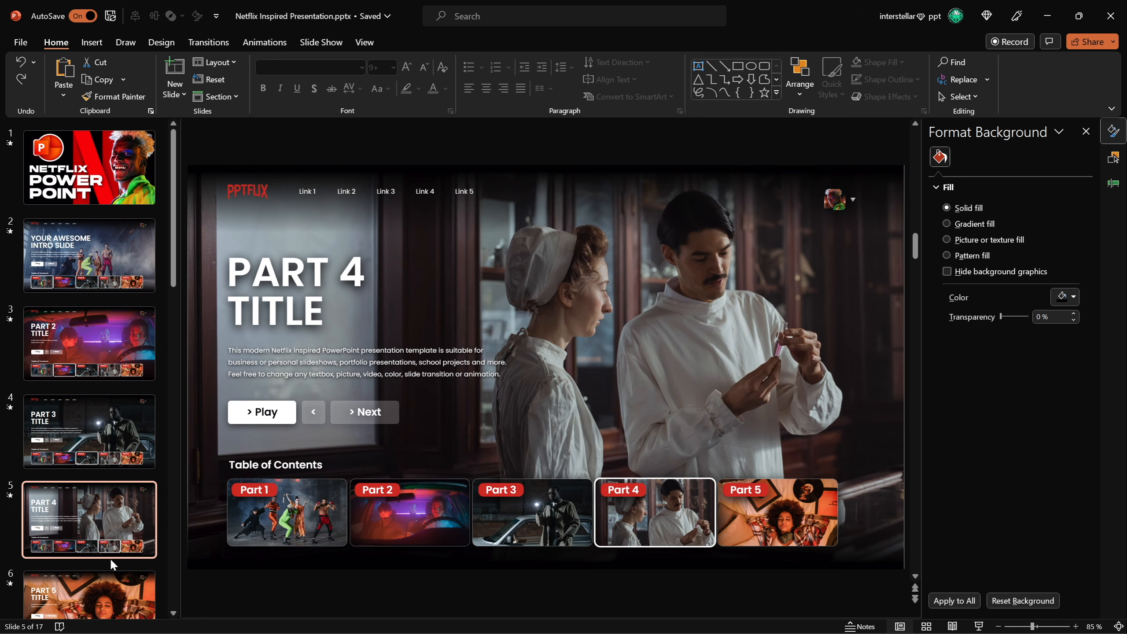
click(105, 589)
drag(177, 296, 178, 240)
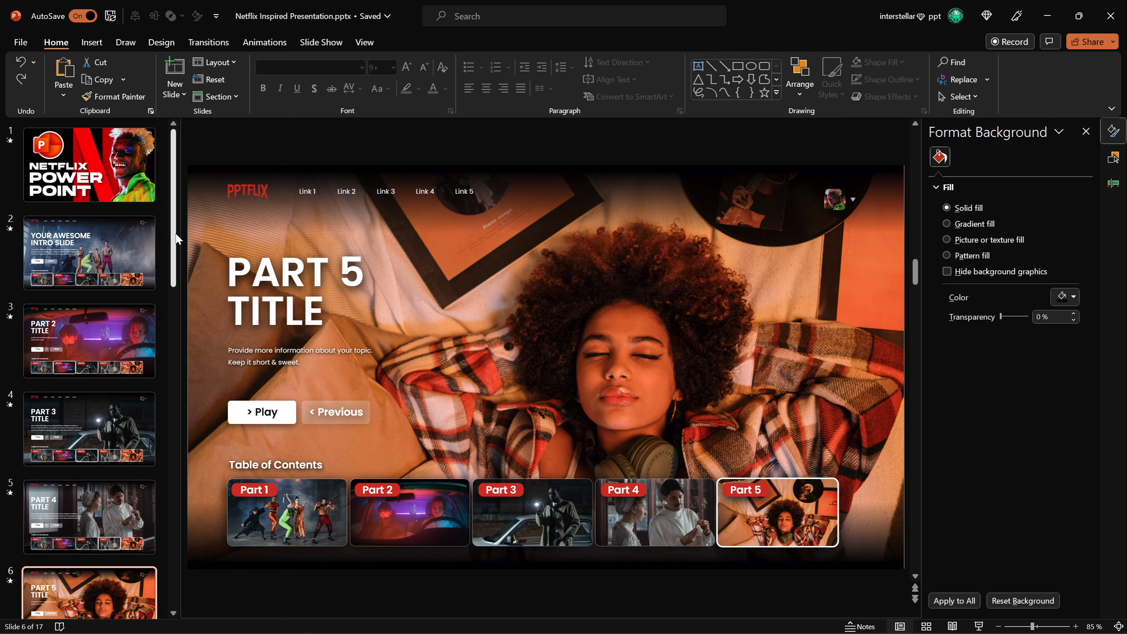
click(113, 251)
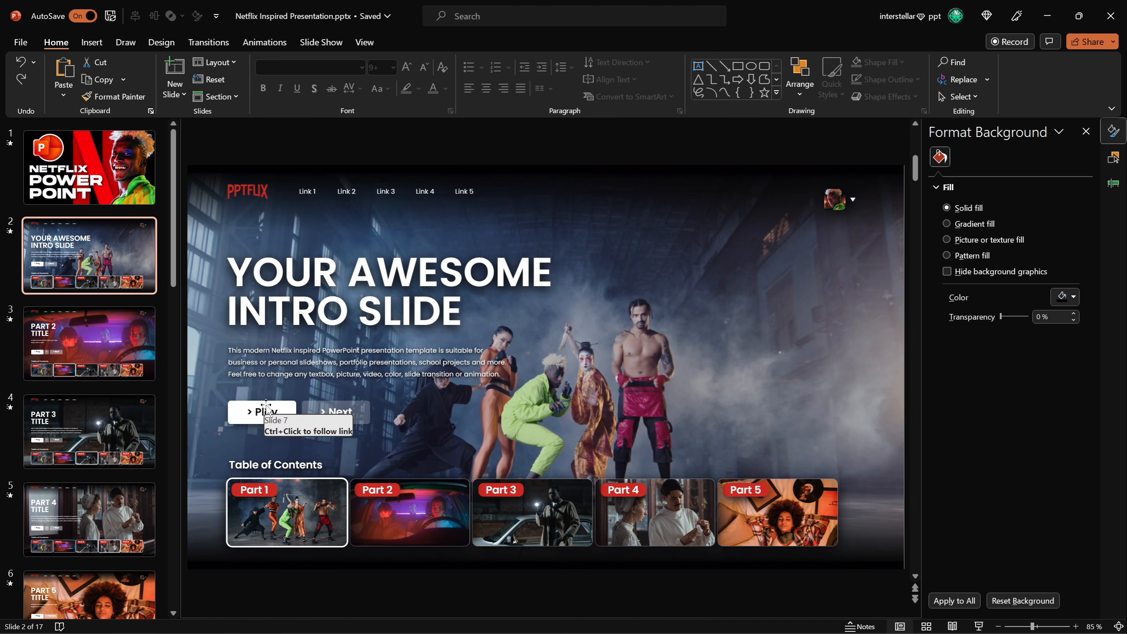
click(146, 346)
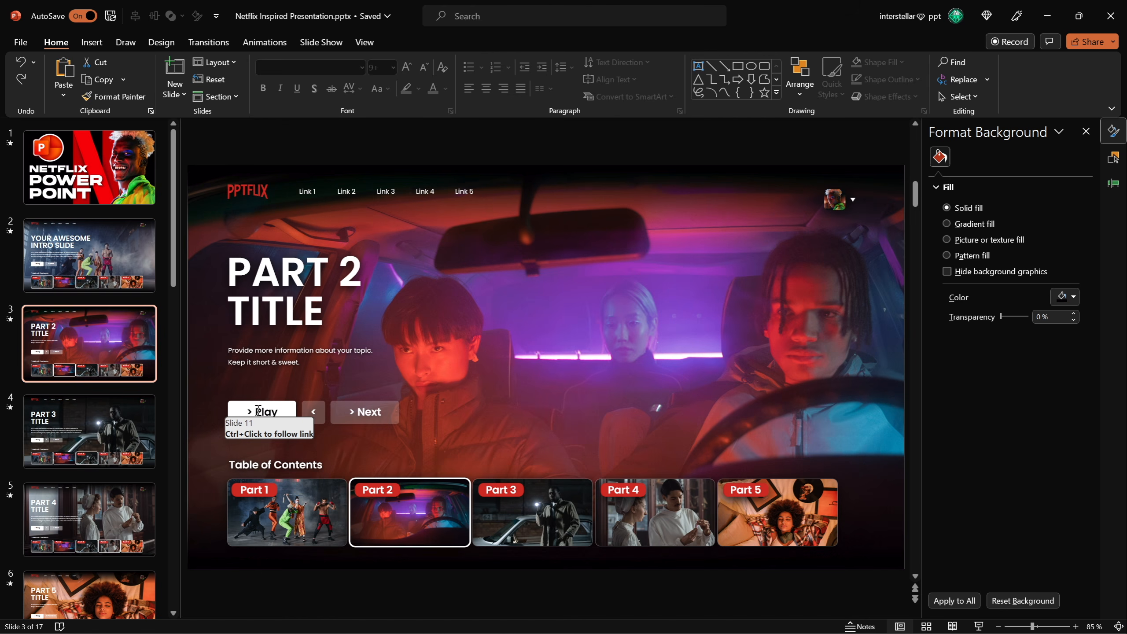
Browse the content slides Introduction, Quote, Main Ideas and Numbers in the editor.
scroll(169, 287, down, 5)
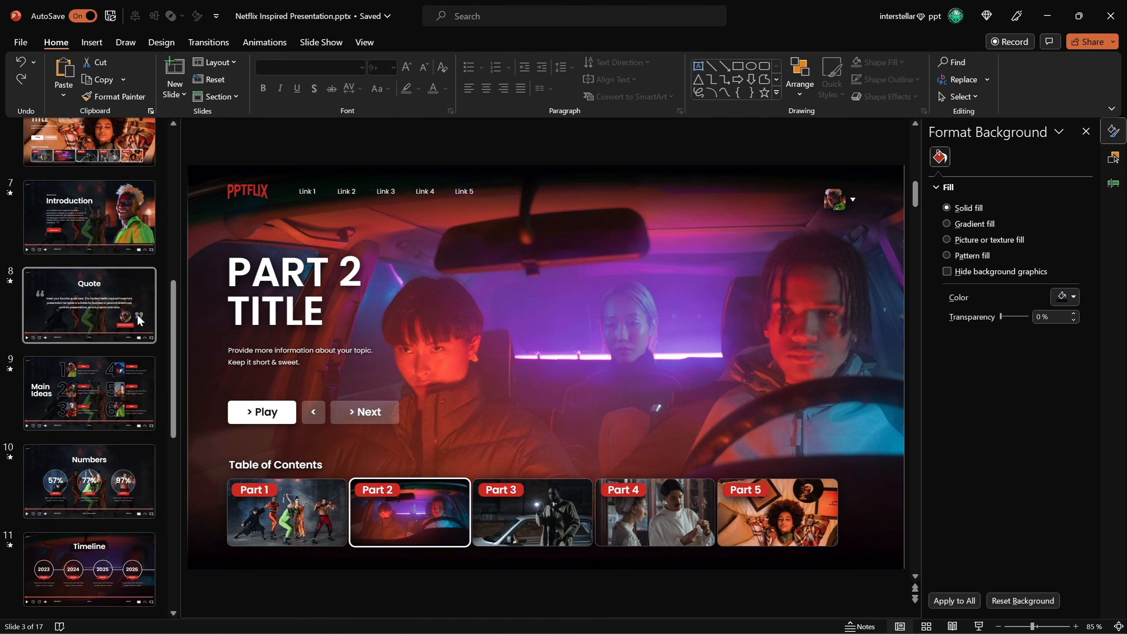
click(121, 232)
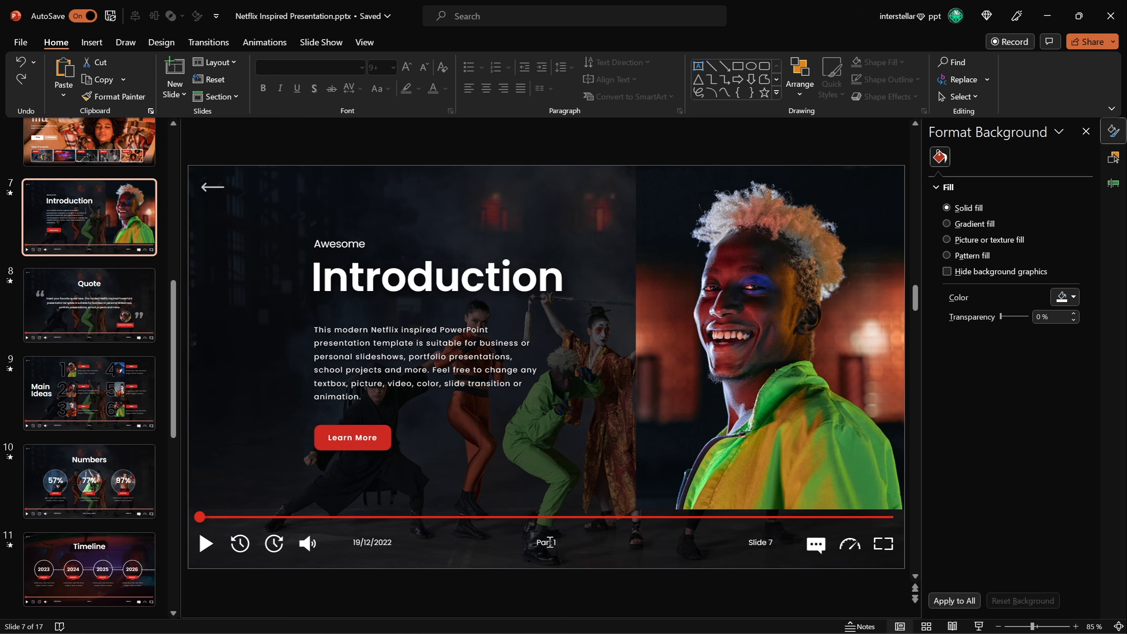
click(114, 311)
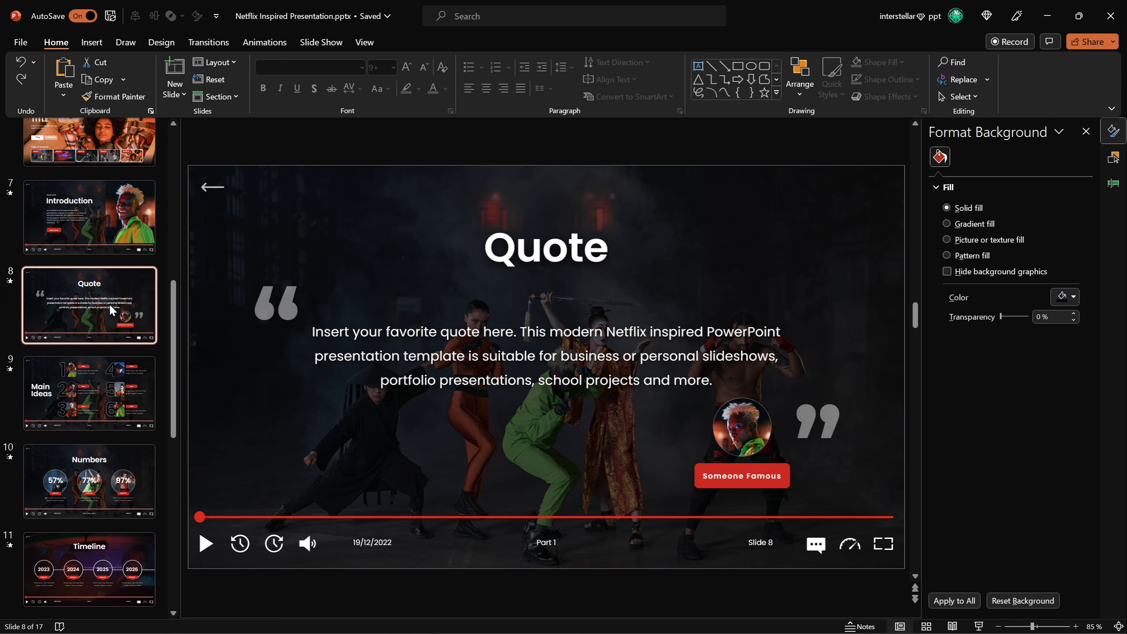
click(114, 386)
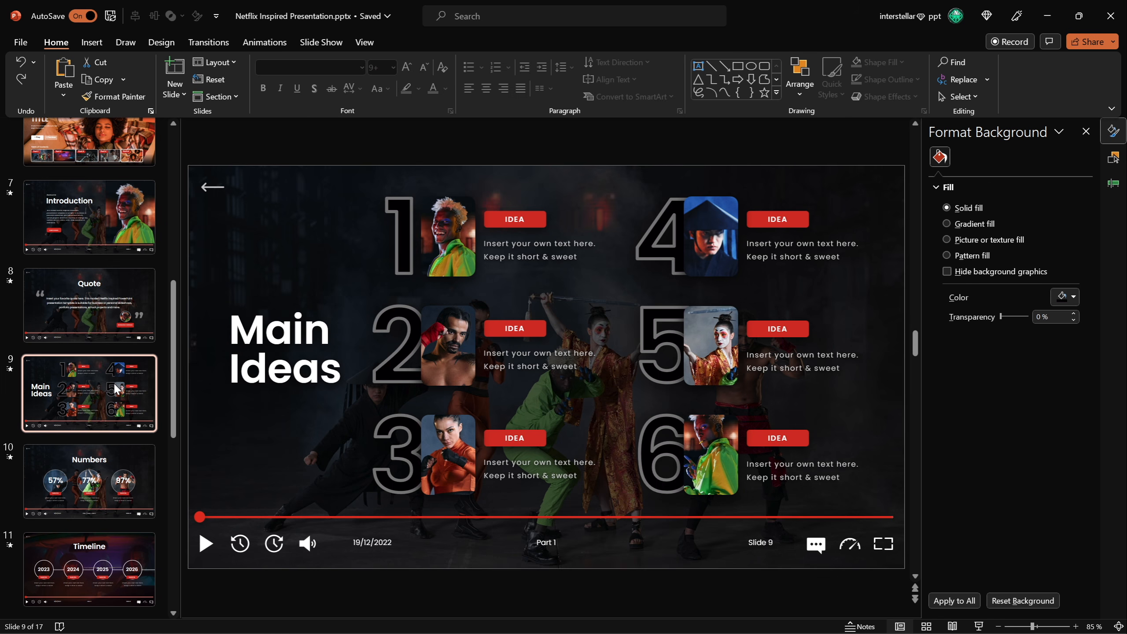
click(121, 470)
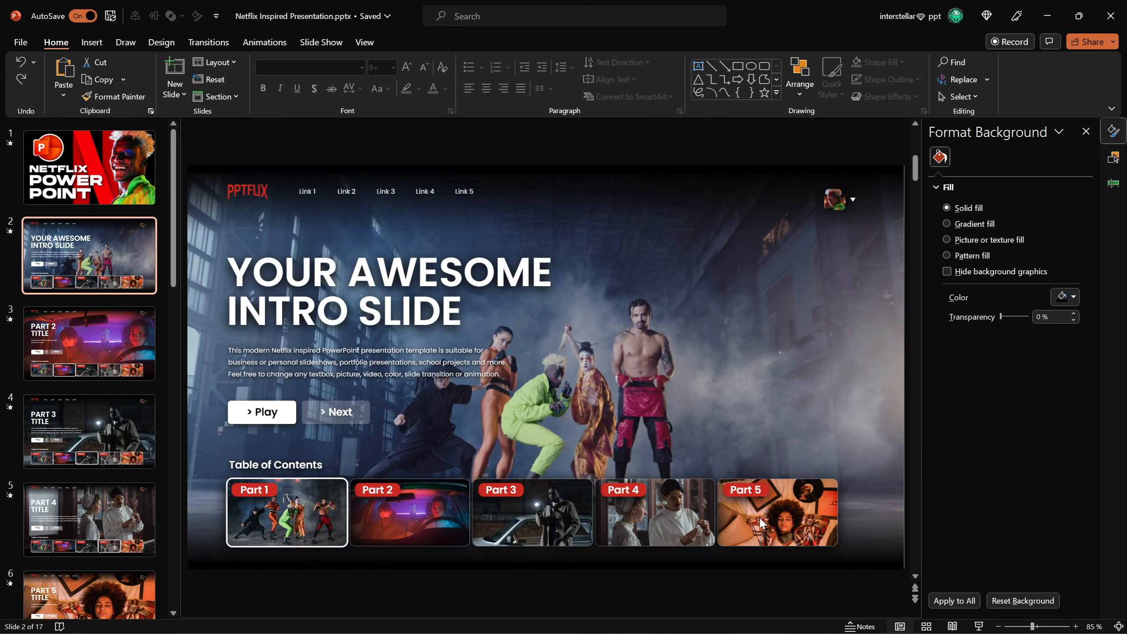
Browse to the Part 5 menu slide and the Thank You slide, then return to slide 2.
drag(172, 274, 172, 277)
click(167, 392)
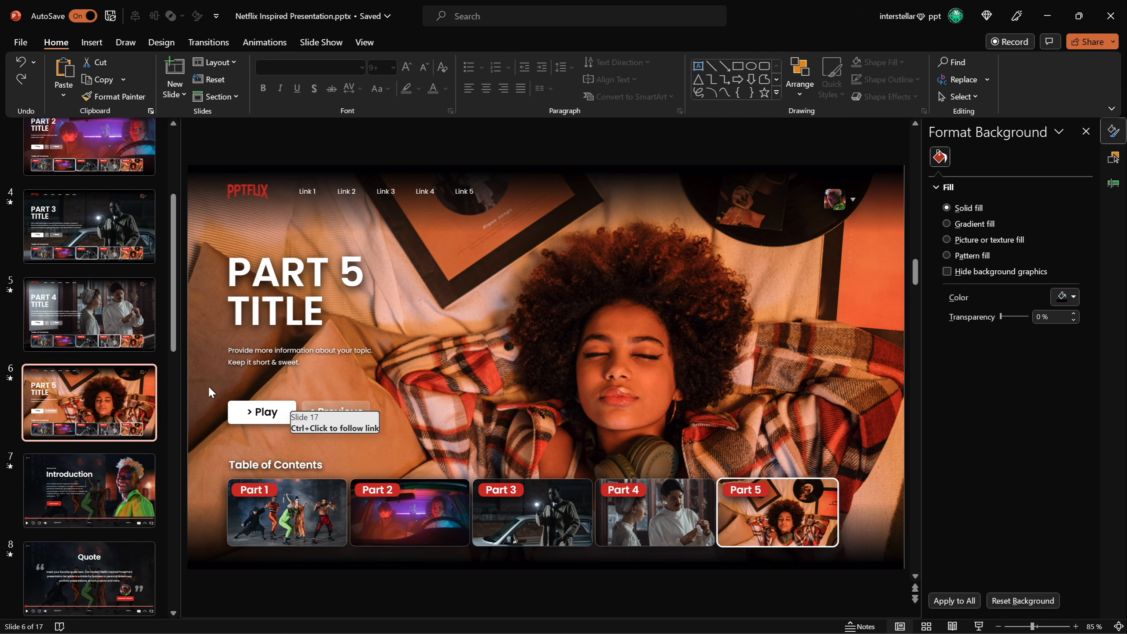
drag(174, 344, 174, 606)
click(121, 544)
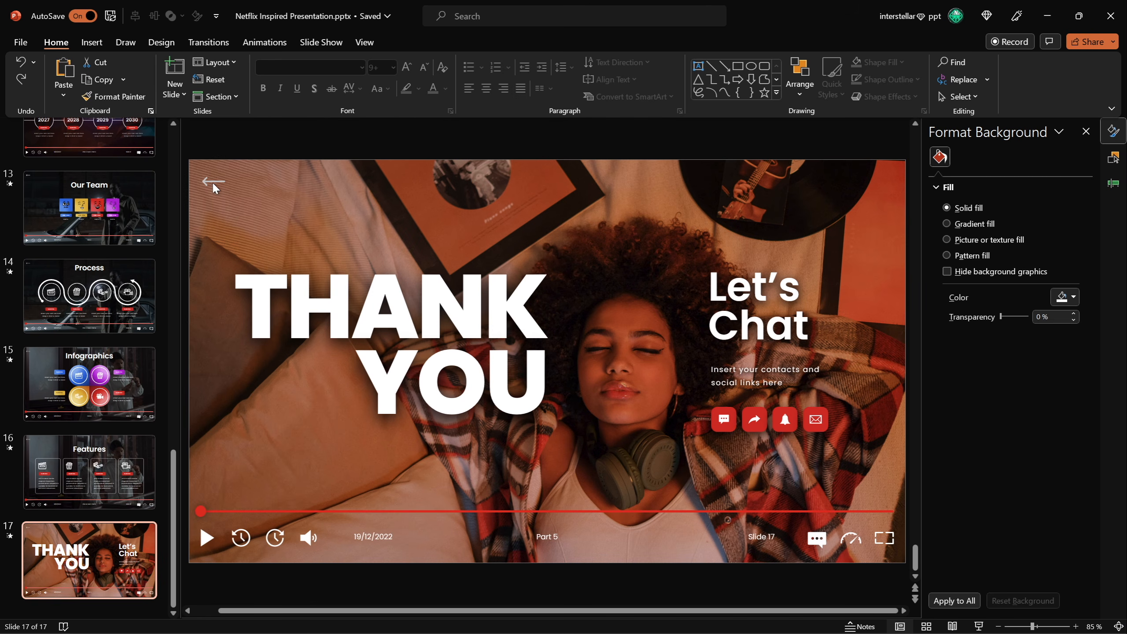
drag(177, 452, 159, 177)
click(111, 244)
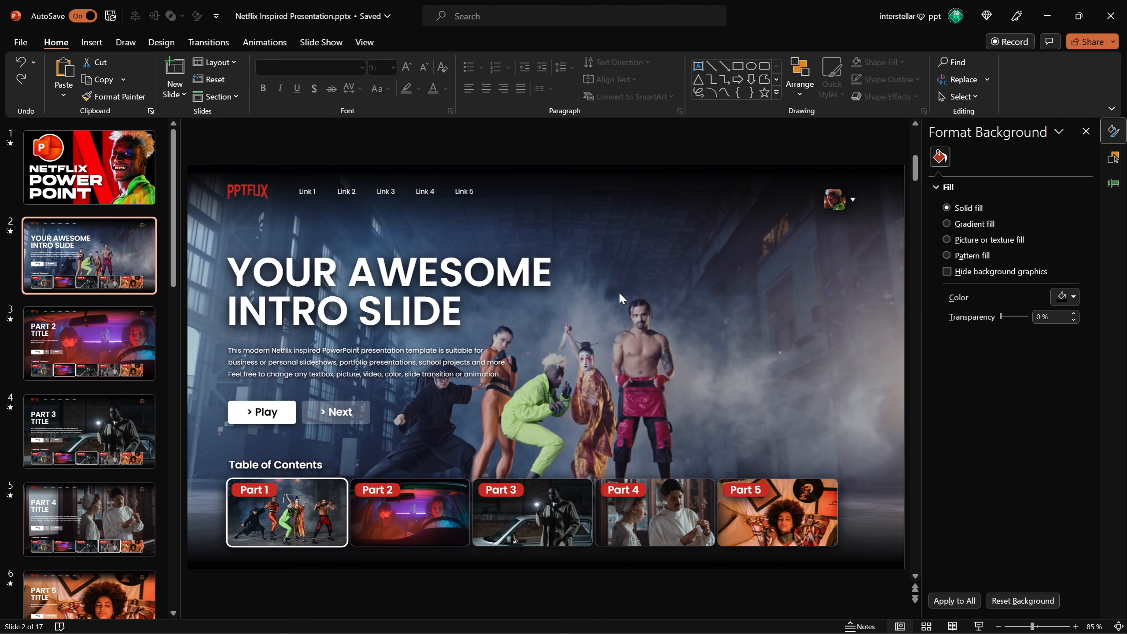
Move the intro title and text block on slide 2 and undo the move.
click(499, 278)
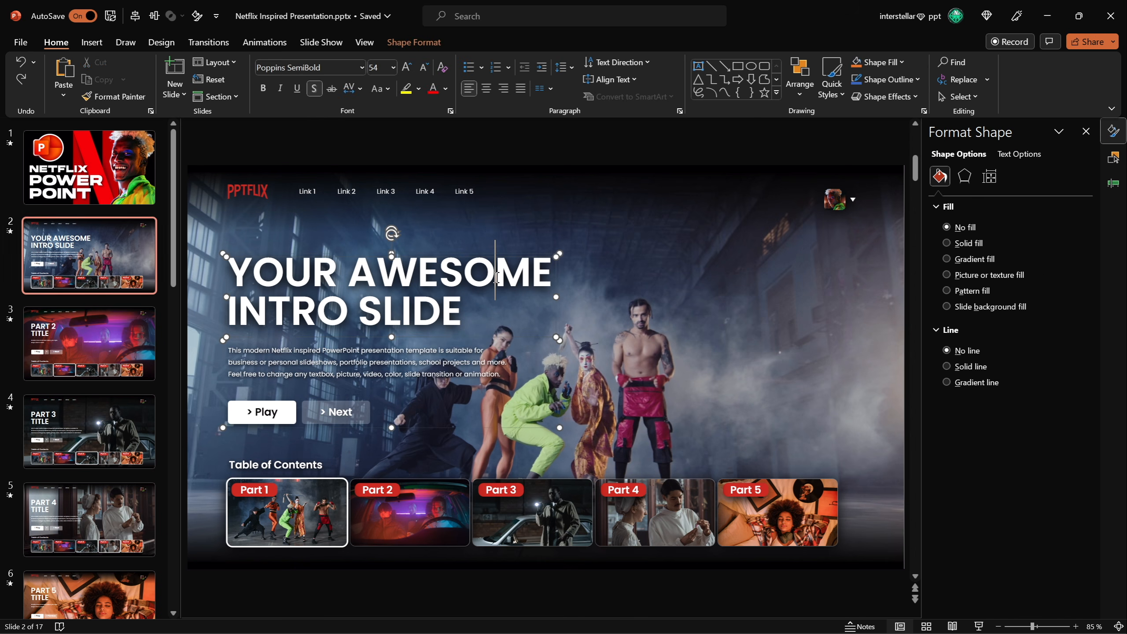
drag(560, 313, 819, 284)
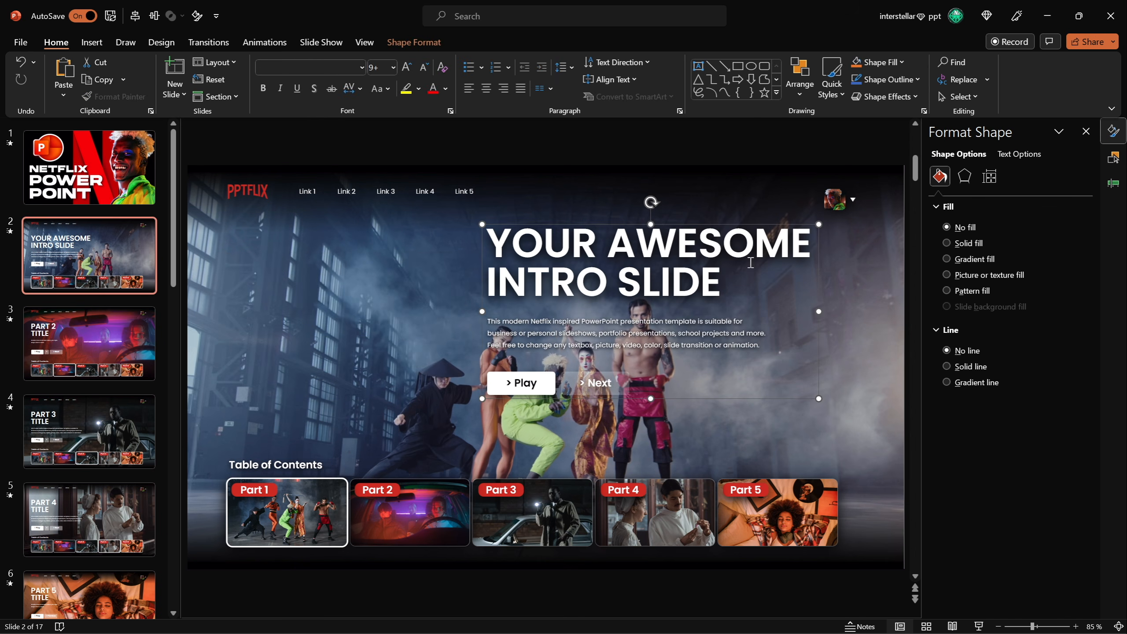
click(678, 242)
click(676, 329)
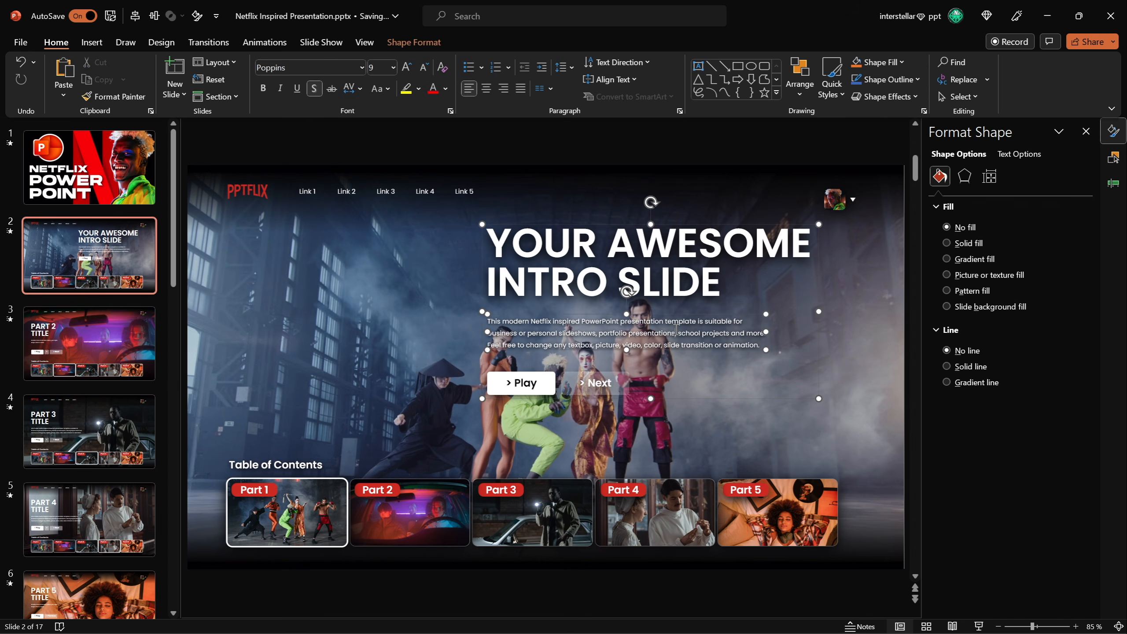
key(ctrl+z)
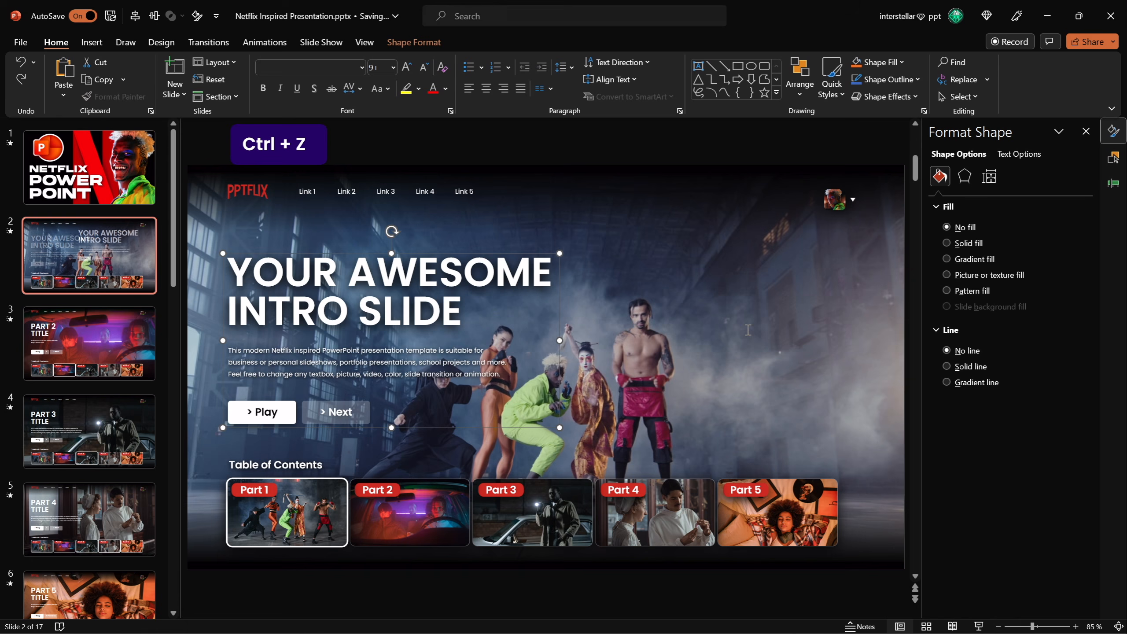
click(570, 150)
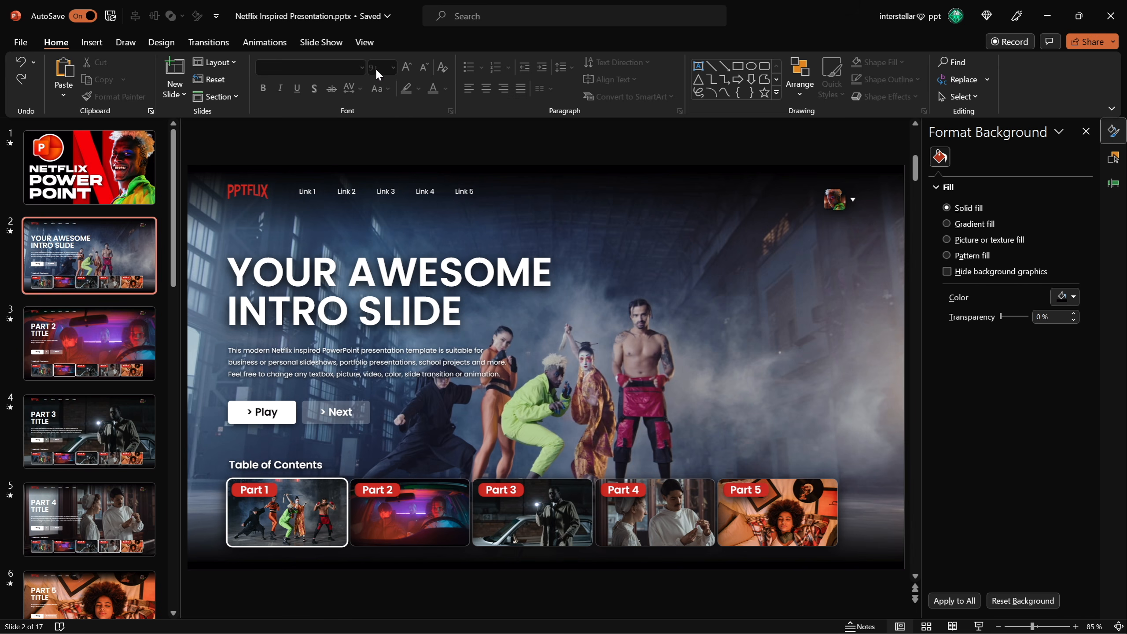
Open Slide Master view and browse the five Table of Contents menu layouts.
click(364, 42)
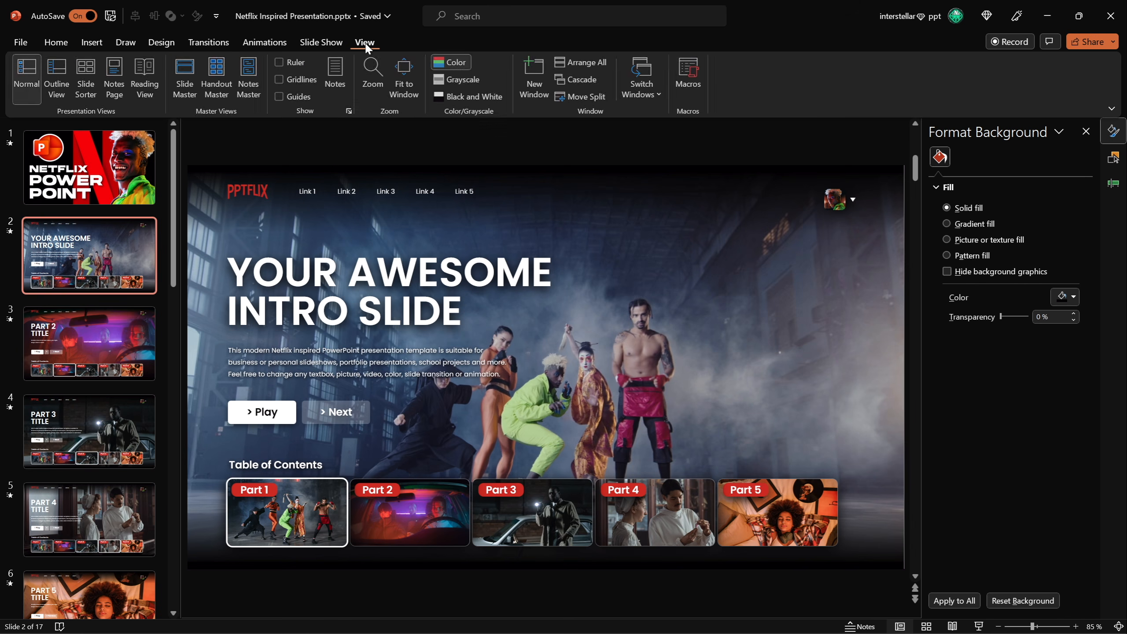
click(186, 80)
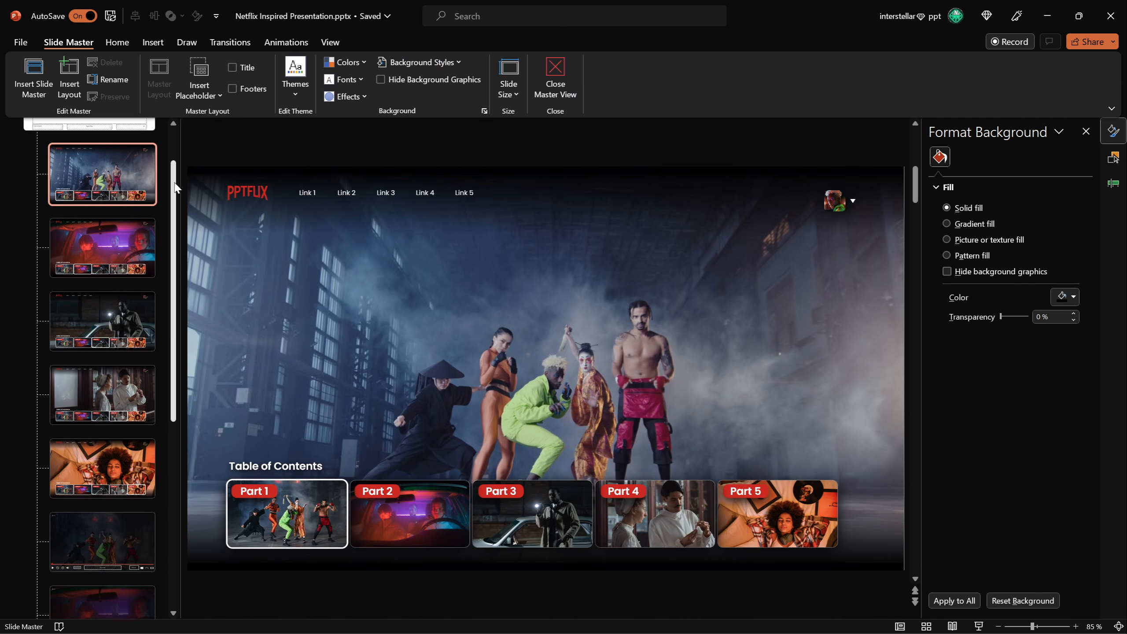
drag(176, 185, 178, 136)
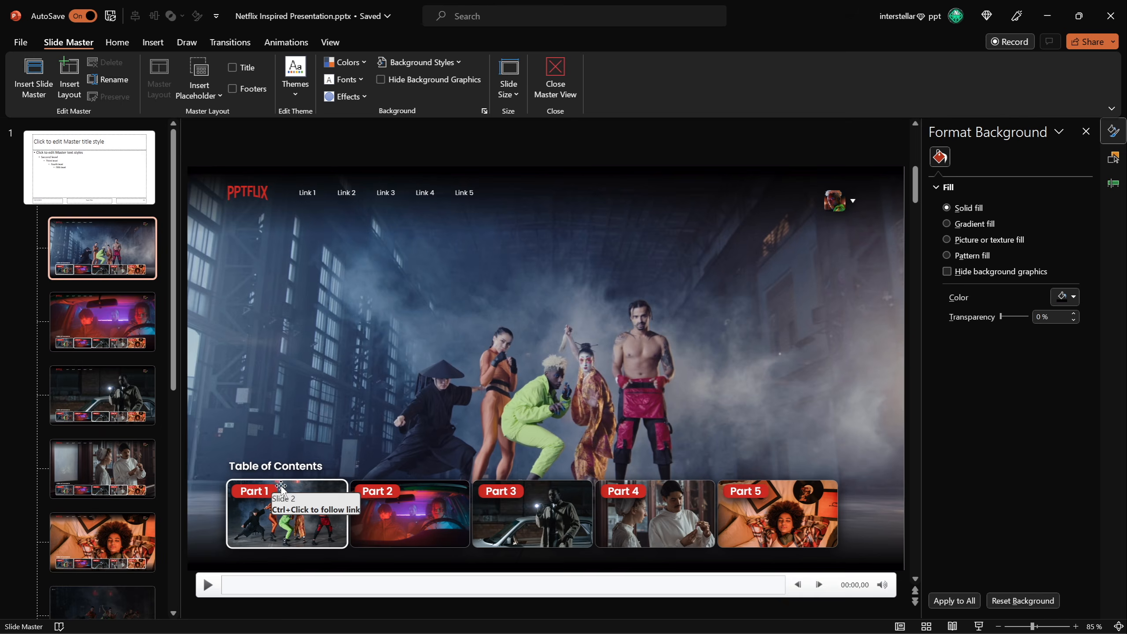
click(133, 316)
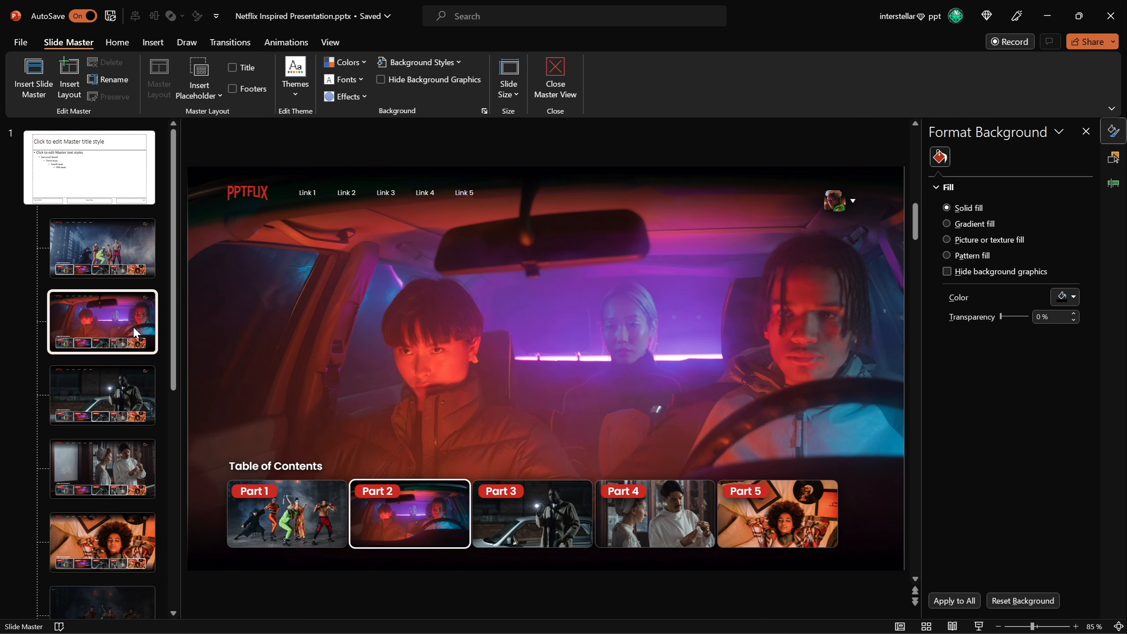
click(129, 392)
click(118, 463)
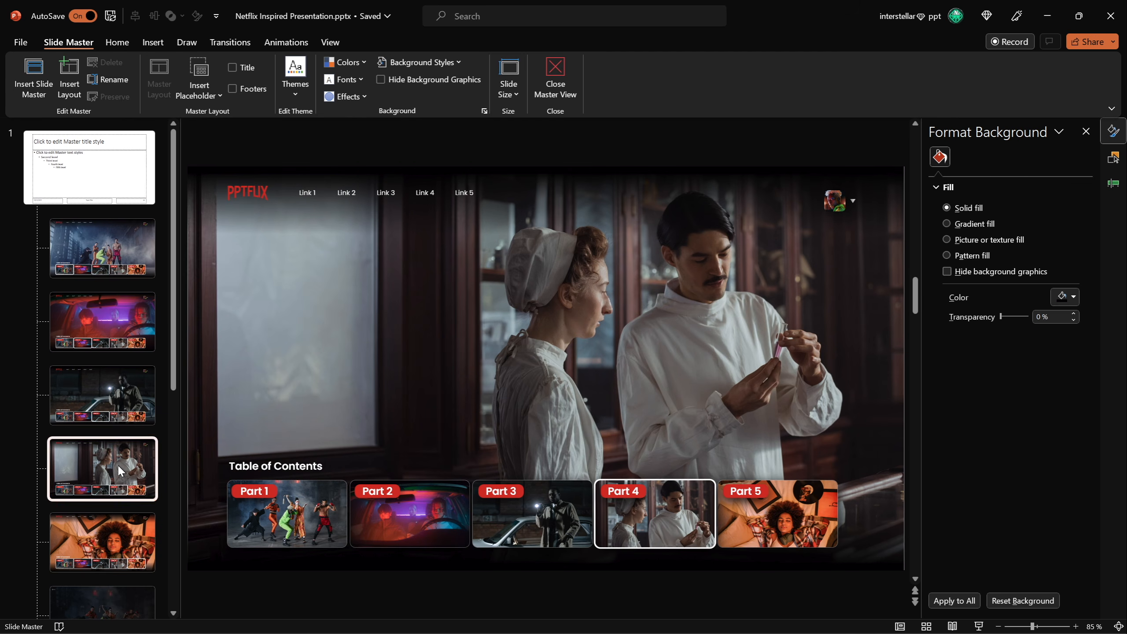
click(130, 539)
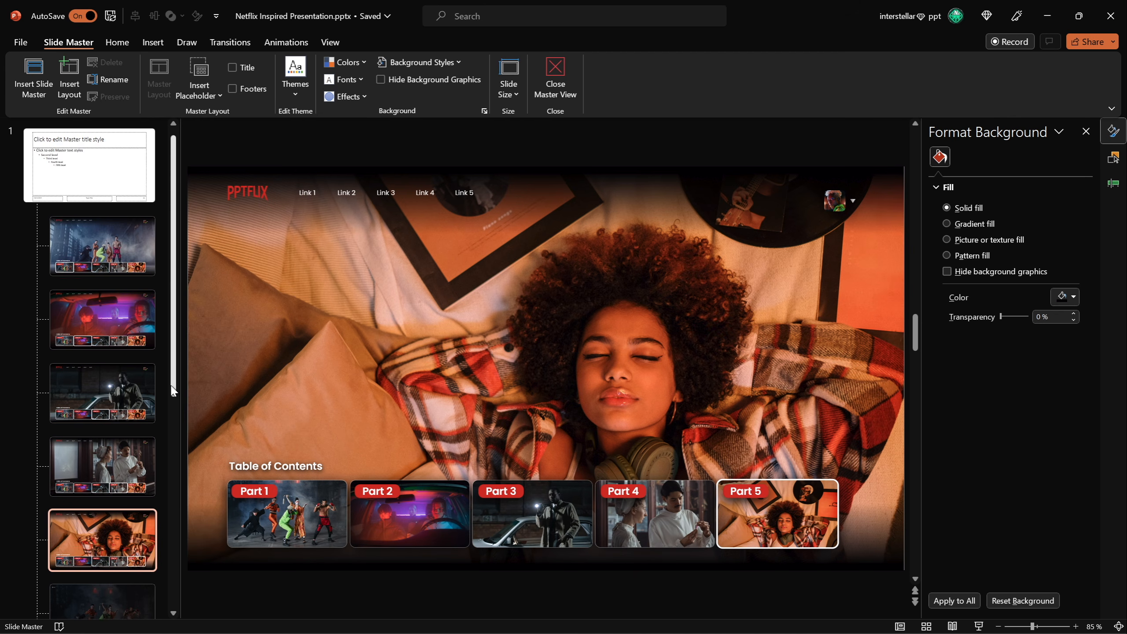
Browse the video-player content layouts and return to the first menu layout.
drag(176, 406, 178, 512)
scroll(162, 473, down, 2)
click(119, 295)
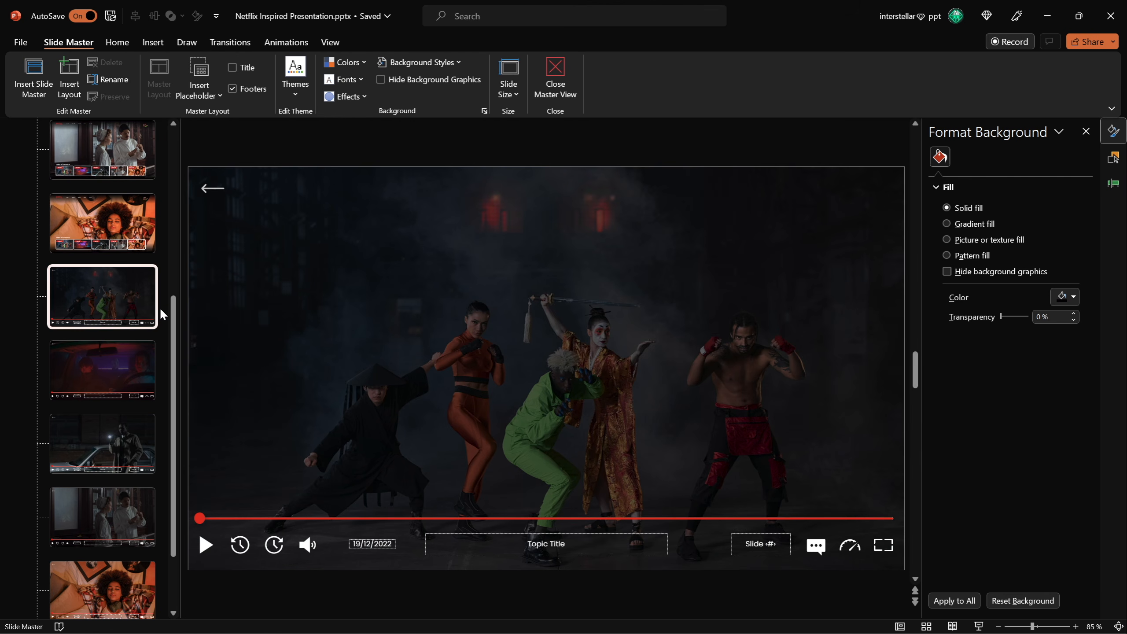
click(131, 390)
click(118, 448)
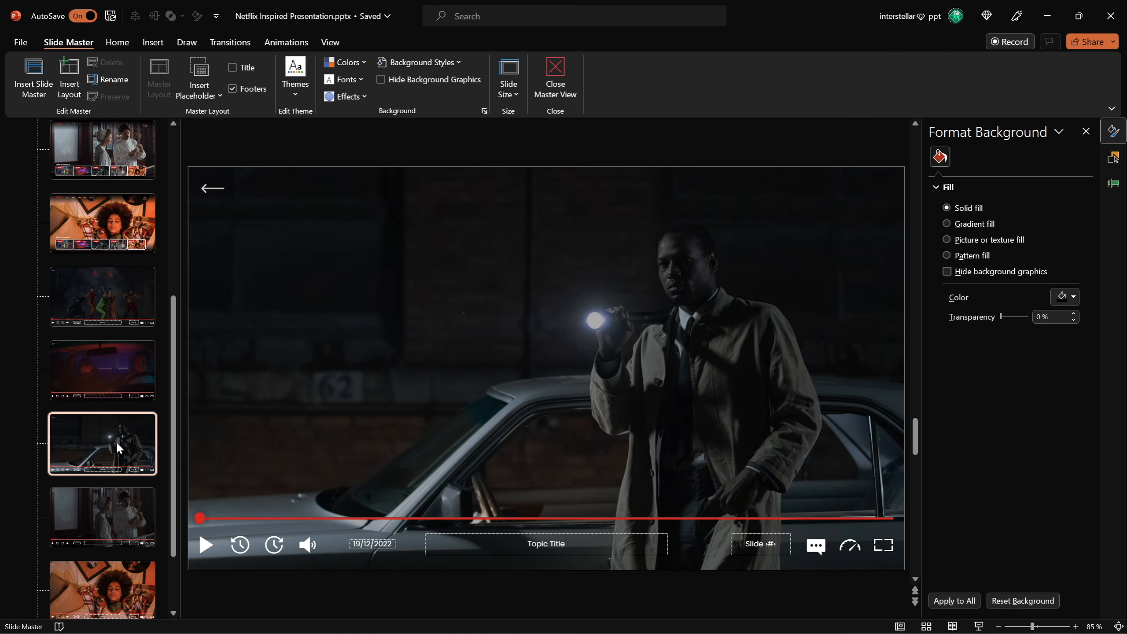
click(116, 524)
scroll(111, 581, down, 2)
click(111, 533)
drag(181, 423, 184, 213)
click(111, 242)
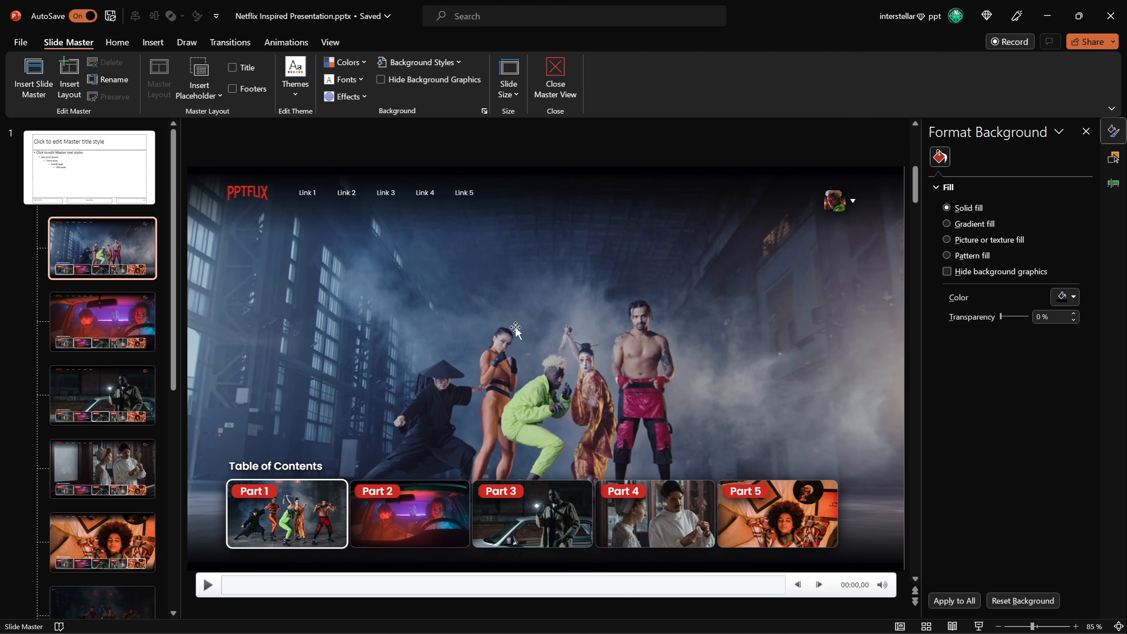
Open the Selection pane and inspect the logo, links, part pictures and profile picture on the first menu layout.
click(1115, 160)
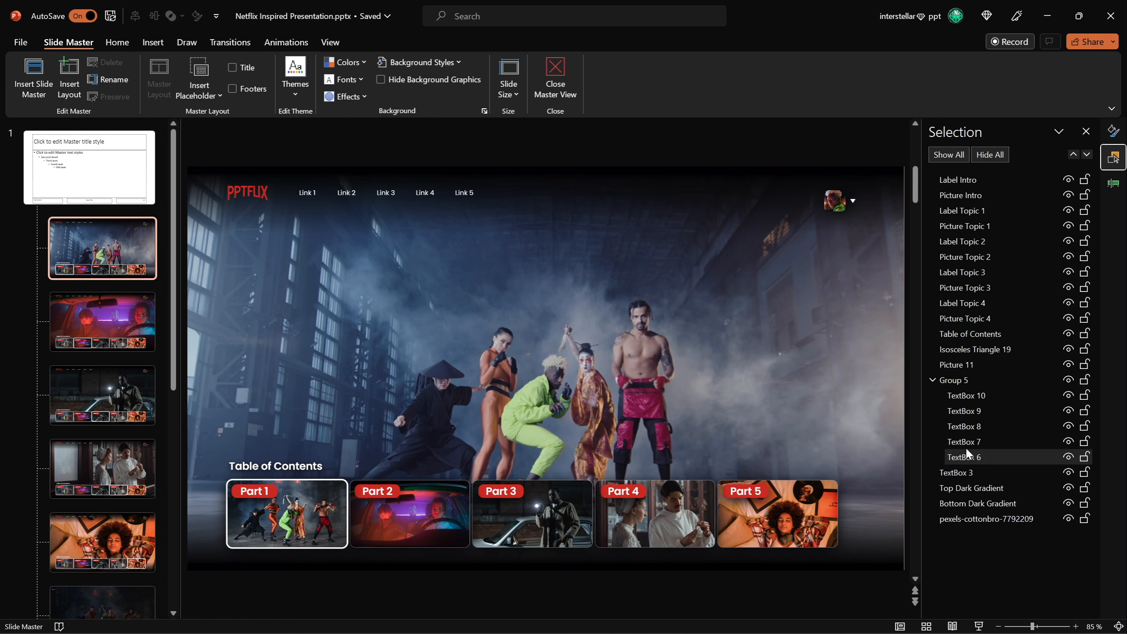
mouse_move(315, 225)
click(254, 197)
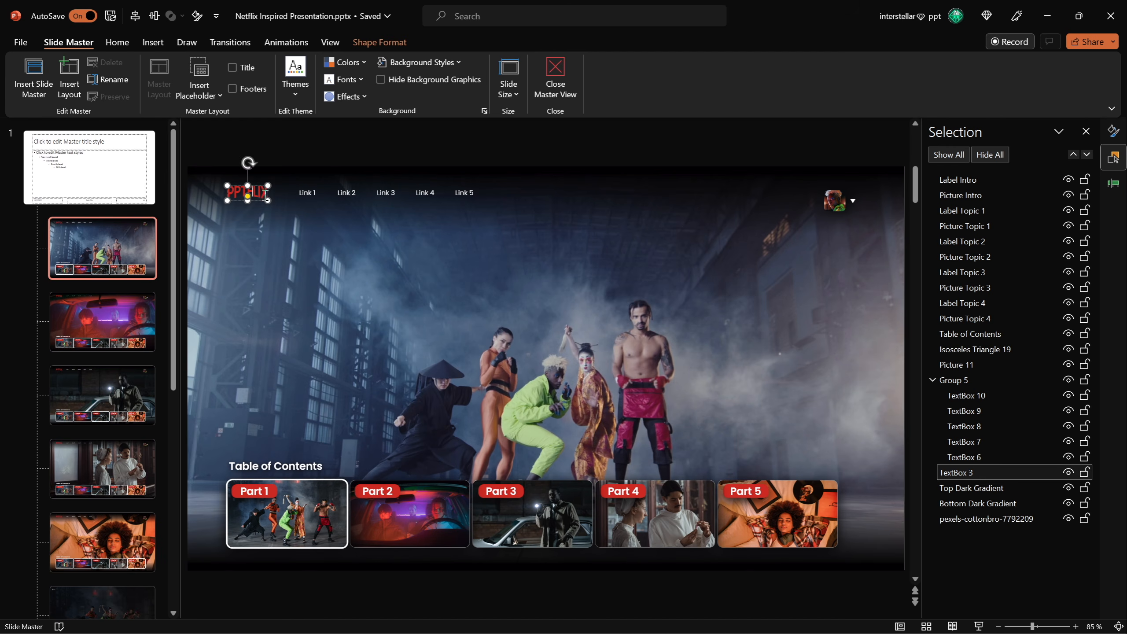
click(309, 192)
click(318, 507)
click(393, 511)
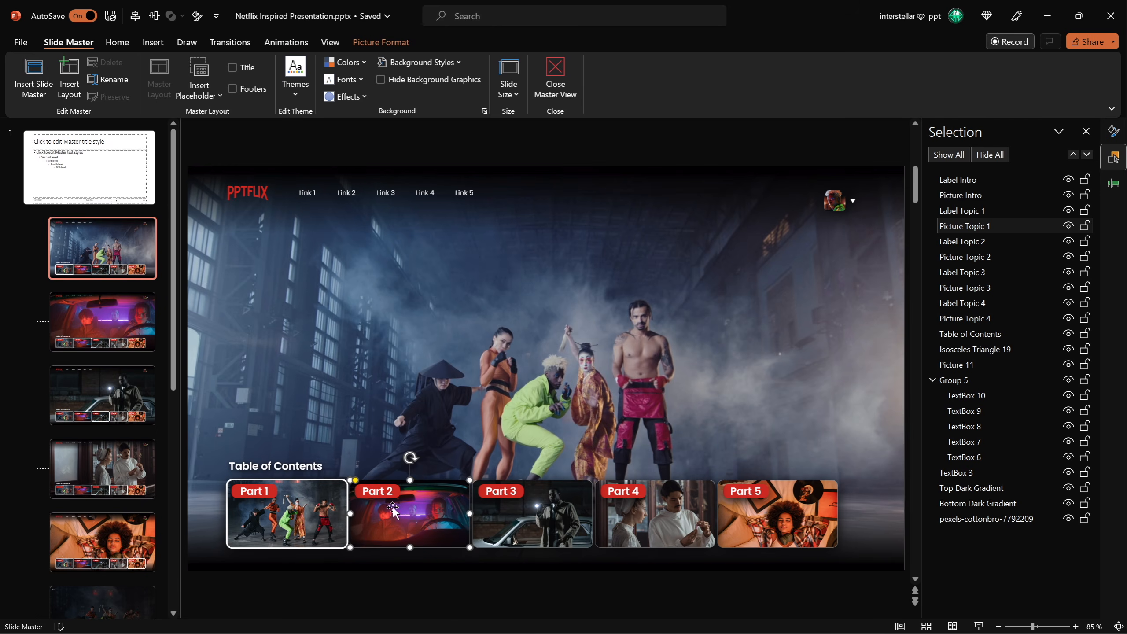
click(833, 200)
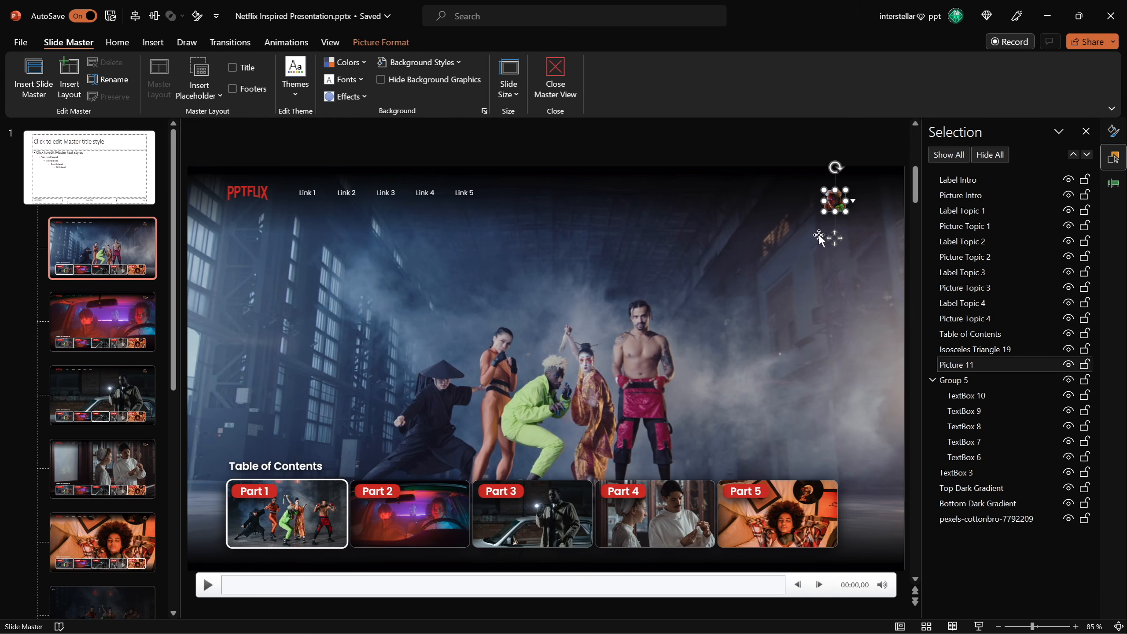
Delete the background video from the first menu layout.
click(565, 346)
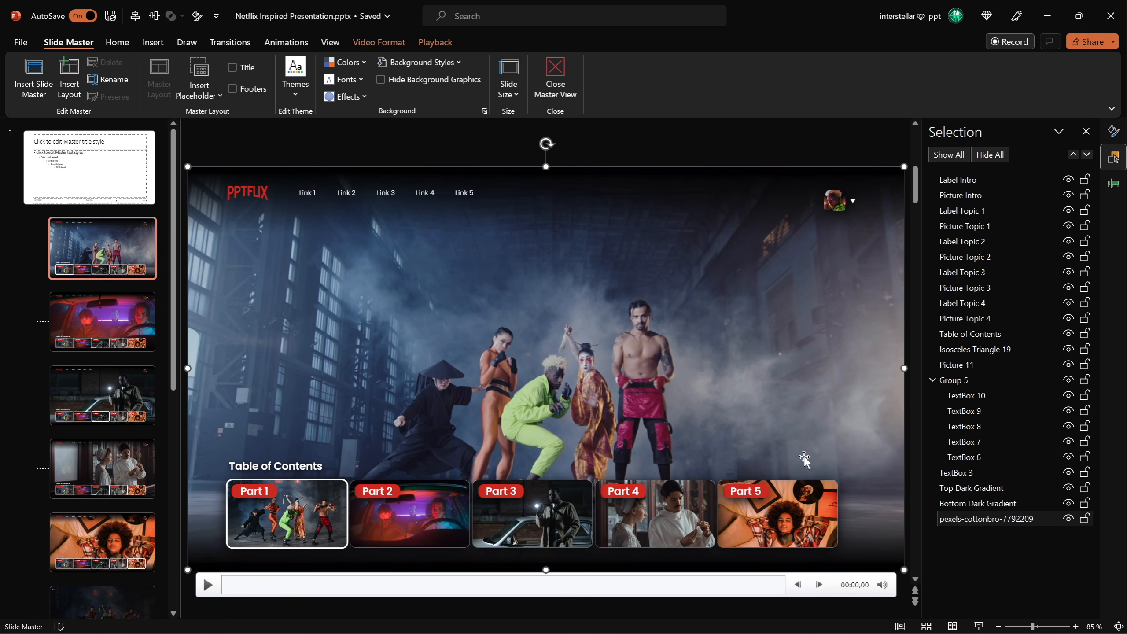
key(Delete)
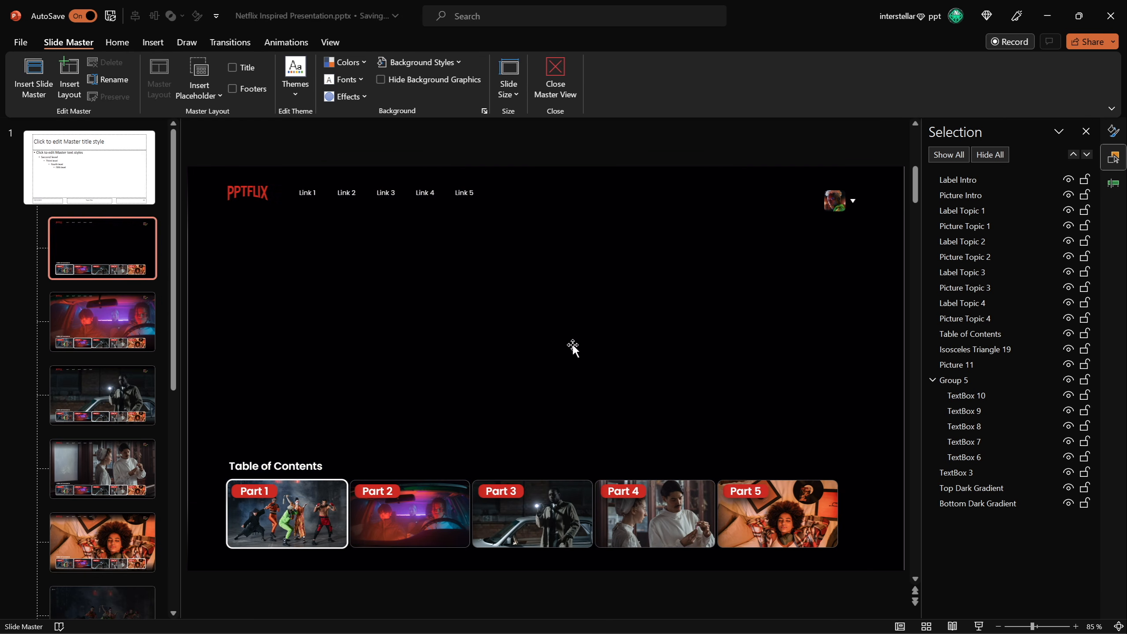
Insert the video pexels-cottonbro-6127668.mp4 from the Downloads folder into the first menu layout.
mouse_move(479, 628)
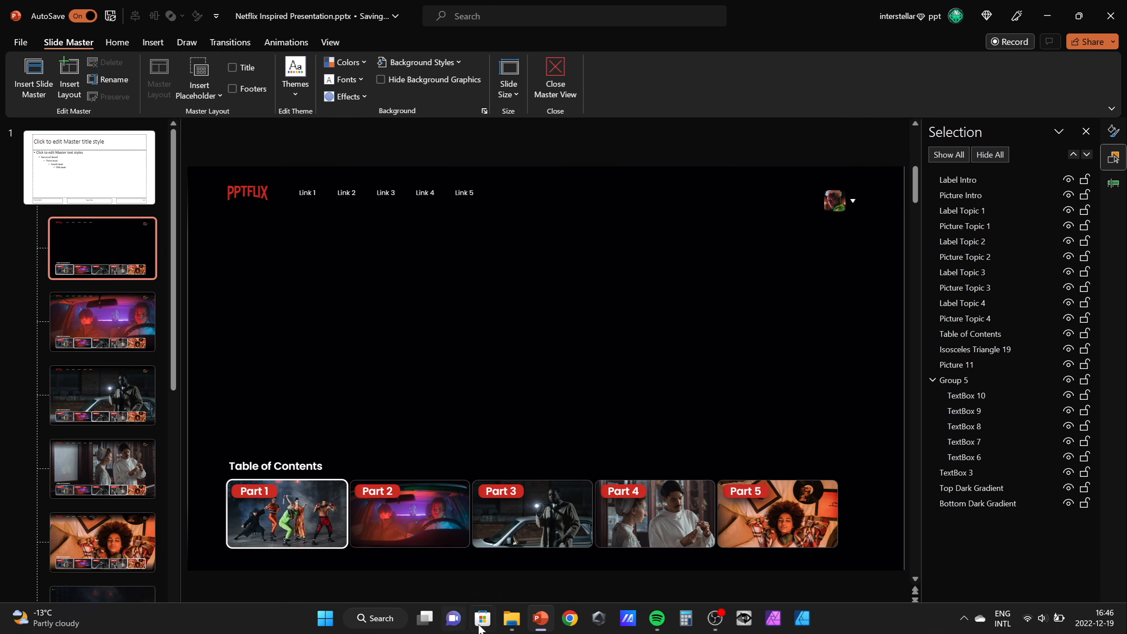
click(517, 622)
click(881, 291)
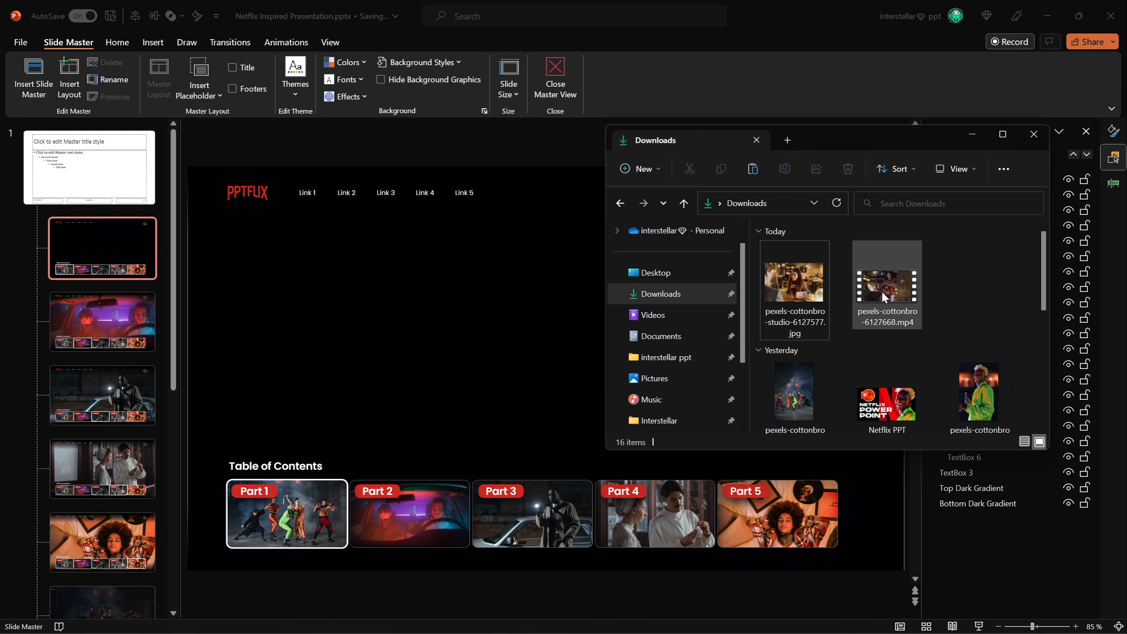
drag(909, 310, 482, 316)
scroll(549, 268, down, 4)
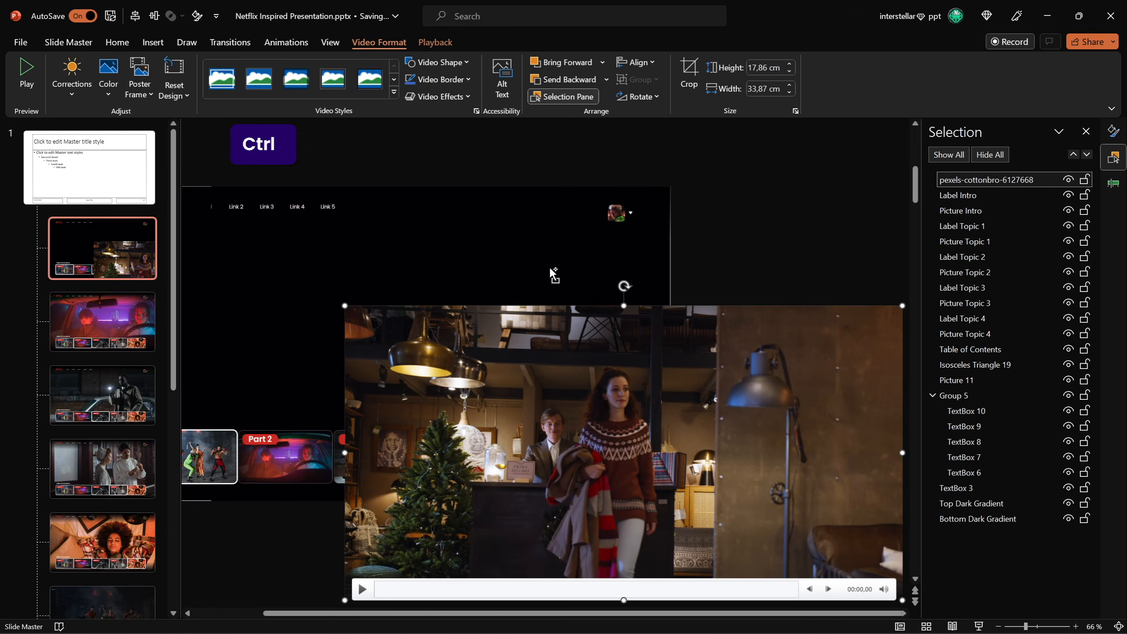
drag(650, 382, 530, 348)
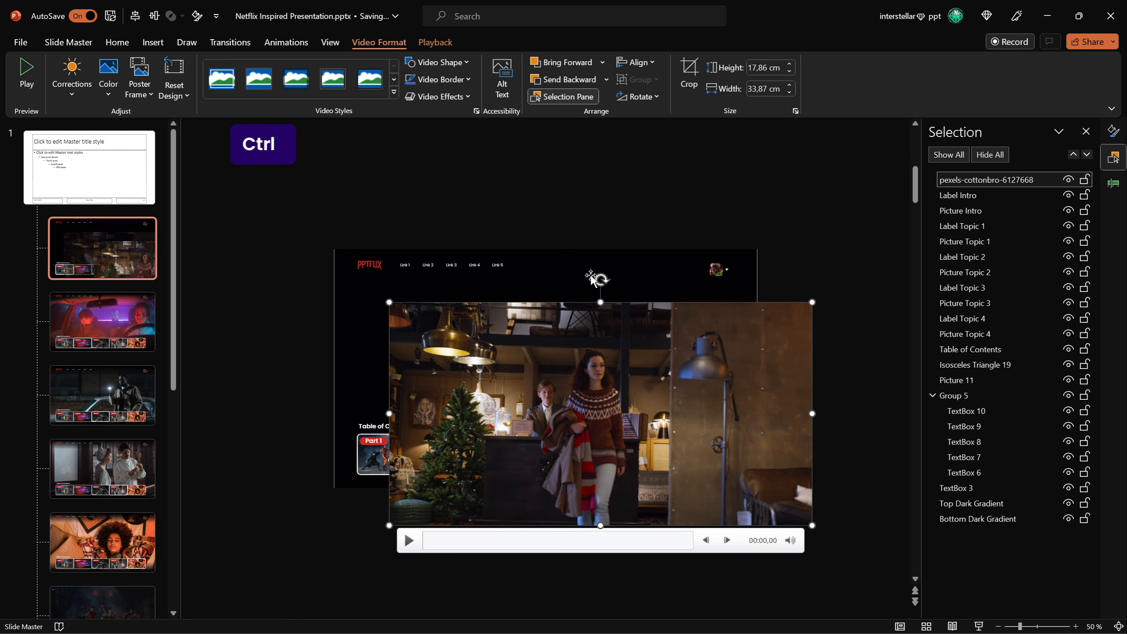
Align the new video to the centre and middle of the slide.
click(636, 62)
click(662, 99)
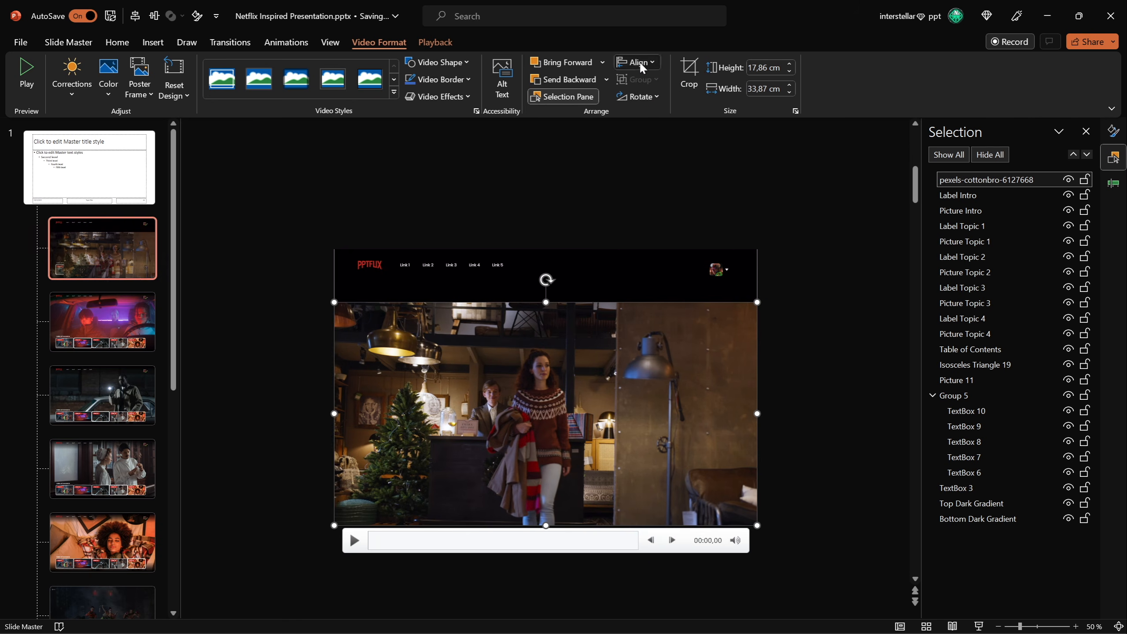
click(638, 61)
click(676, 159)
click(732, 198)
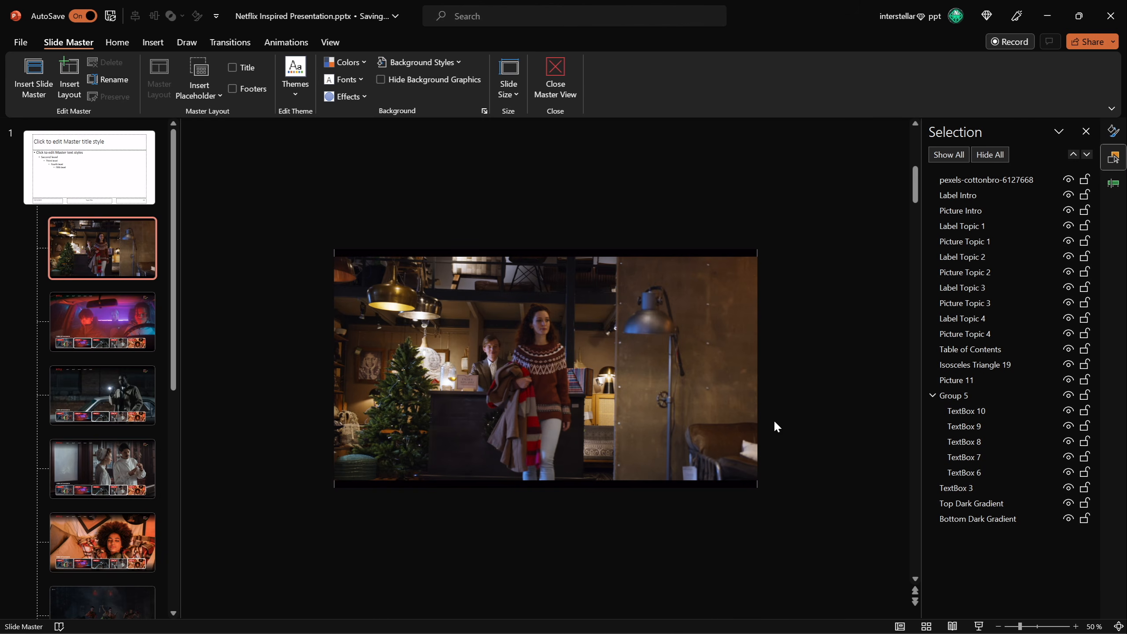
Enlarge the video to 19.35 cm high and crop its sides to a width of 33.87 cm.
click(755, 266)
drag(757, 250, 775, 253)
click(814, 249)
click(733, 307)
click(690, 79)
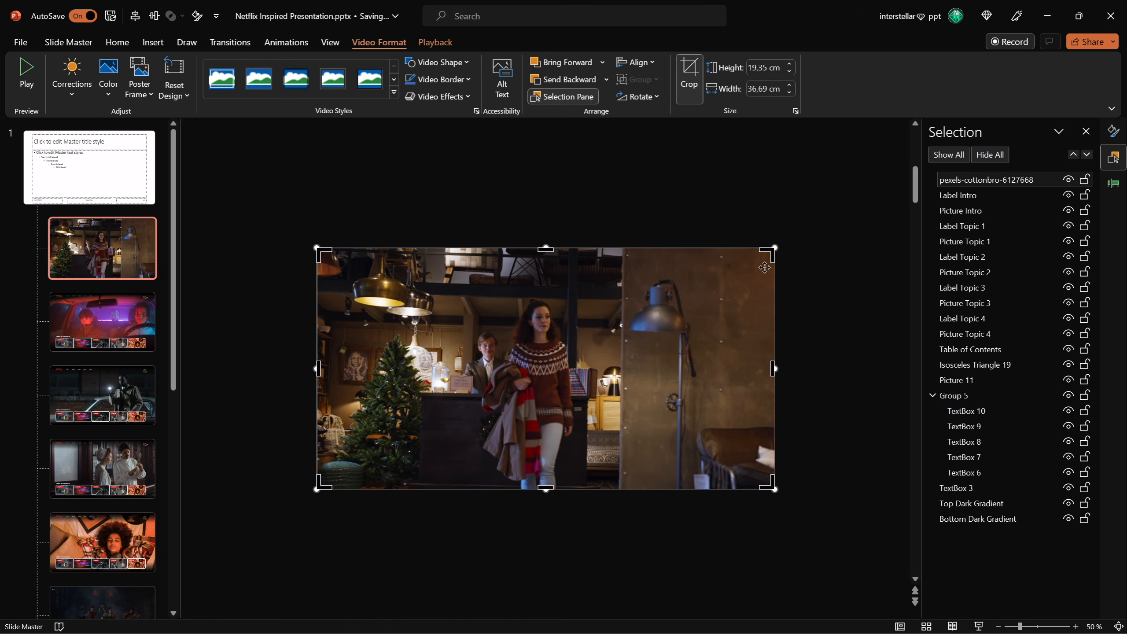
mouse_move(773, 369)
mouse_down()
mouse_move(742, 365)
mouse_move(757, 367)
mouse_up()
drag(318, 369, 335, 370)
click(689, 73)
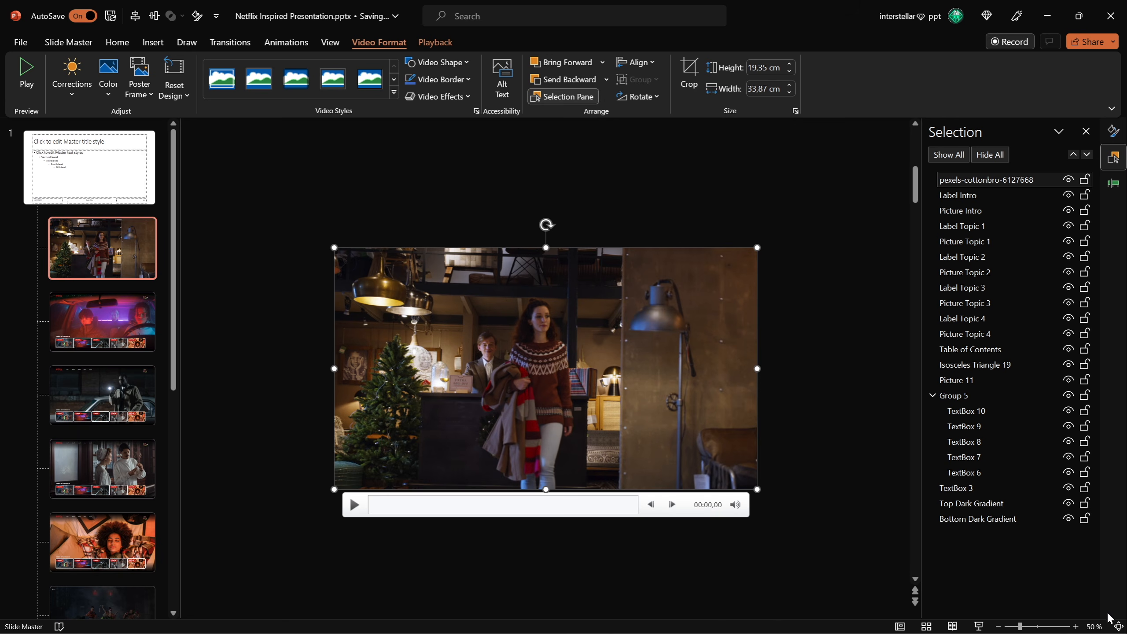
Send the new background video to the back of the first menu layout.
click(1119, 627)
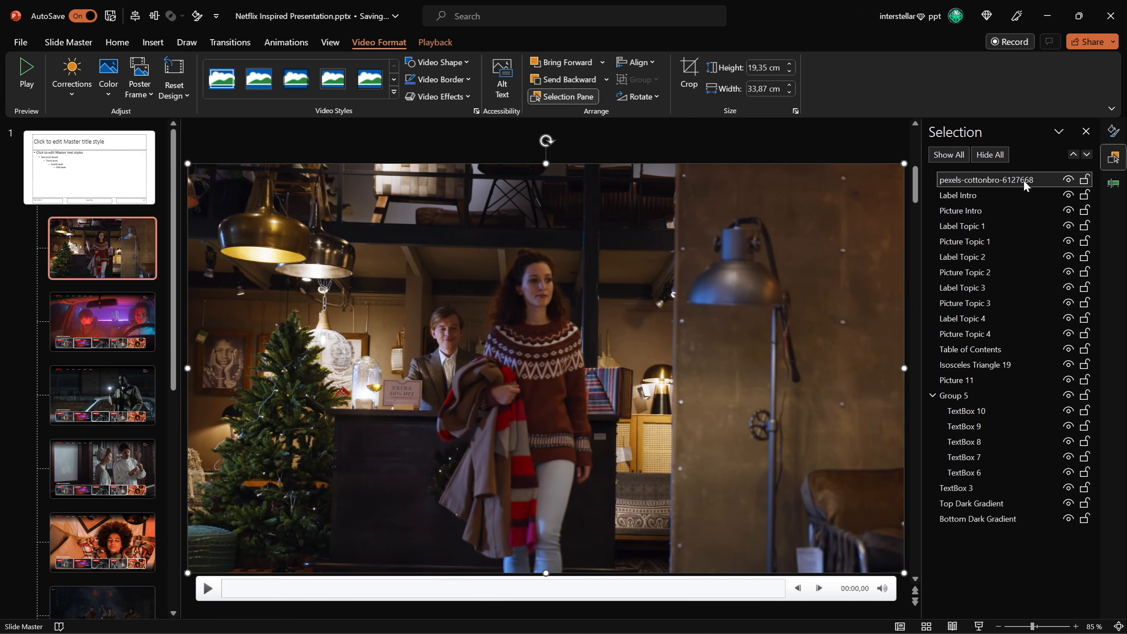
right_click(591, 260)
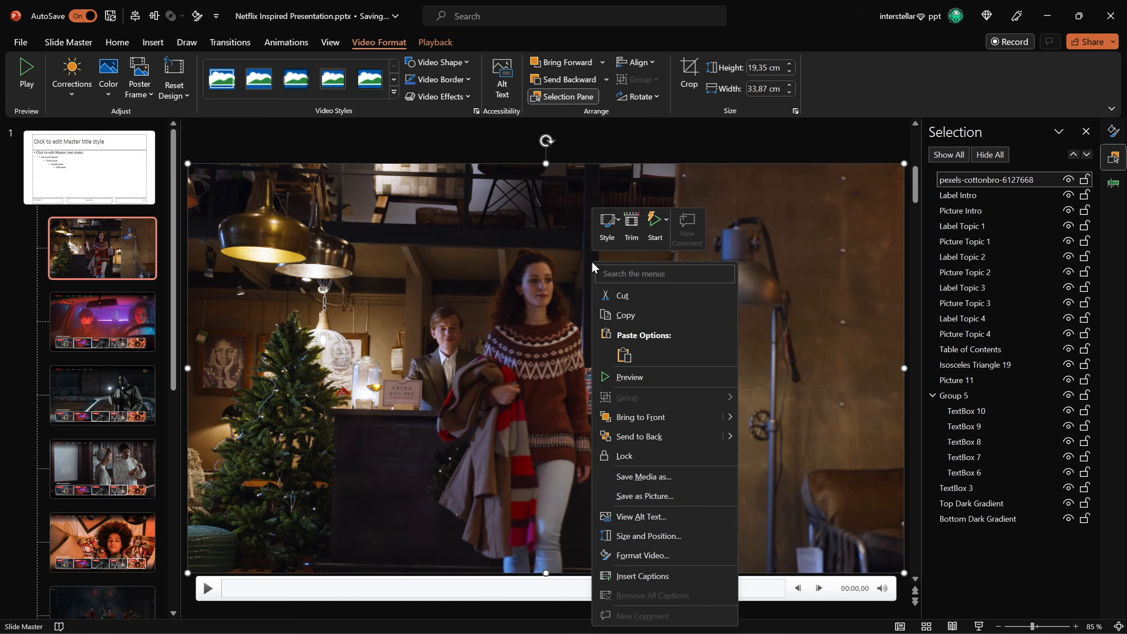
click(642, 436)
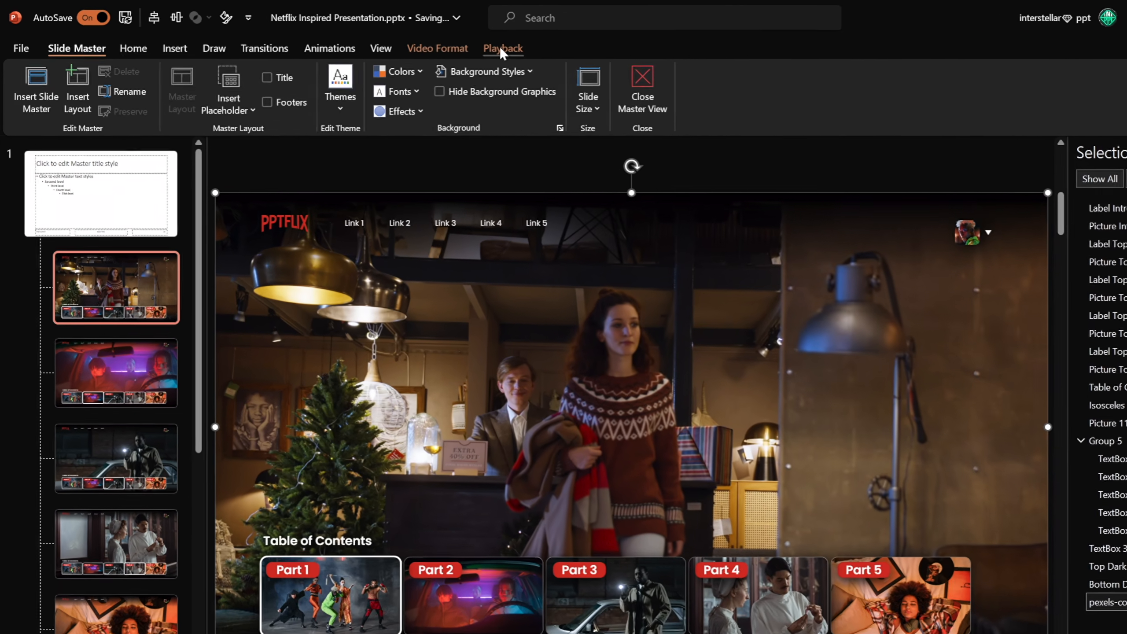
Set the video to start automatically and loop until stopped.
click(435, 42)
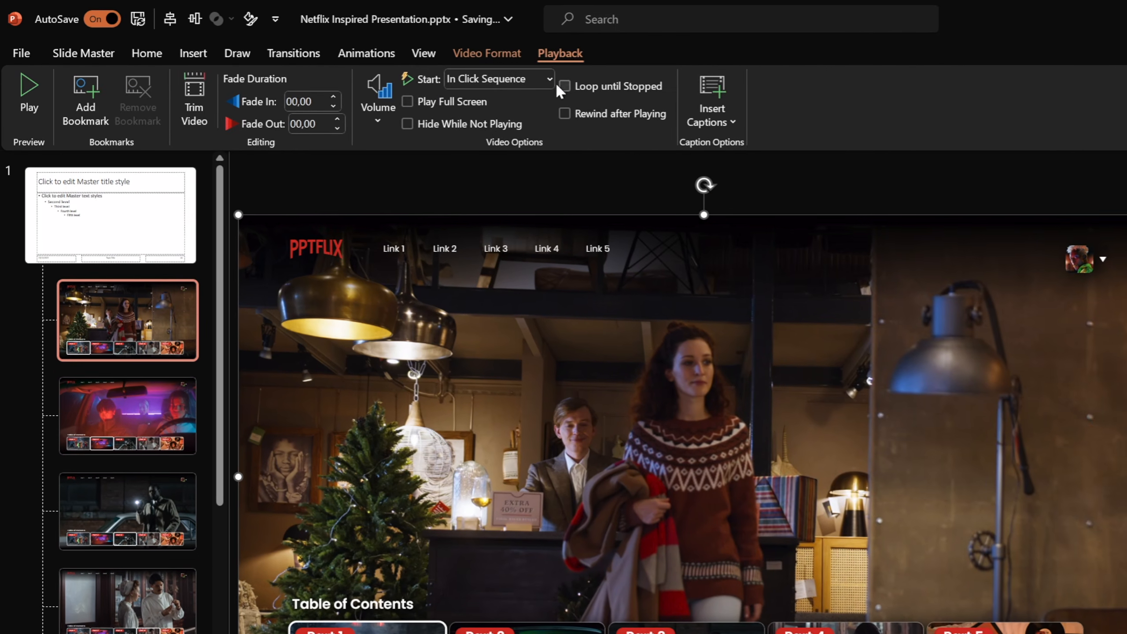
click(550, 80)
click(483, 125)
Trim the video so it ends at 00:14.
click(194, 94)
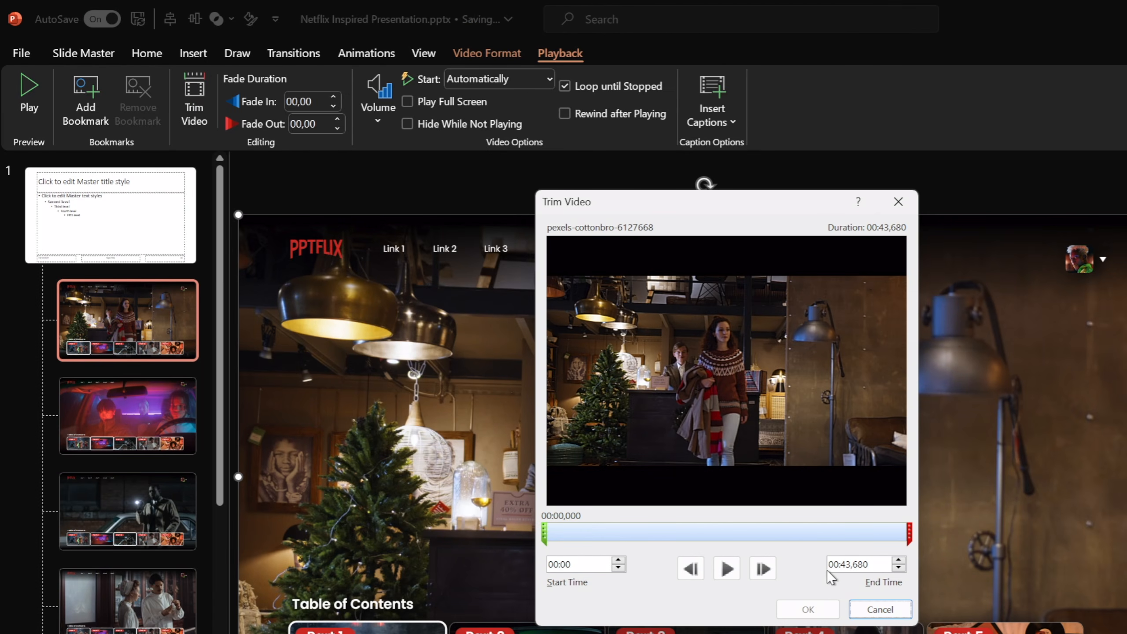
drag(869, 565, 858, 566)
text(14)
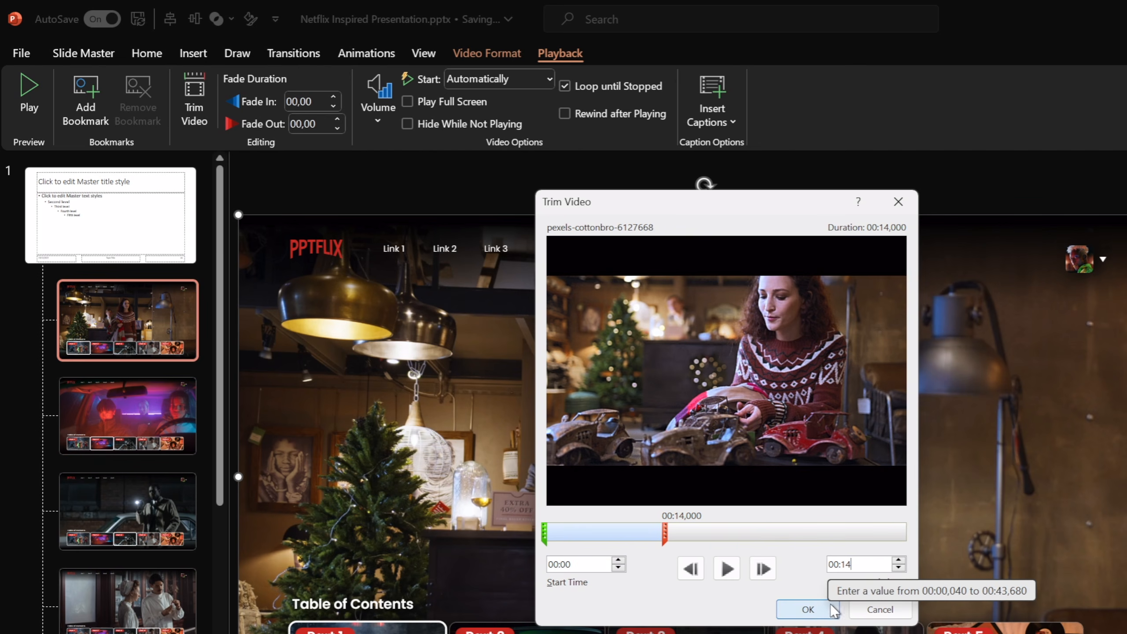
click(808, 609)
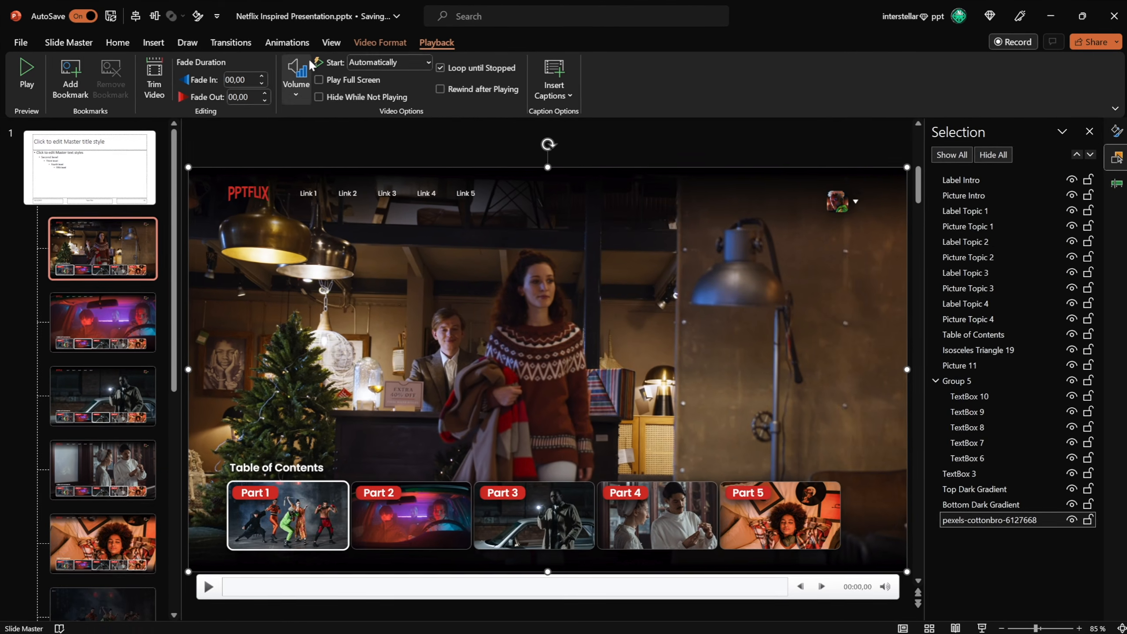
Close the master view and run the slide show from the current slide.
click(420, 53)
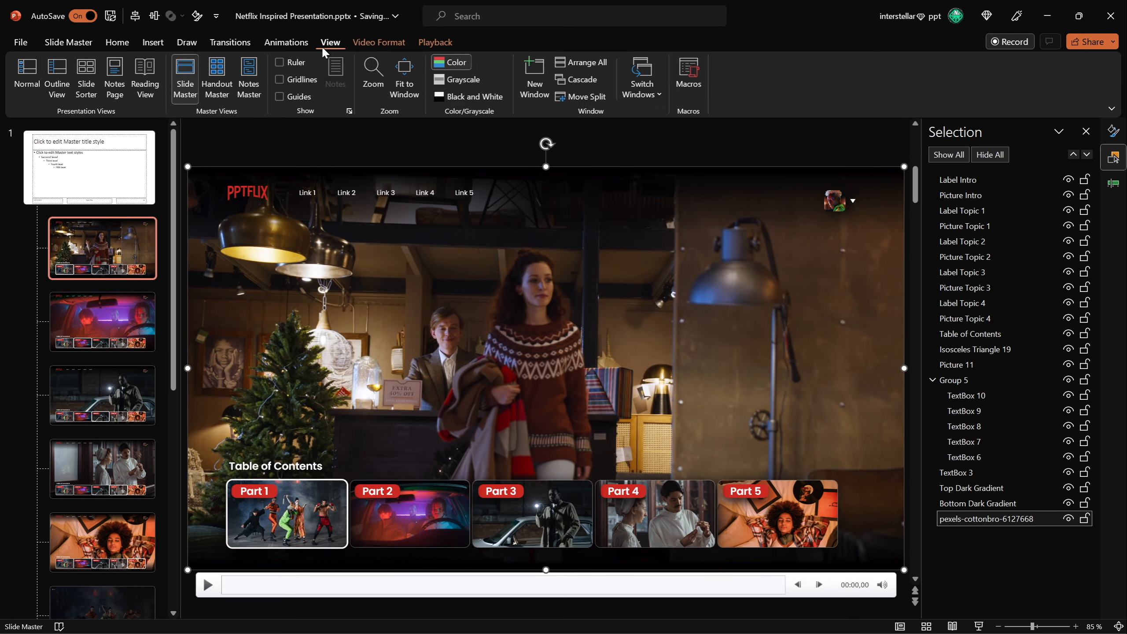
click(69, 43)
click(556, 77)
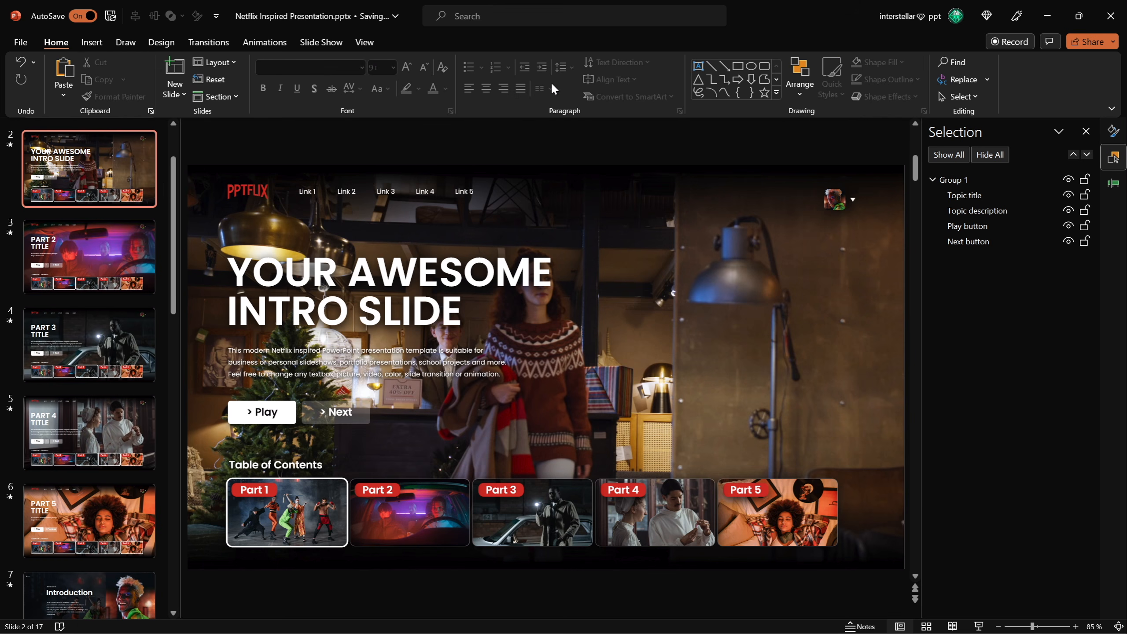
click(978, 626)
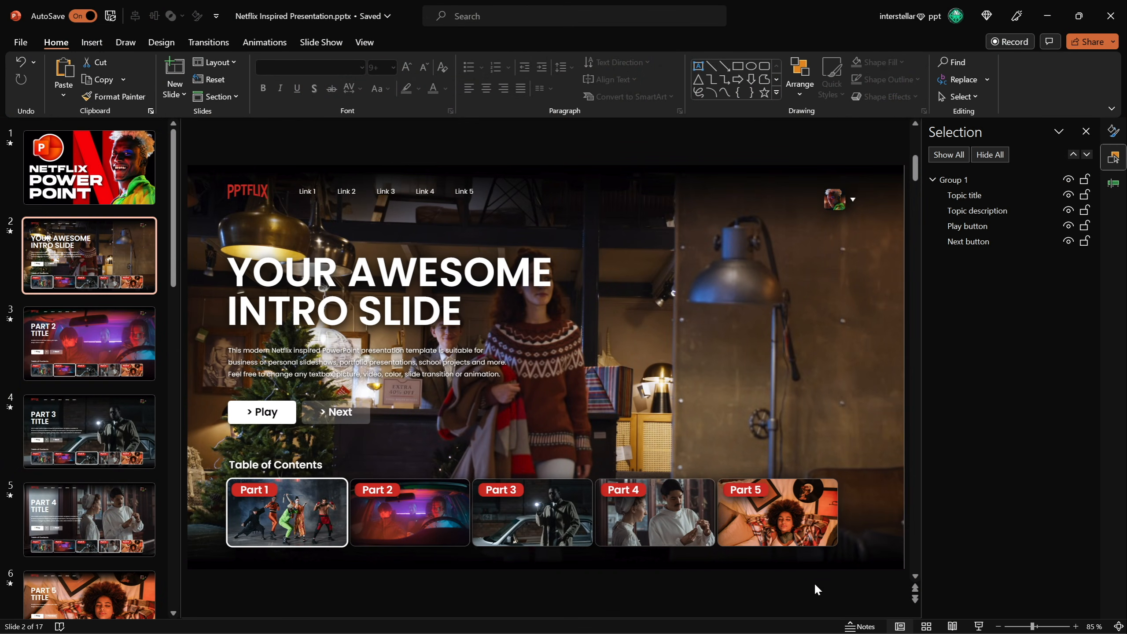
Reopen the slide master and replace the Part 1 thumbnail picture with pexels-cottonbro-studio-6127577.jpg from Downloads.
click(365, 43)
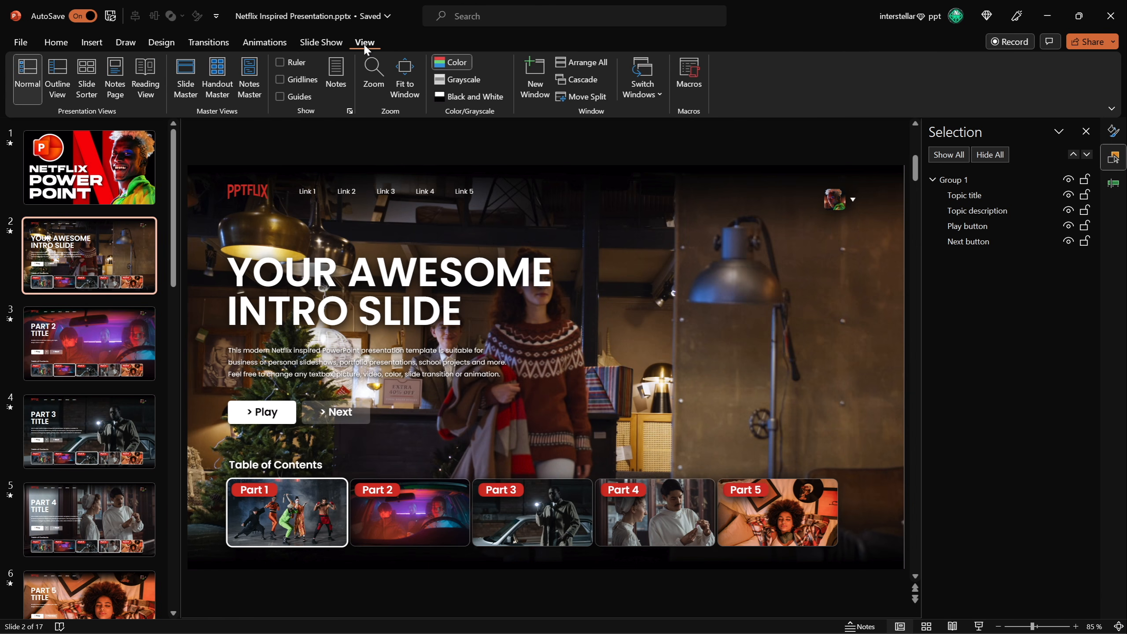
click(57, 42)
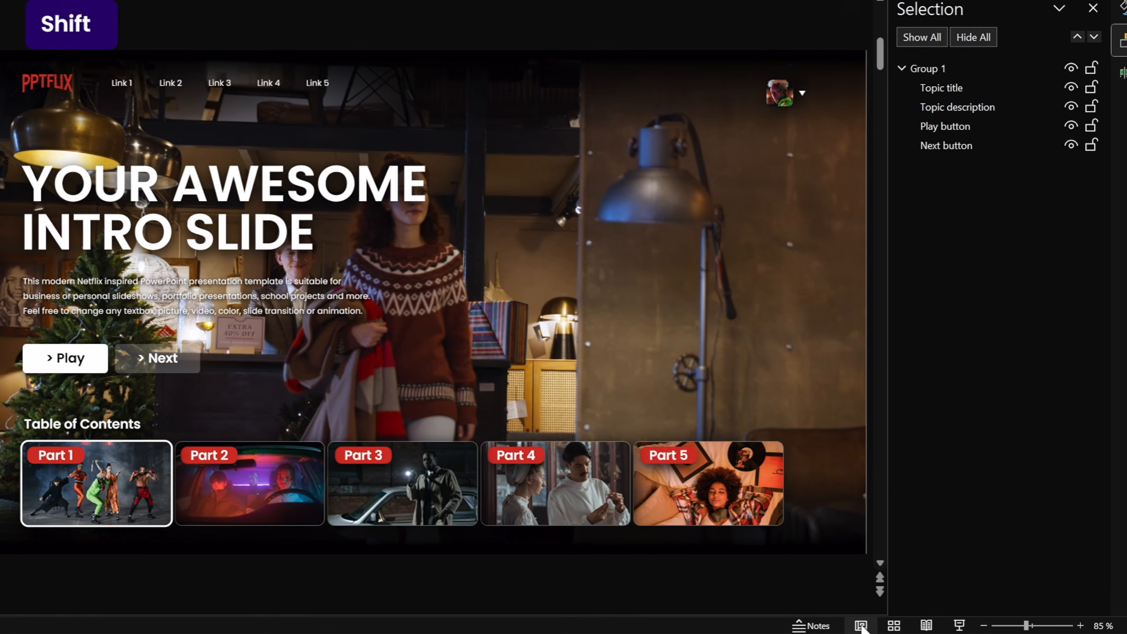
shift+click(898, 626)
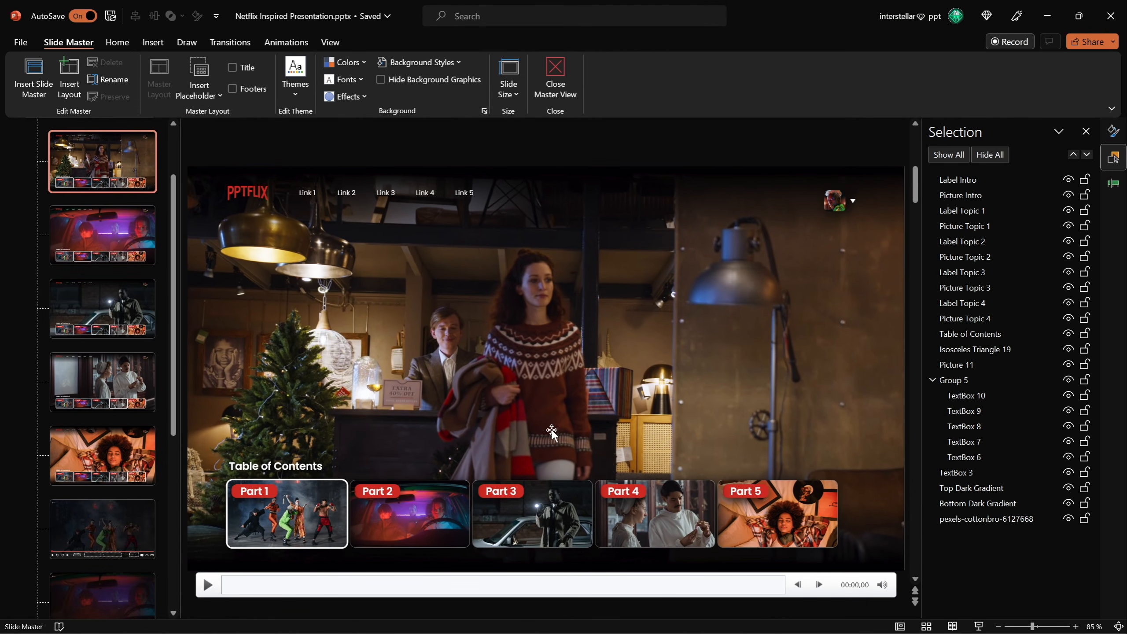
click(316, 511)
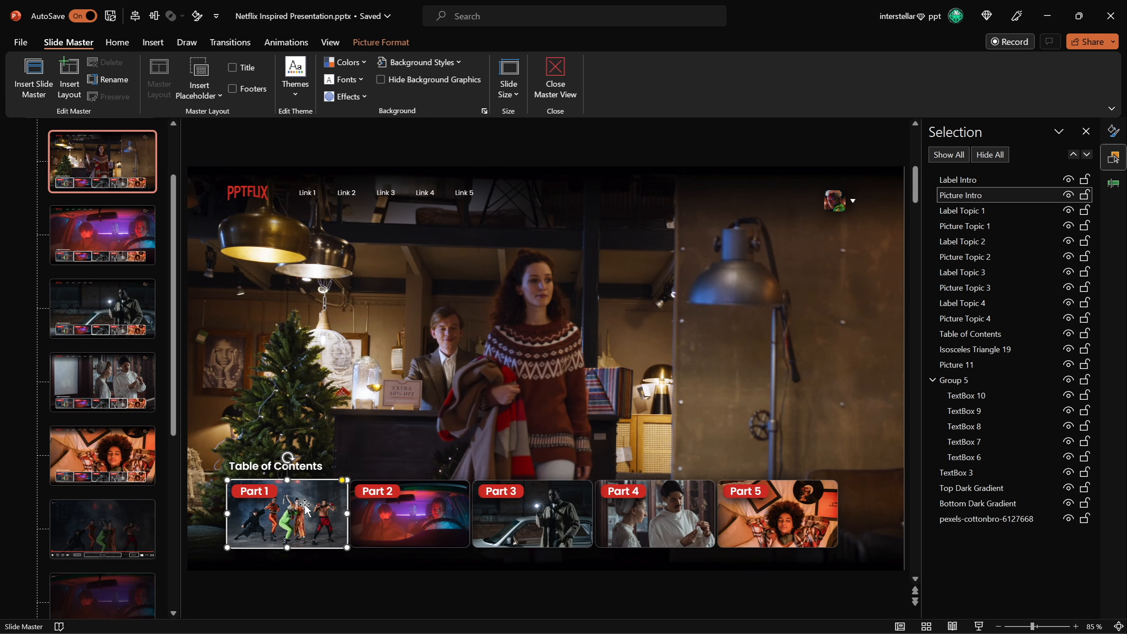
right_click(305, 506)
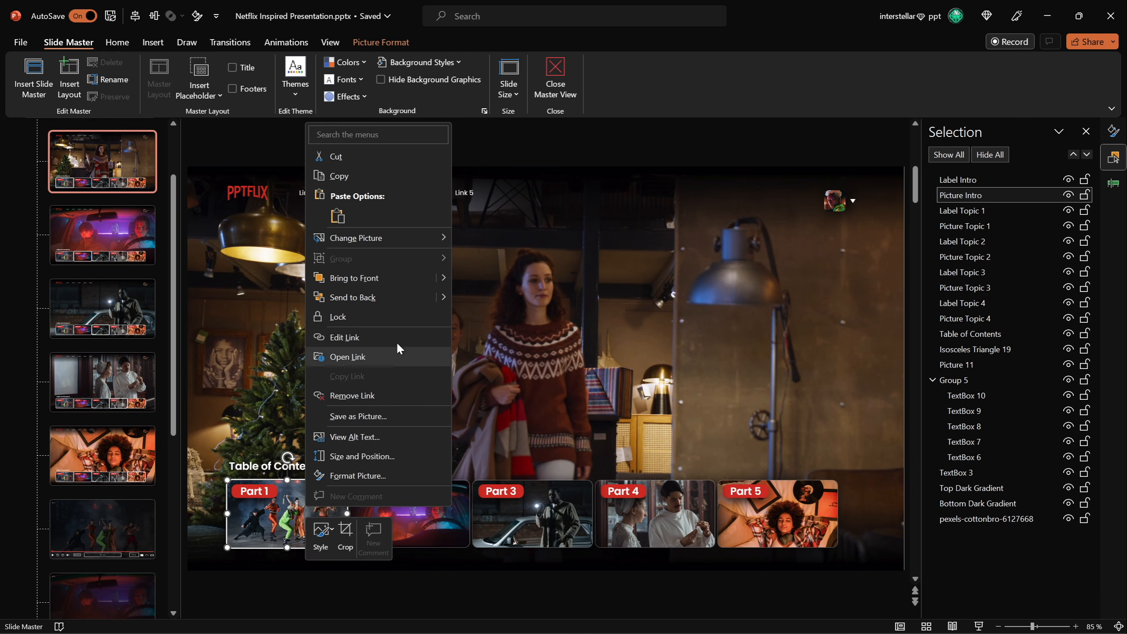
mouse_move(410, 234)
click(487, 238)
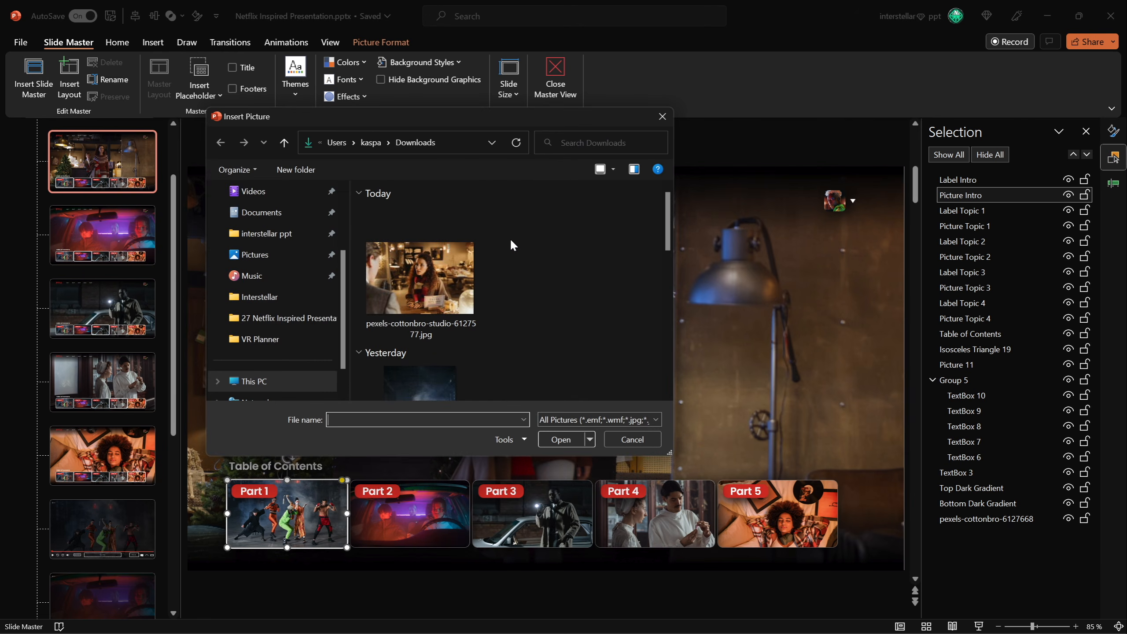
scroll(668, 235, down, 1)
click(426, 261)
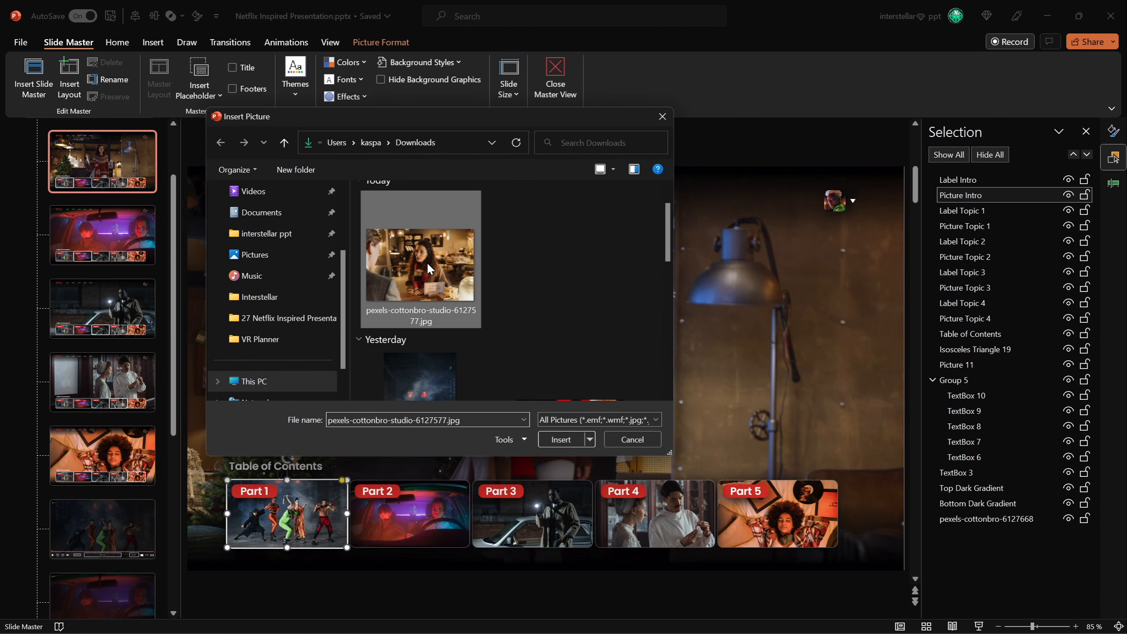
click(561, 439)
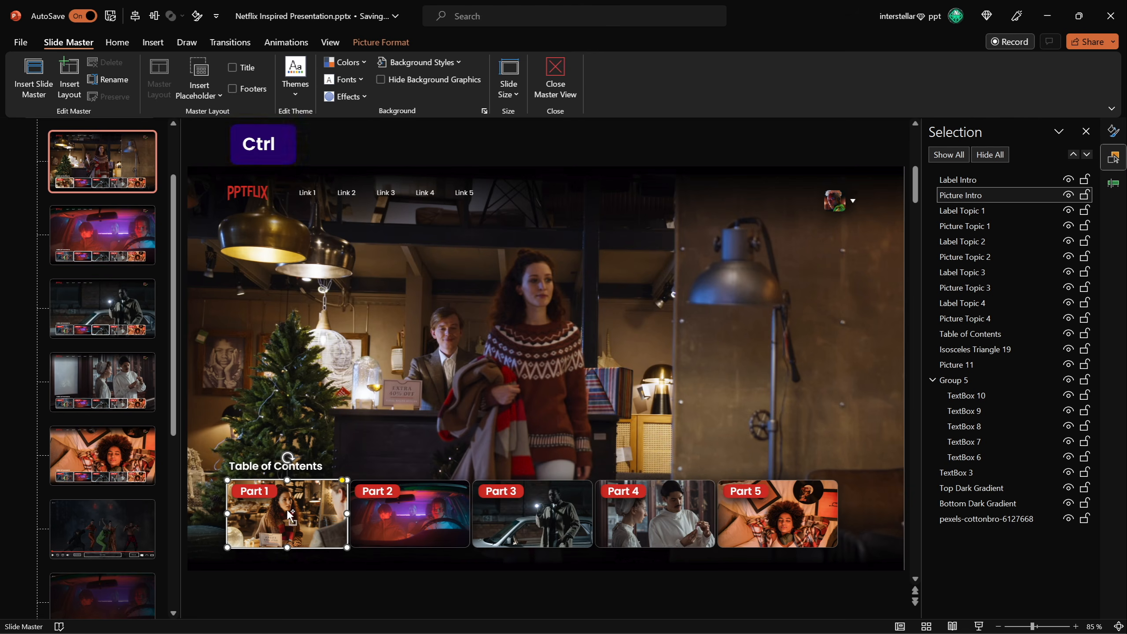
Flip the new Part 1 picture horizontally.
scroll(308, 508, up, 5)
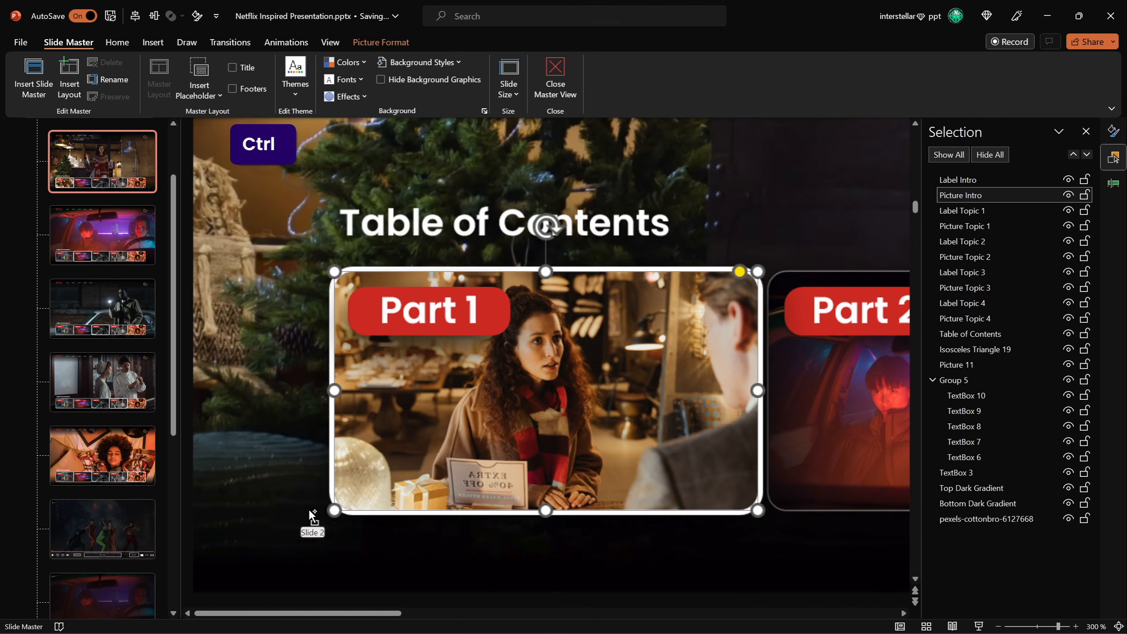
click(381, 42)
click(954, 91)
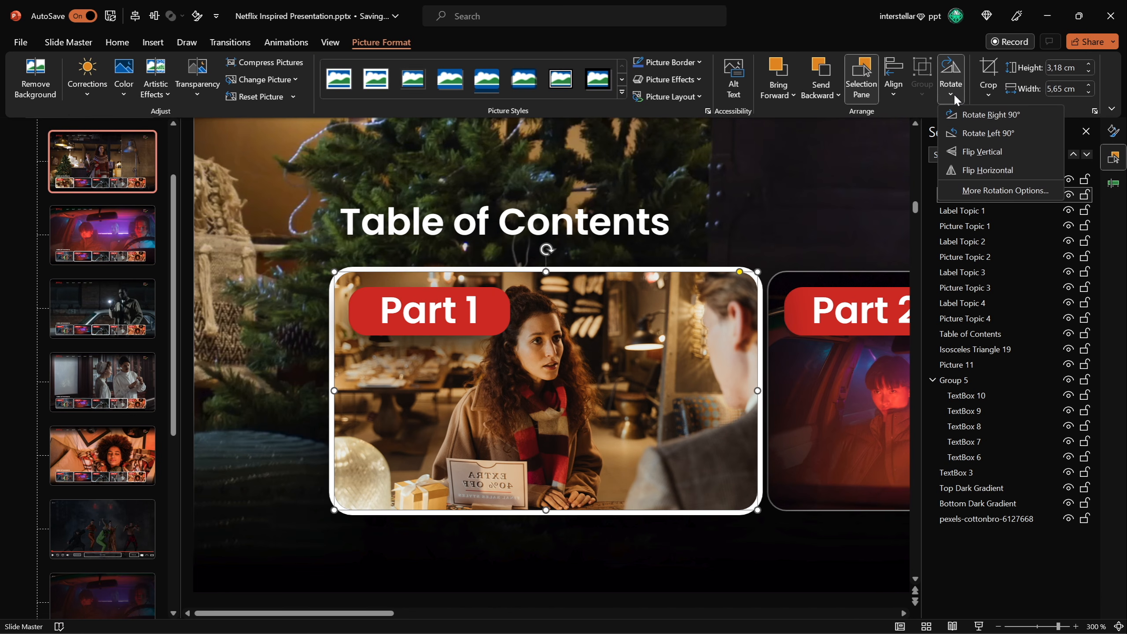
click(986, 169)
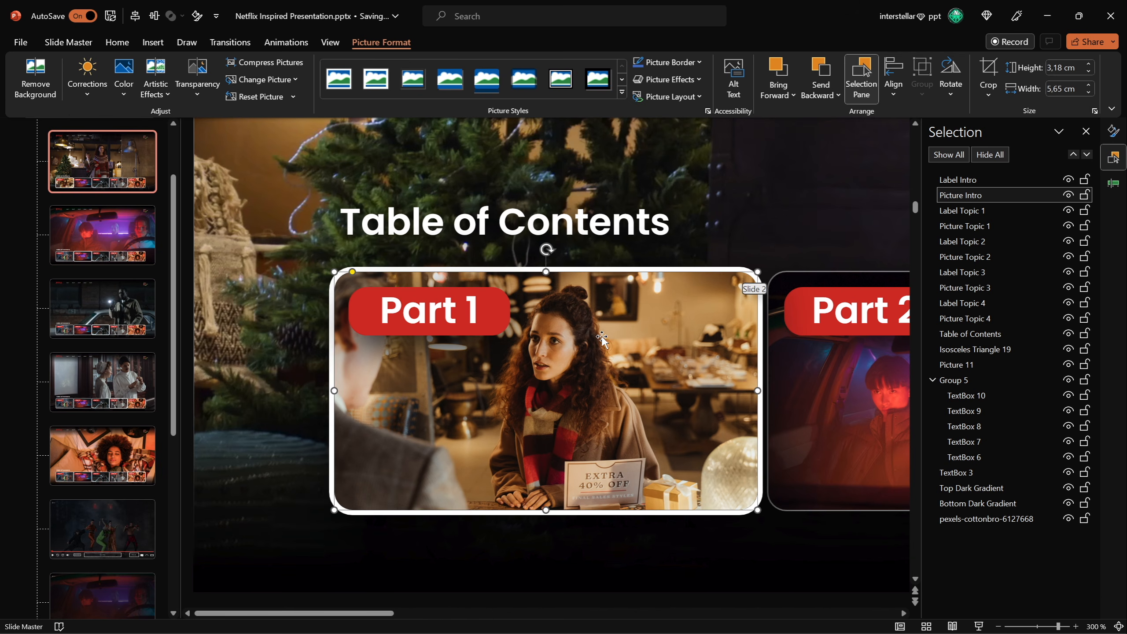
Inspect the hyperlink targets of the Part 1 and Part 2 thumbnail pictures.
scroll(613, 335, down, 10)
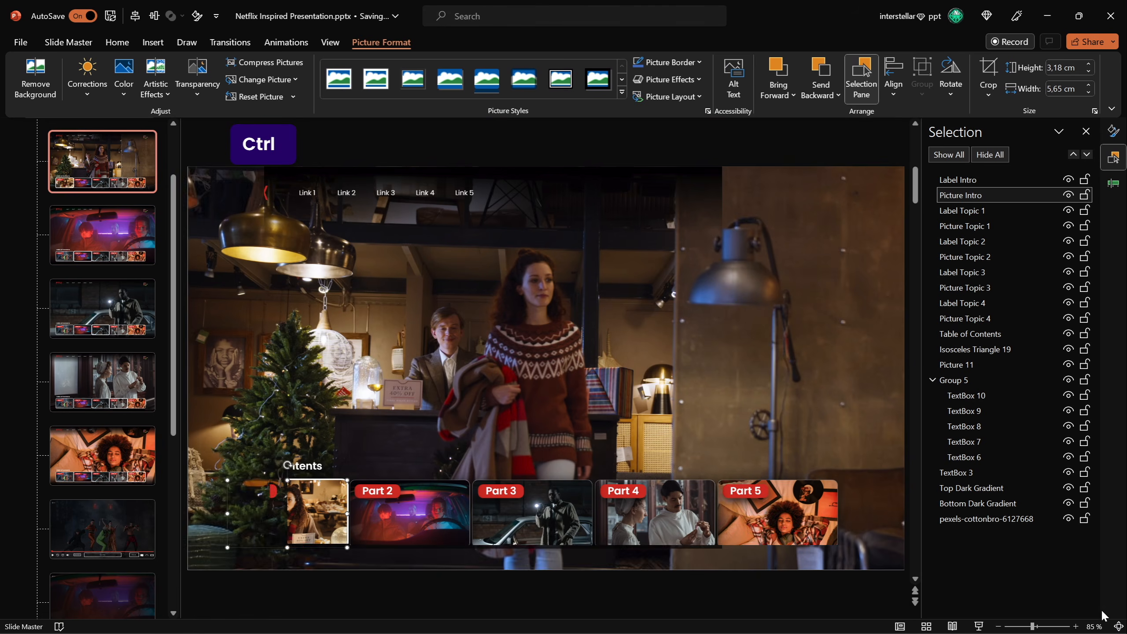
click(481, 590)
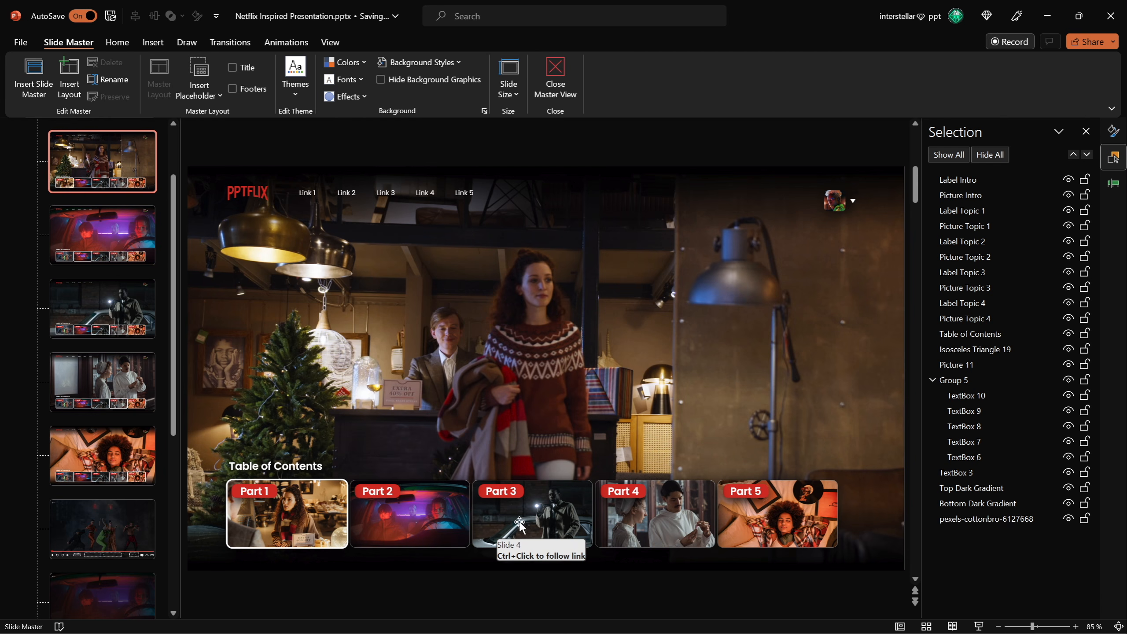
click(308, 508)
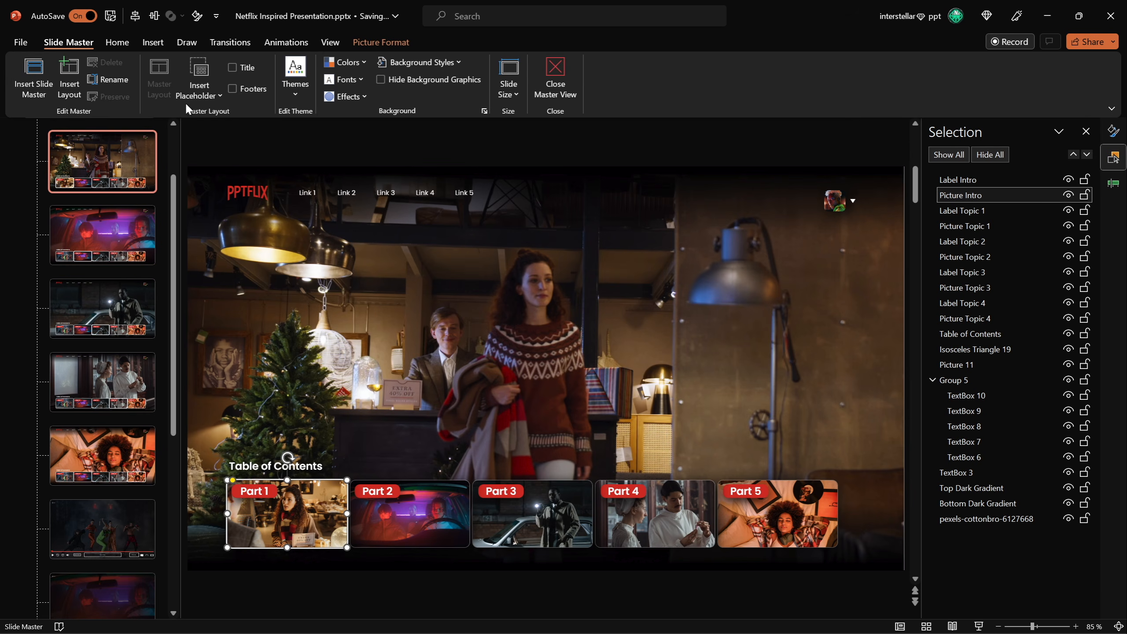
click(152, 43)
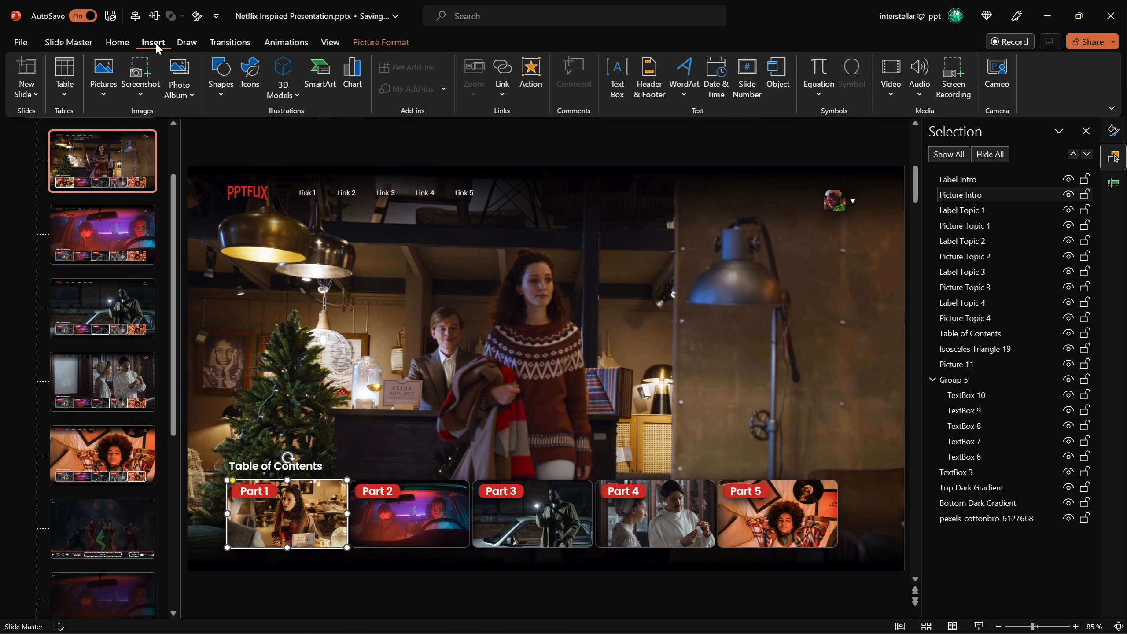
click(503, 67)
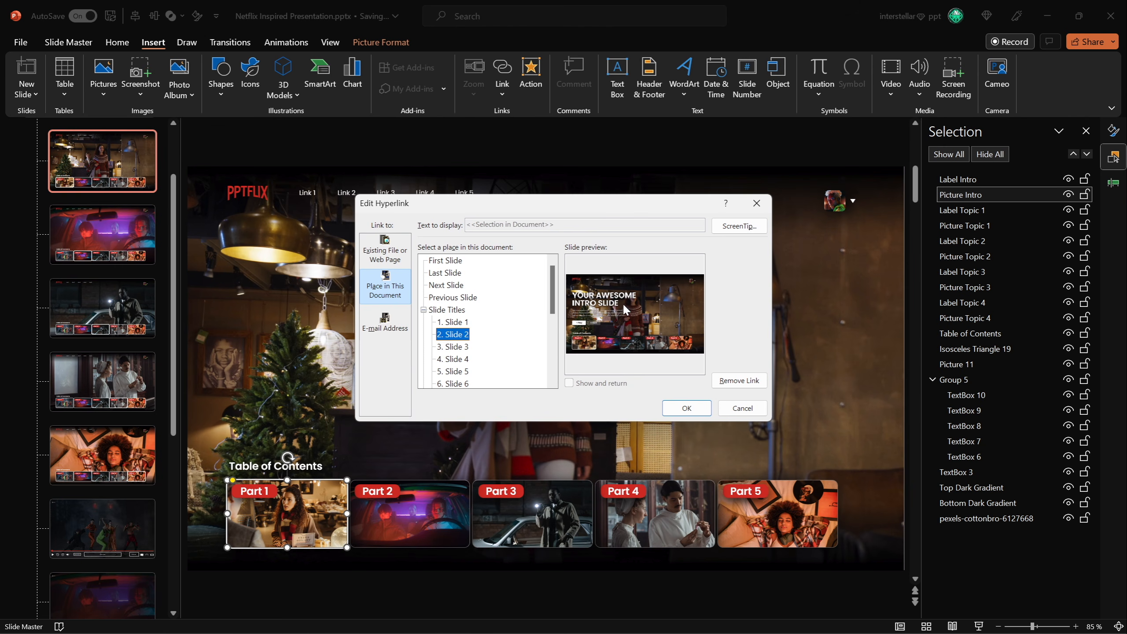
scroll(486, 326, down, 4)
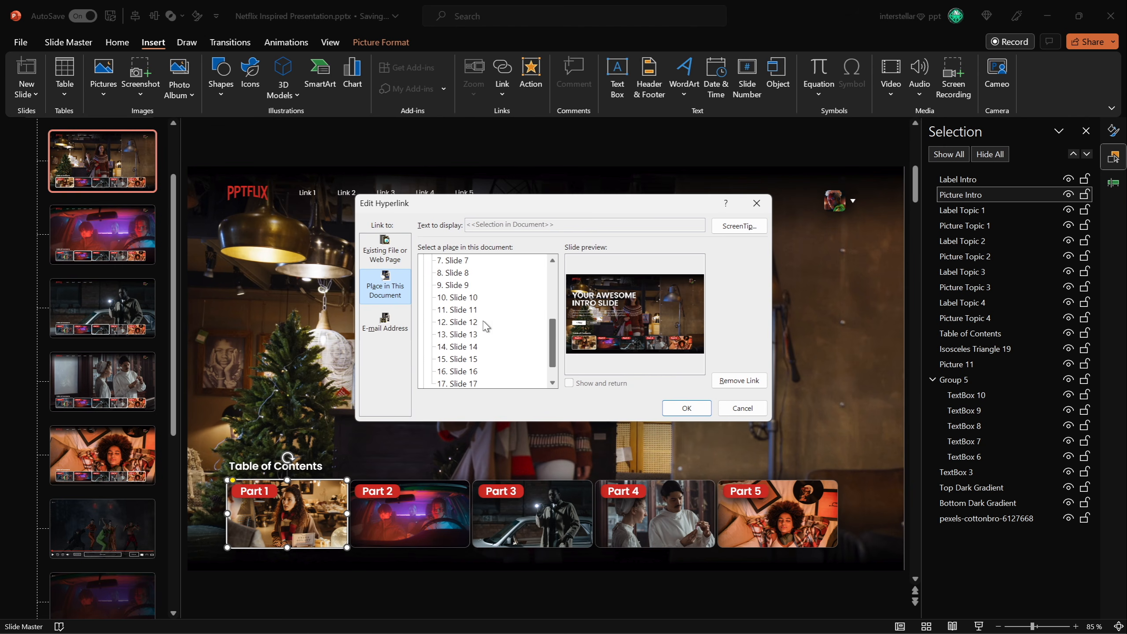
click(684, 407)
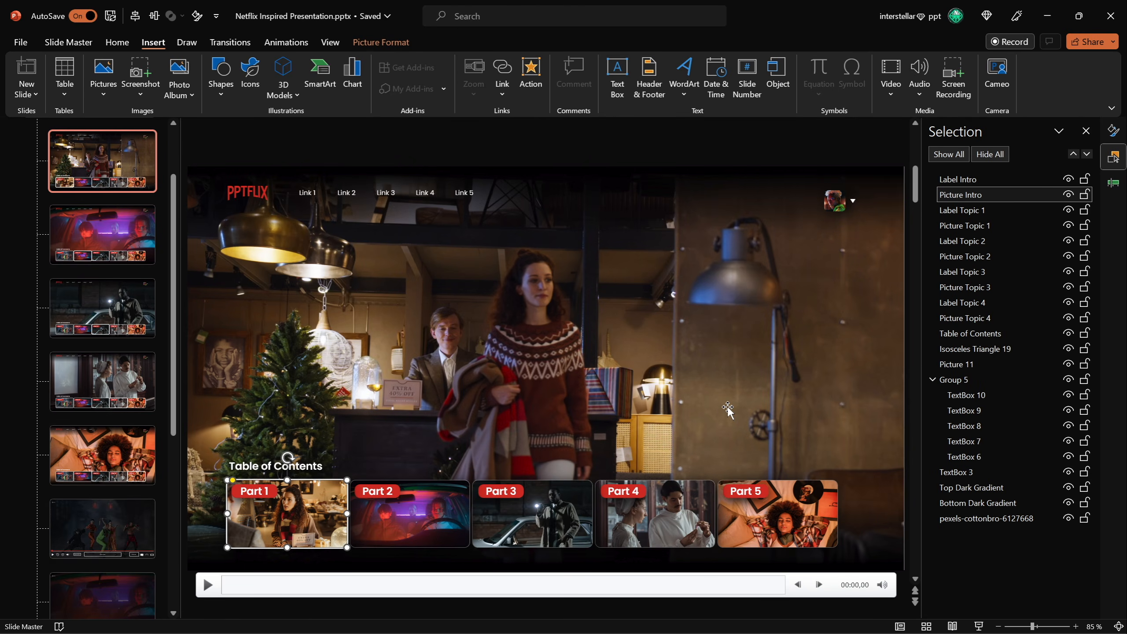
click(437, 511)
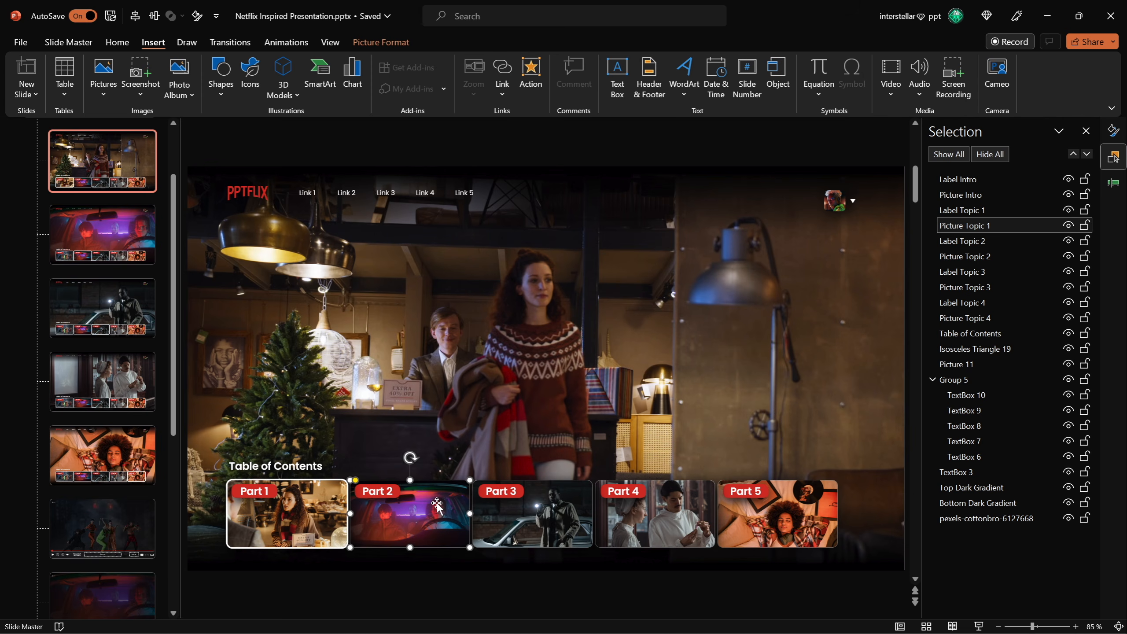
key(ctrl+k)
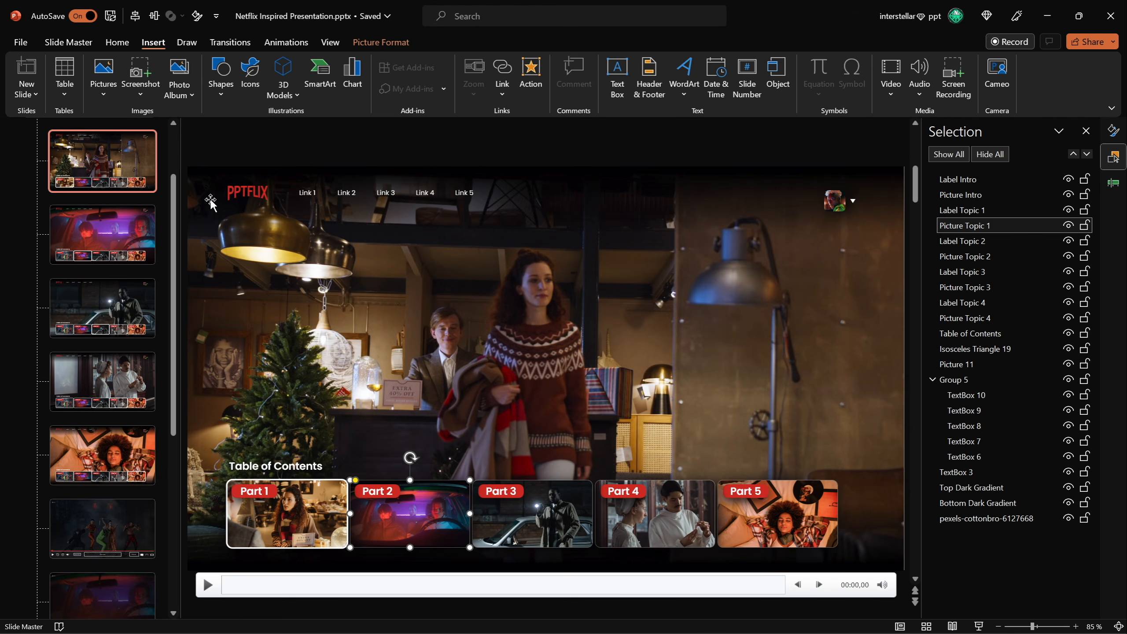
drag(172, 192, 181, 136)
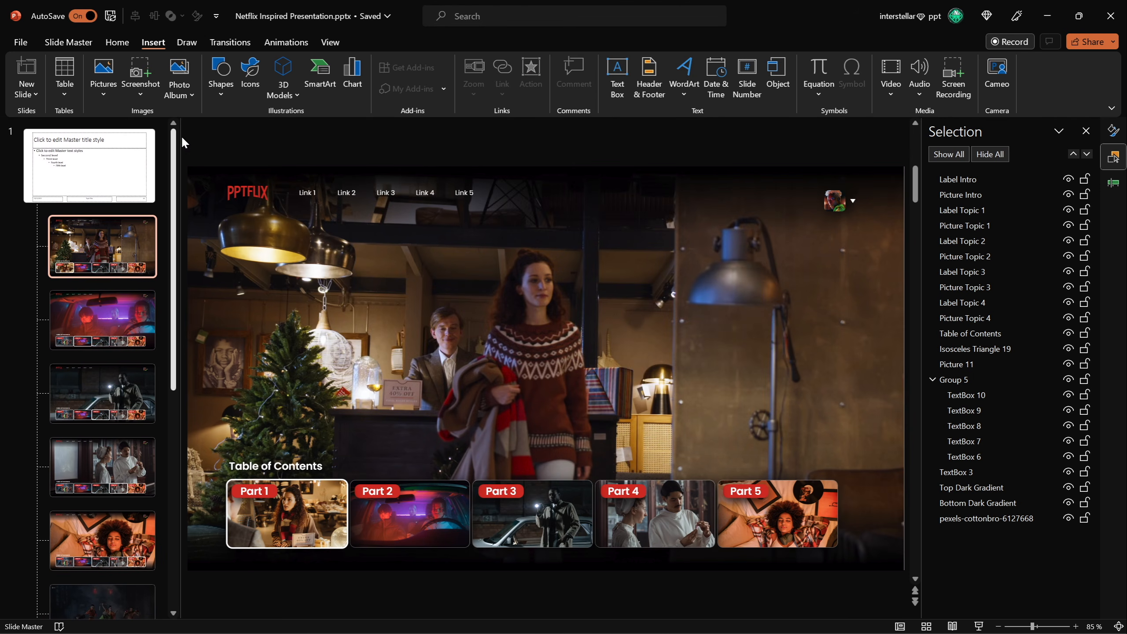
Close the master view and test the slide show by jumping to Part 2 and back to Part 1.
click(70, 43)
click(553, 71)
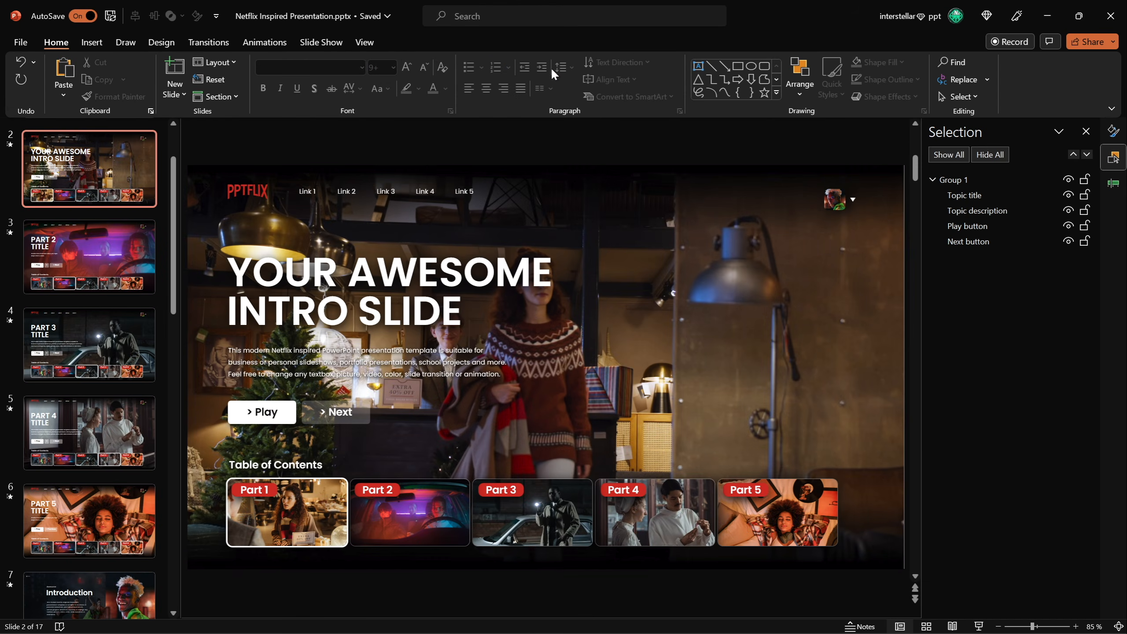
click(980, 626)
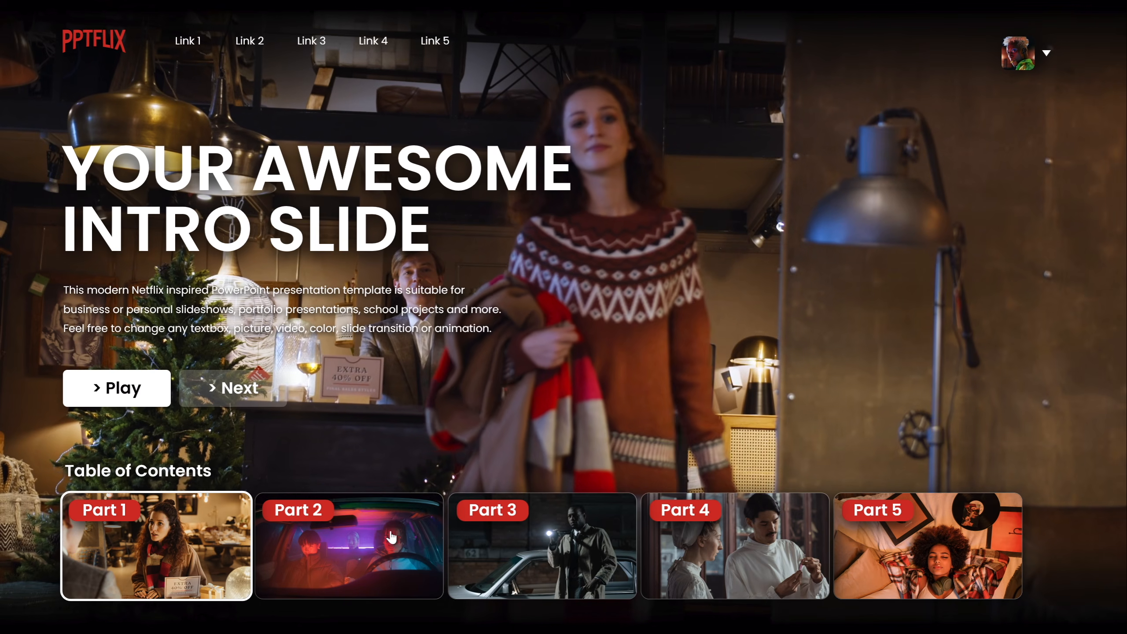
click(388, 528)
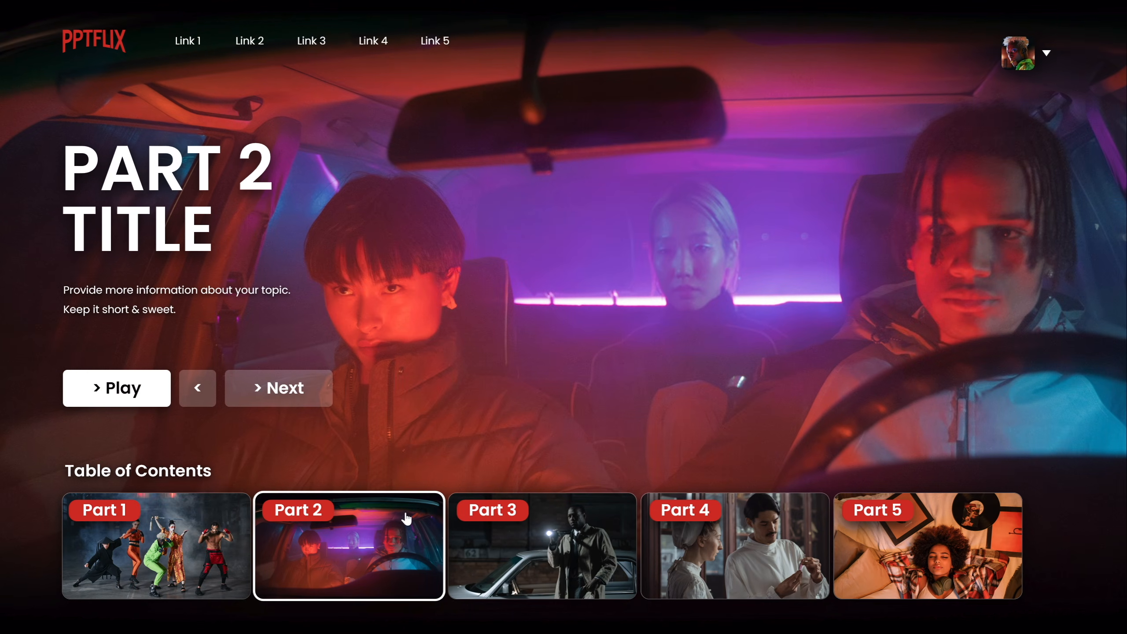
click(194, 538)
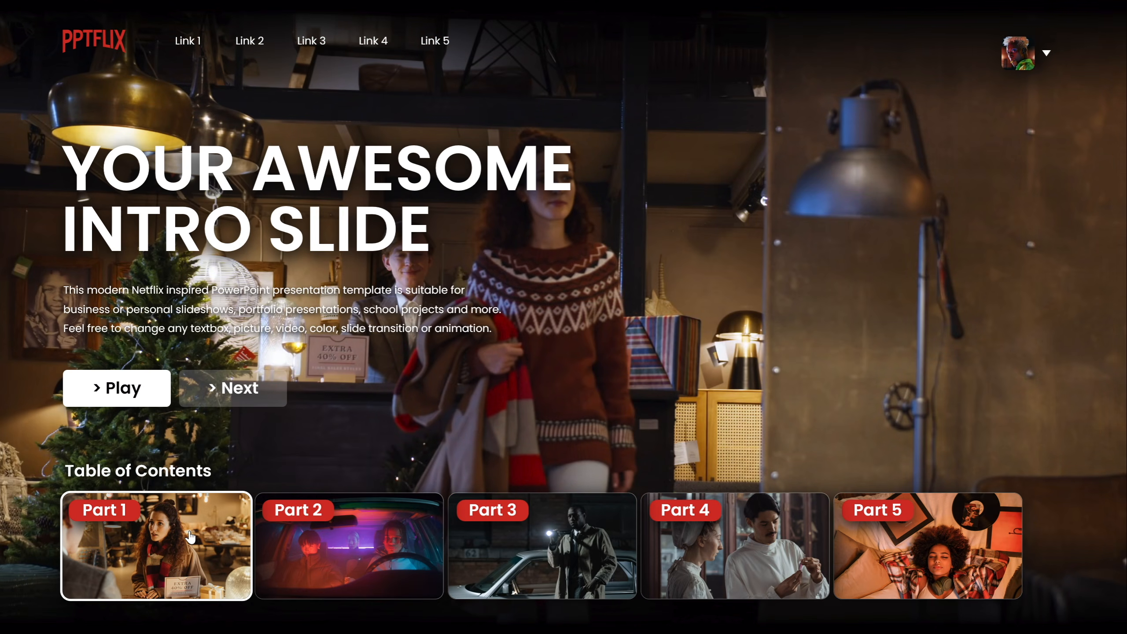
Test the slide show by jumping between the Part thumbnails in the table of contents, then exit.
click(389, 539)
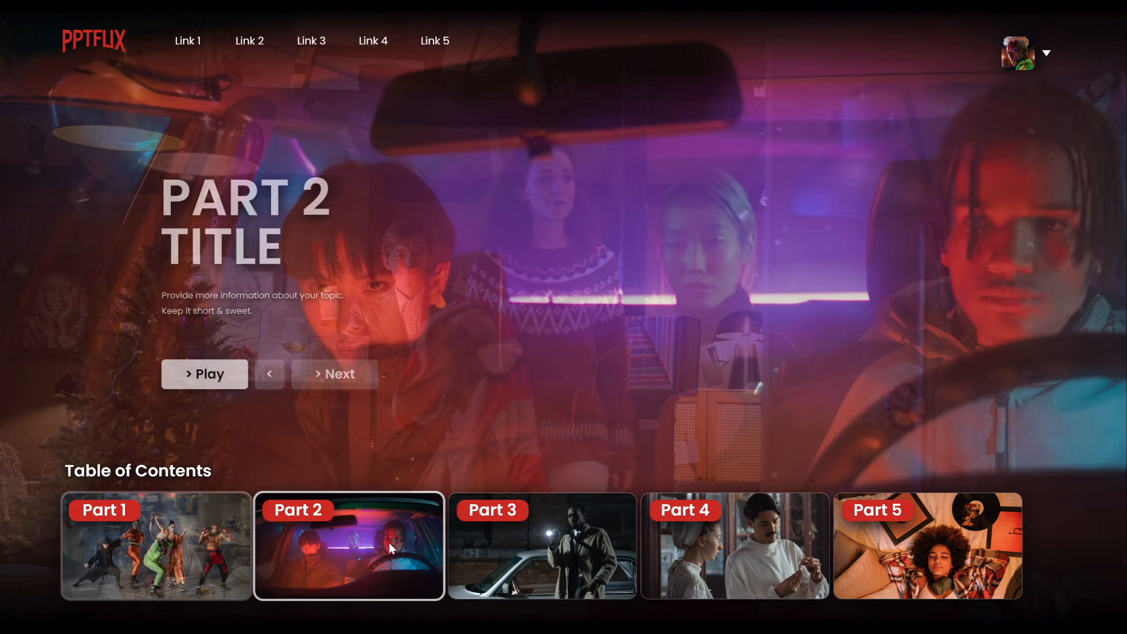
click(552, 556)
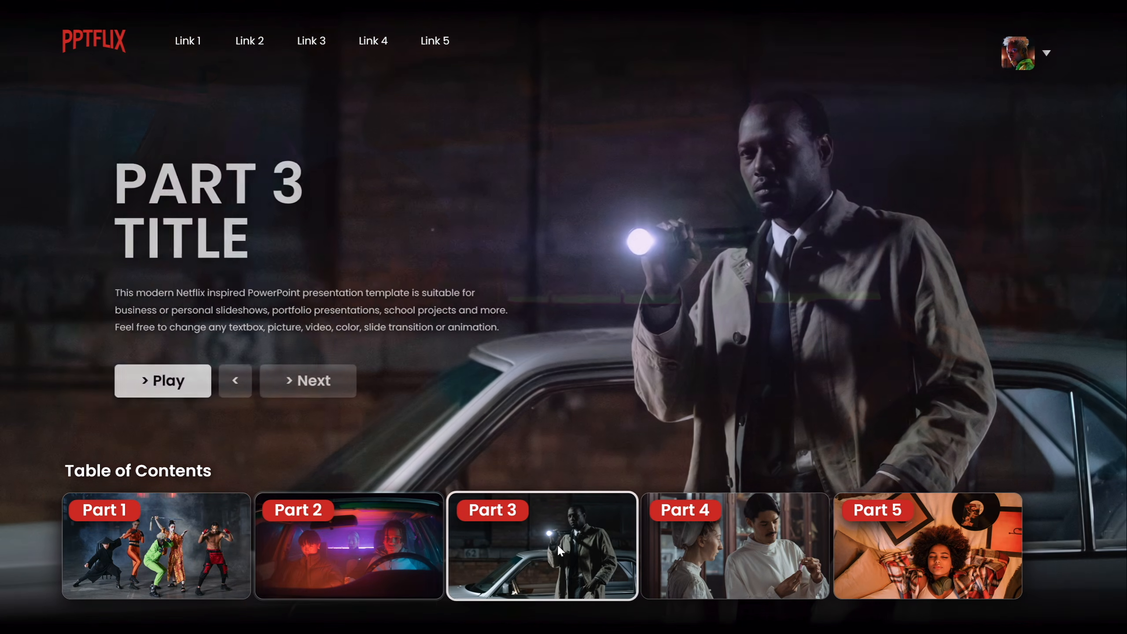
click(737, 555)
click(925, 550)
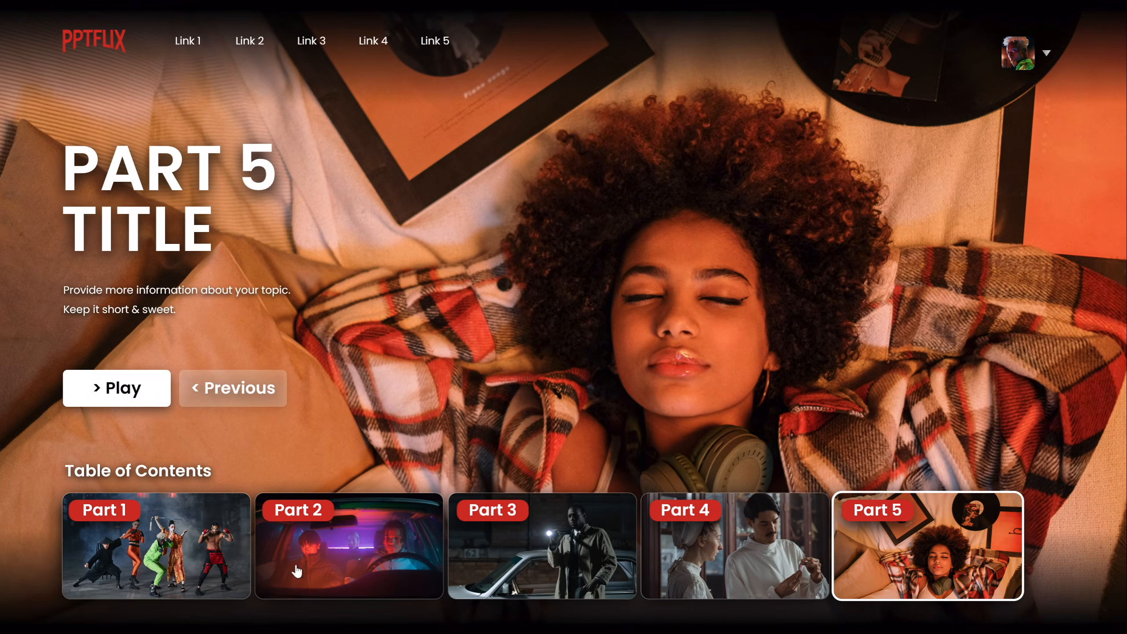
click(184, 560)
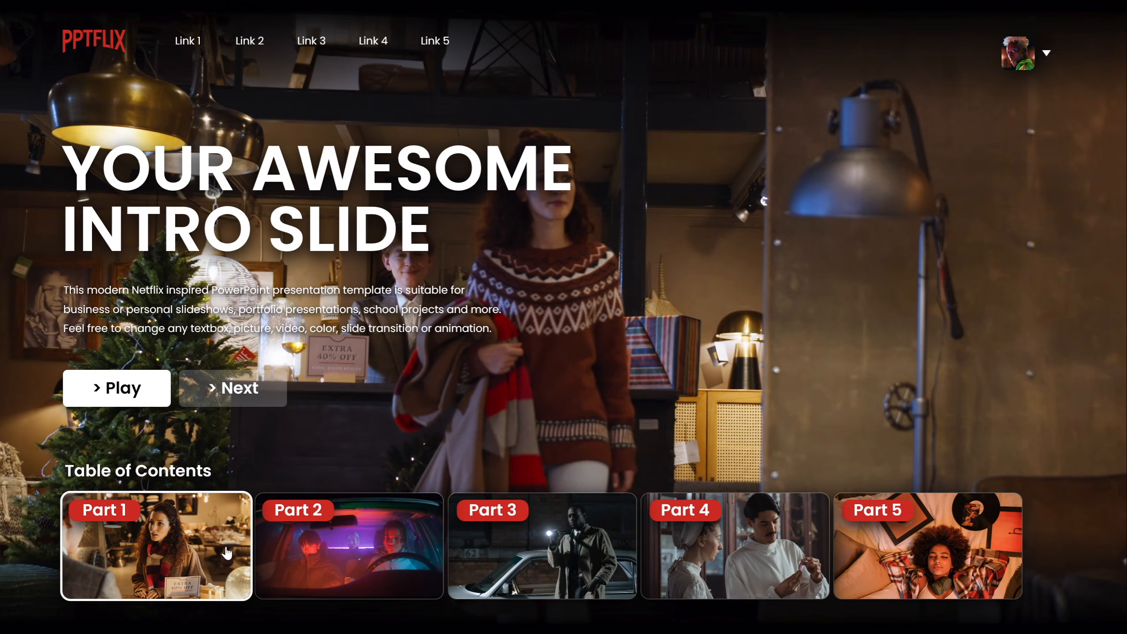
click(393, 553)
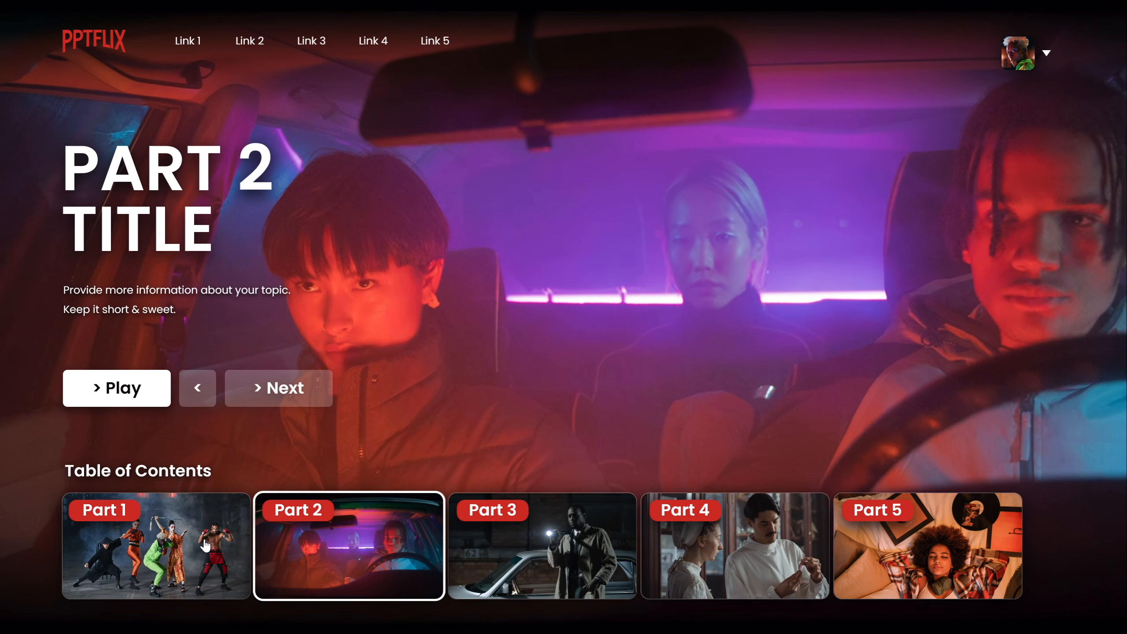
click(182, 552)
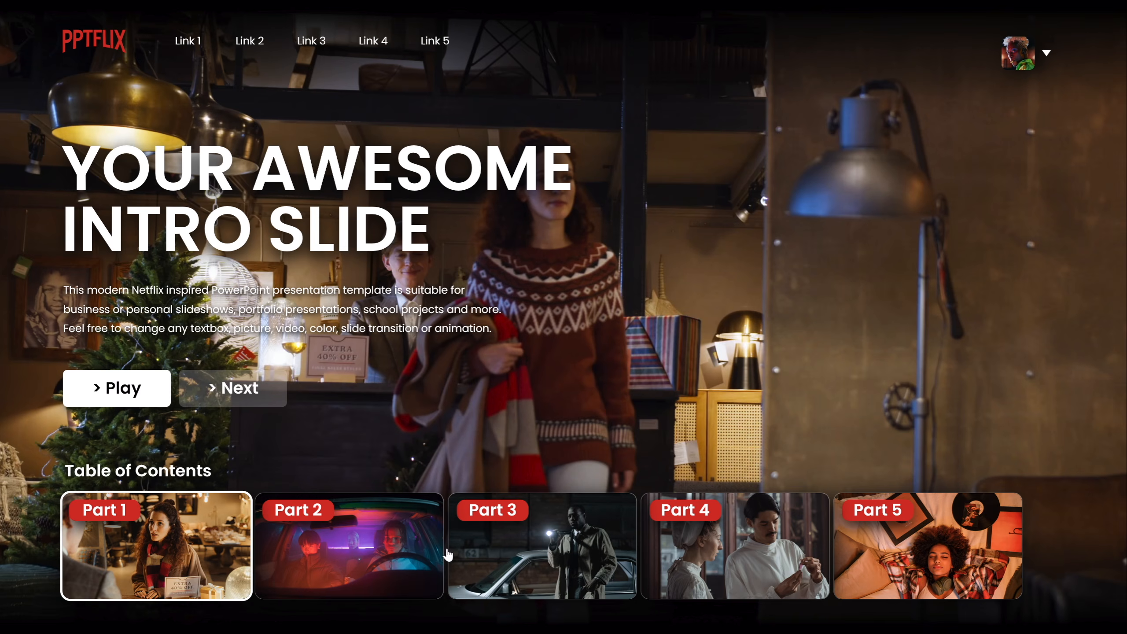
click(508, 547)
click(883, 546)
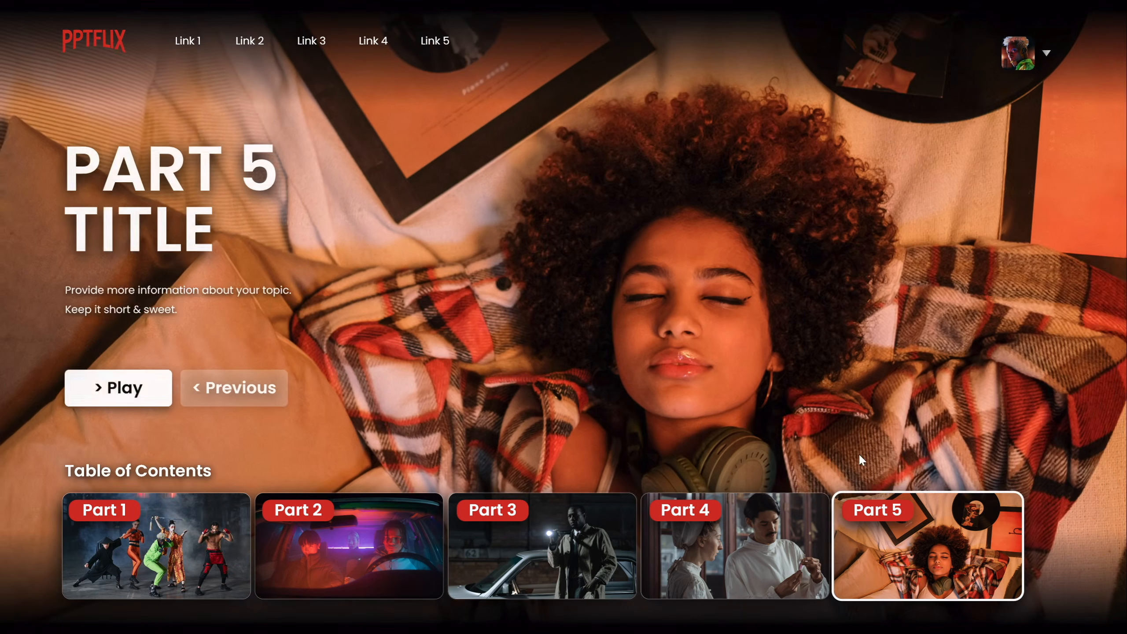
click(398, 546)
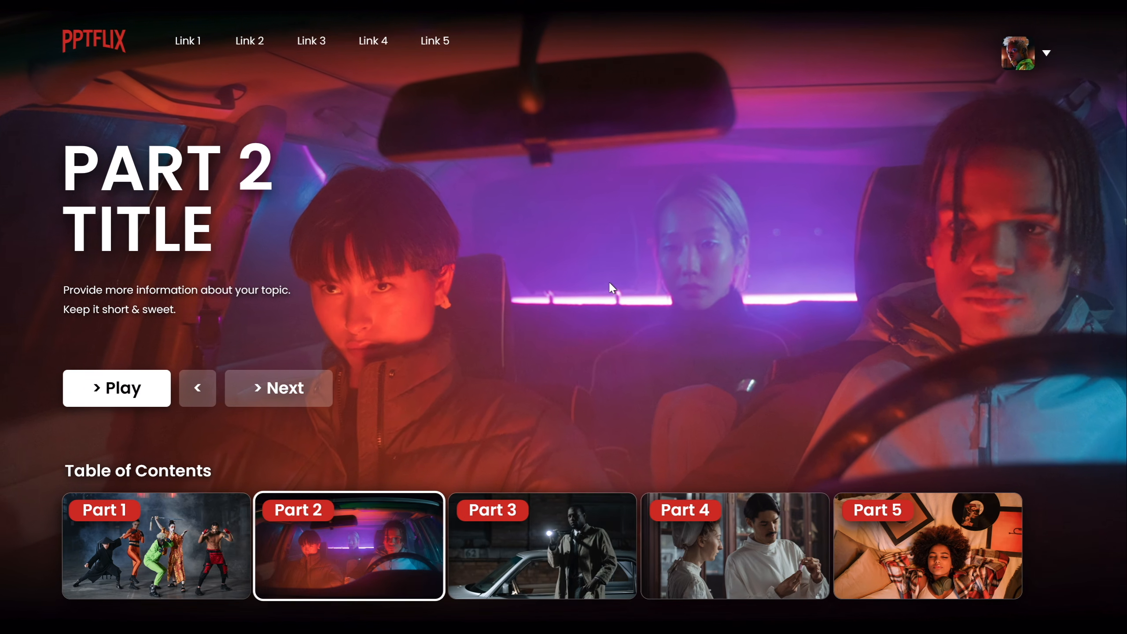
key(Escape)
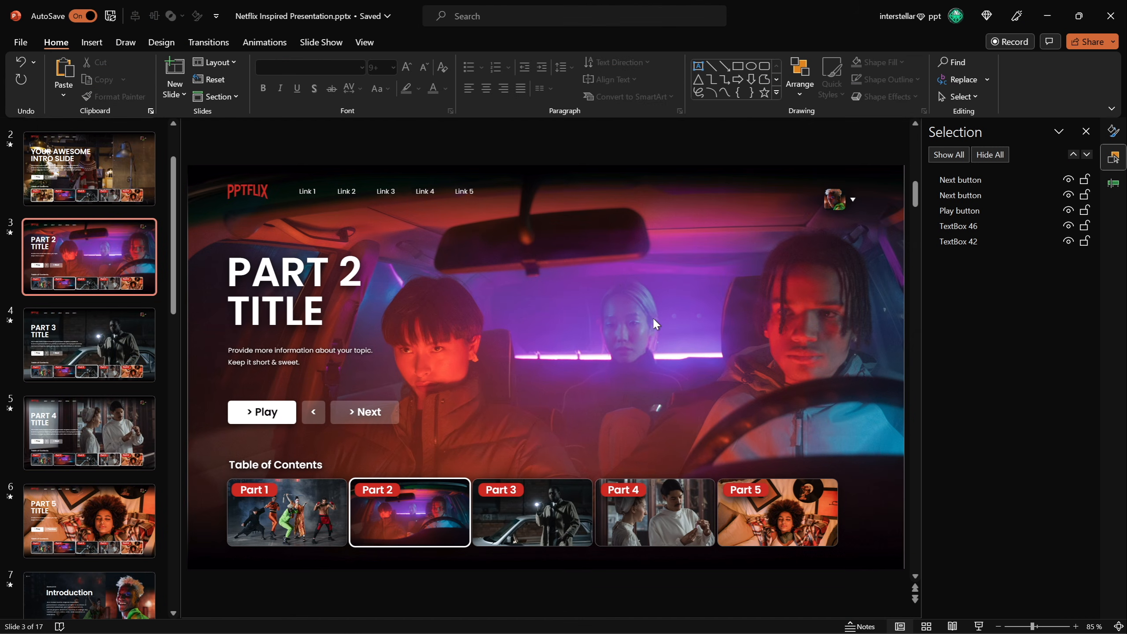
Open the Part 2 layout in slide master view and remove the existing animation from its background picture.
shift+click(900, 626)
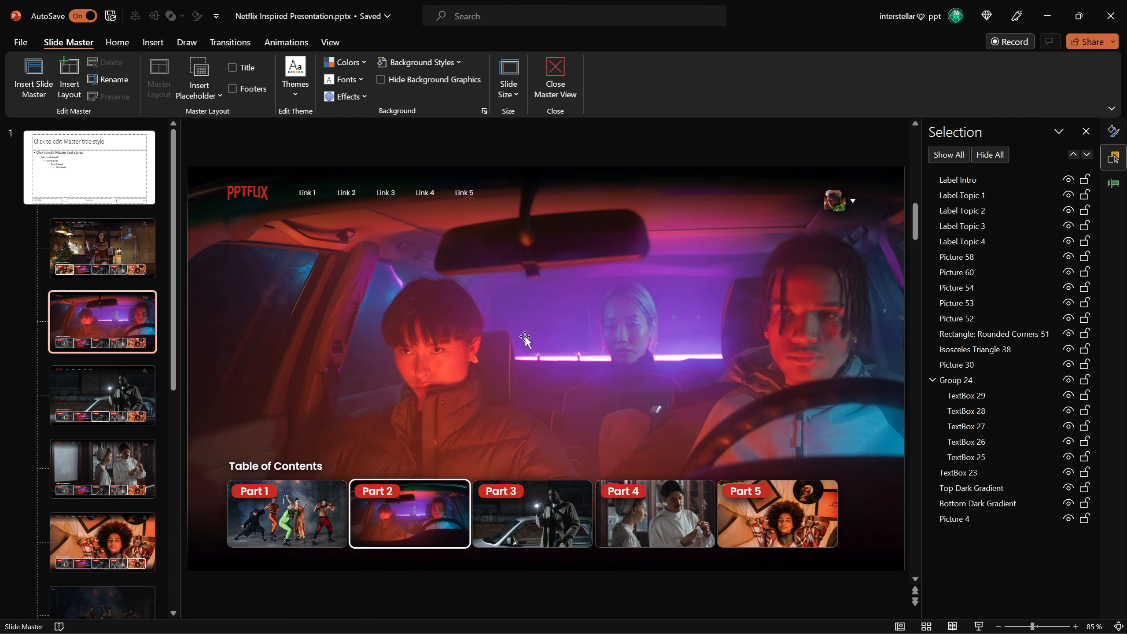
click(534, 333)
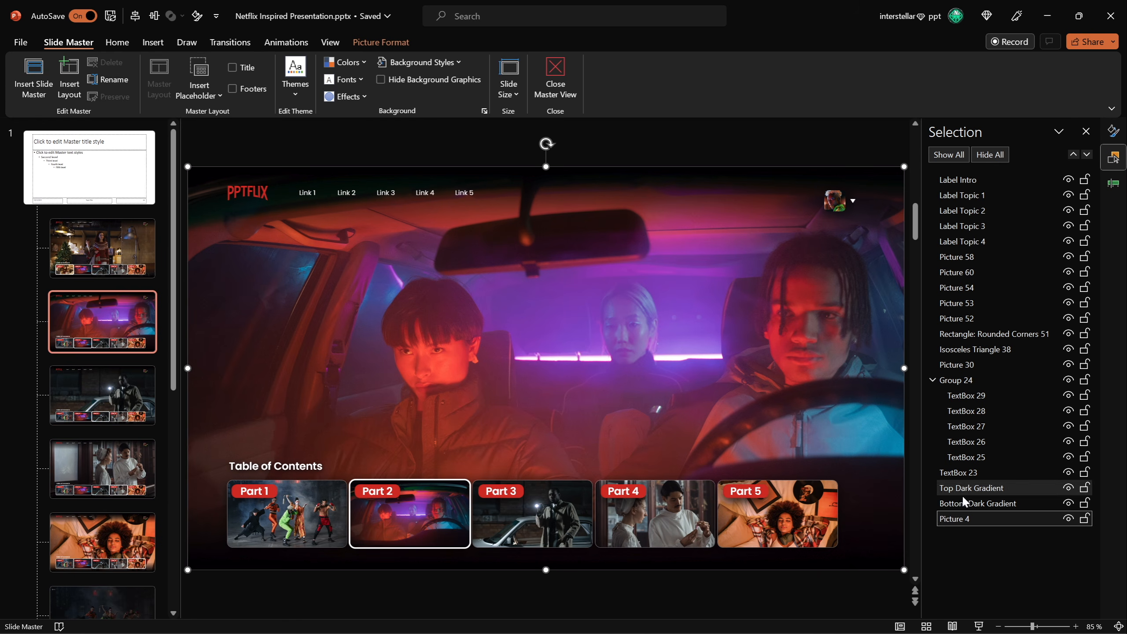
right_click(490, 347)
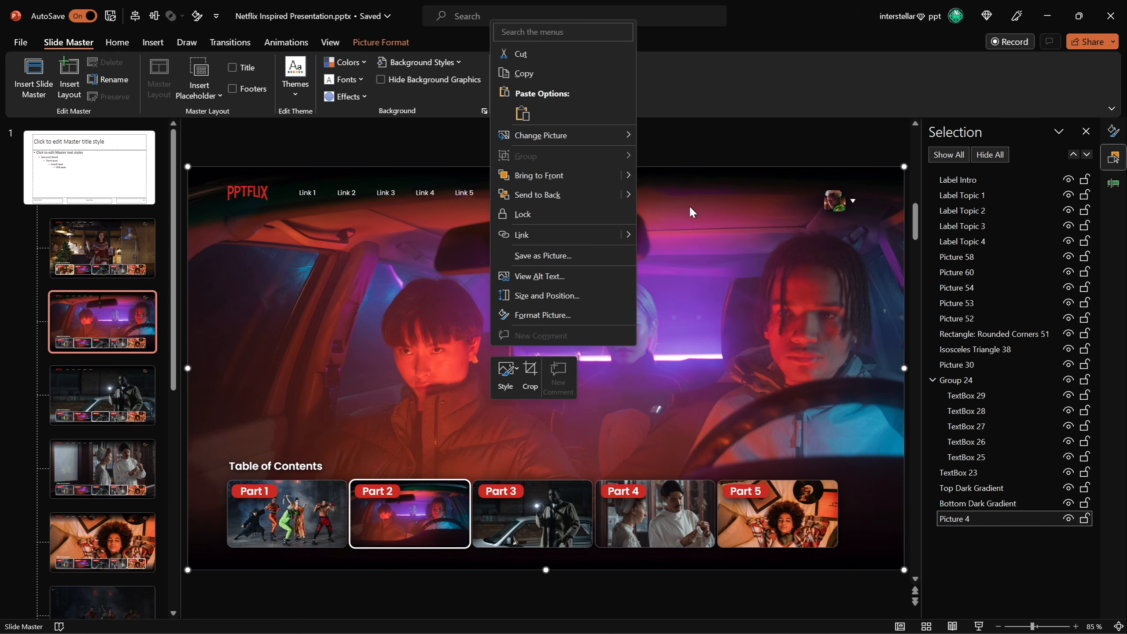
click(673, 134)
click(1113, 183)
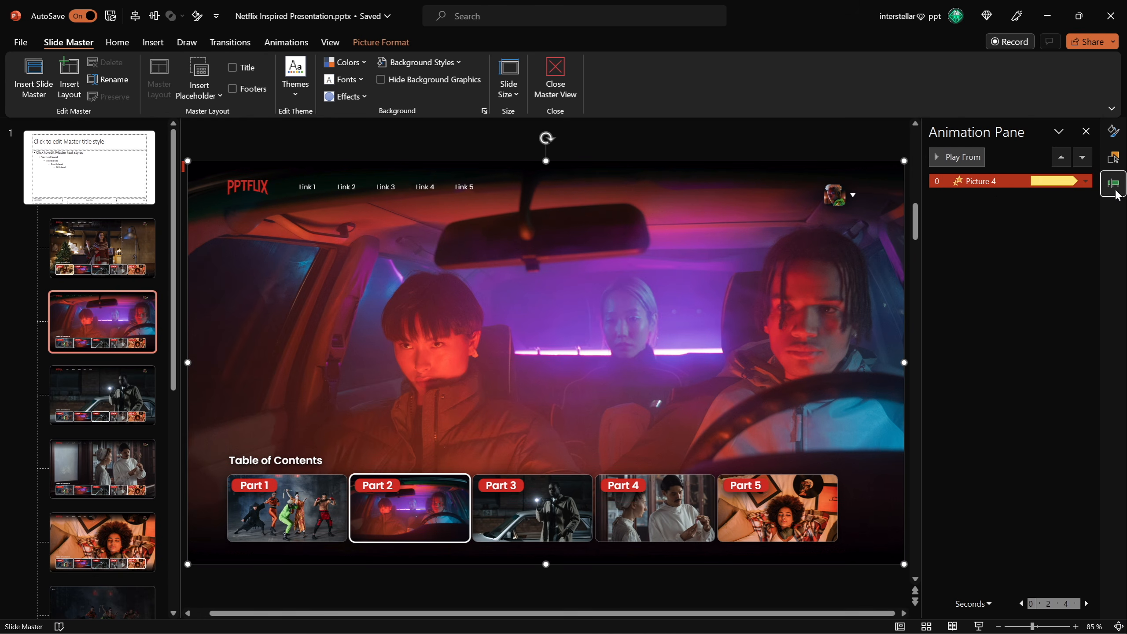
right_click(976, 183)
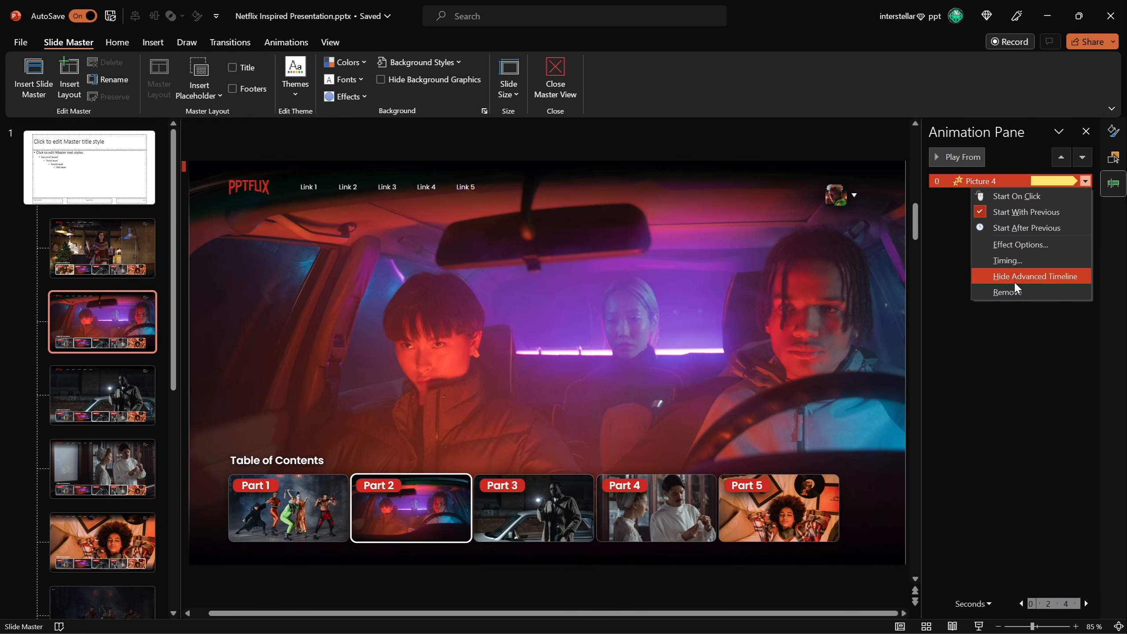
click(1016, 293)
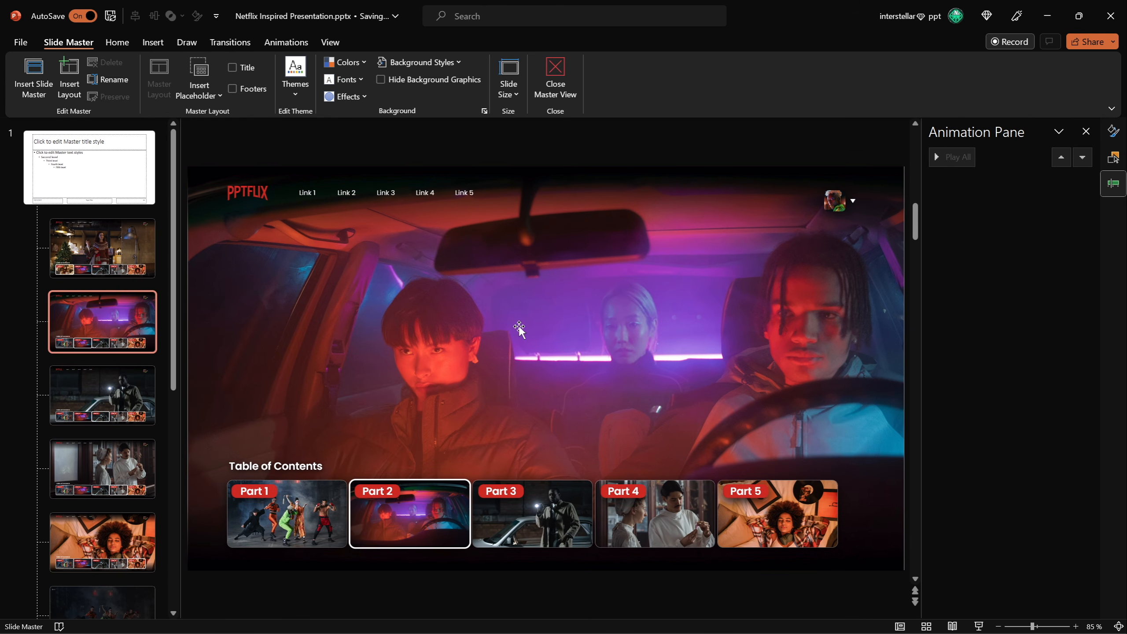
Replace the Part 2 layout's background picture with a new photo from this device.
right_click(554, 328)
mouse_move(662, 122)
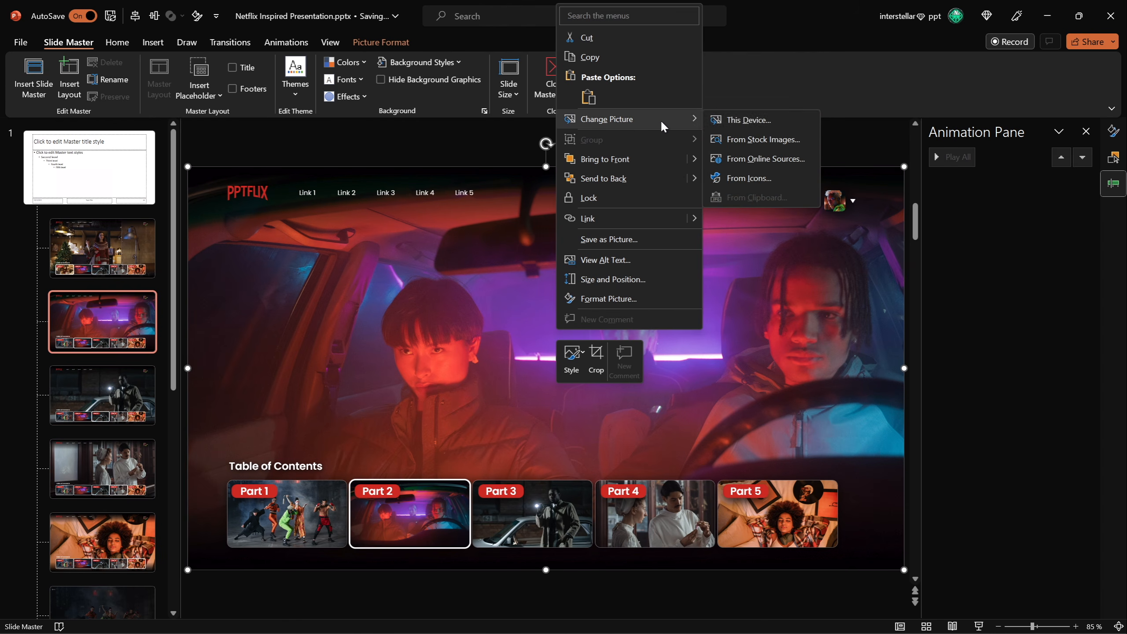
click(738, 119)
click(421, 267)
click(559, 438)
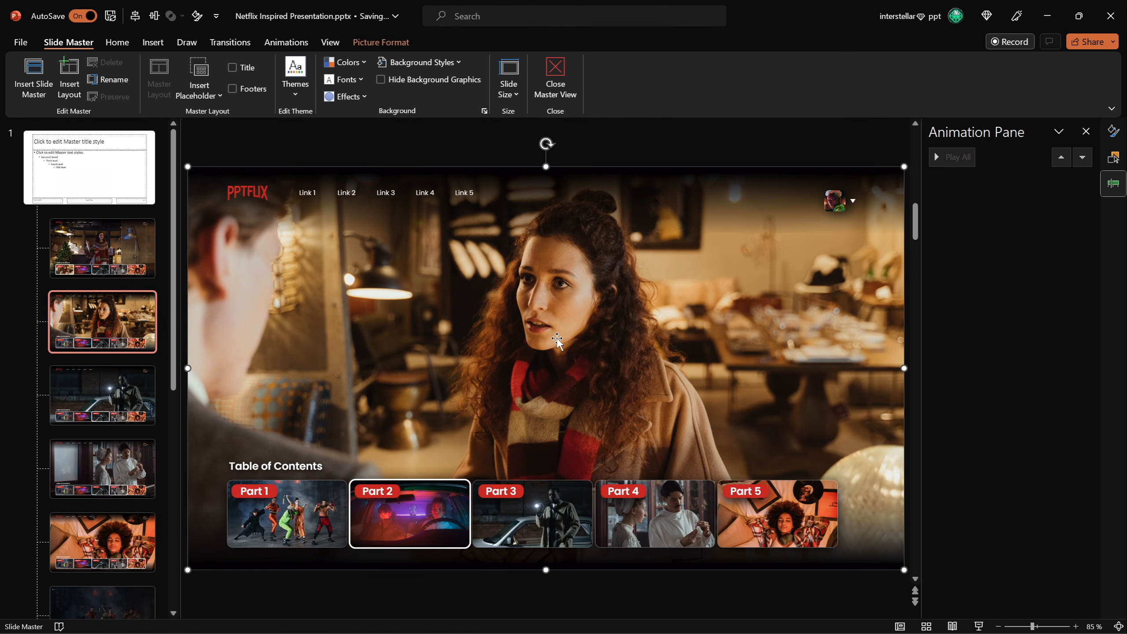
Apply a Grow/Shrink emphasis animation to the new background picture.
click(287, 43)
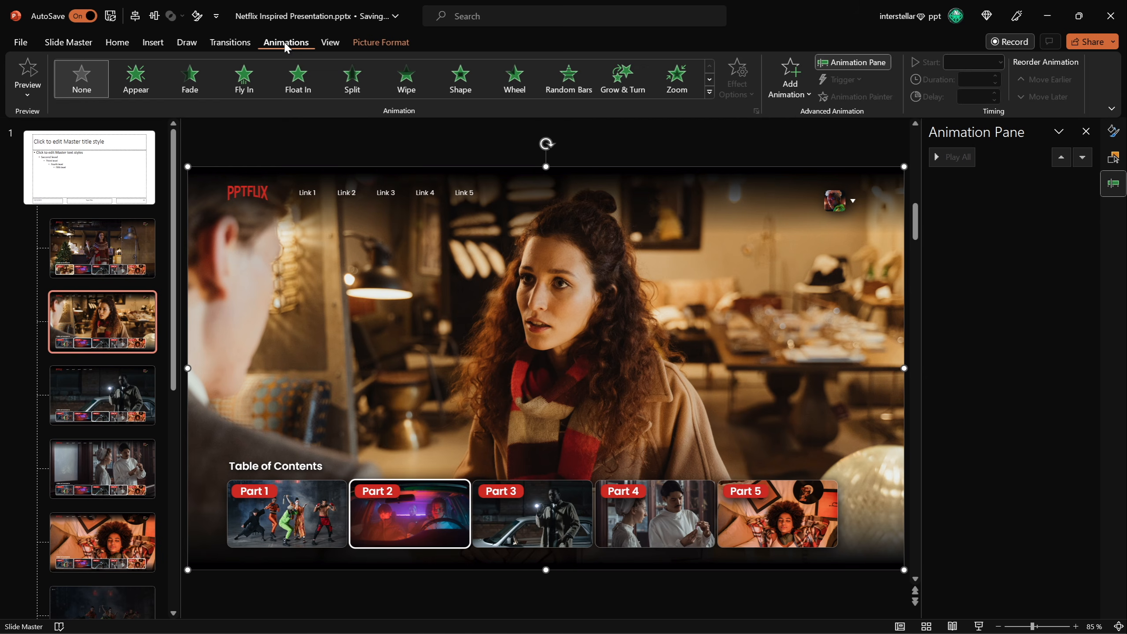
click(710, 92)
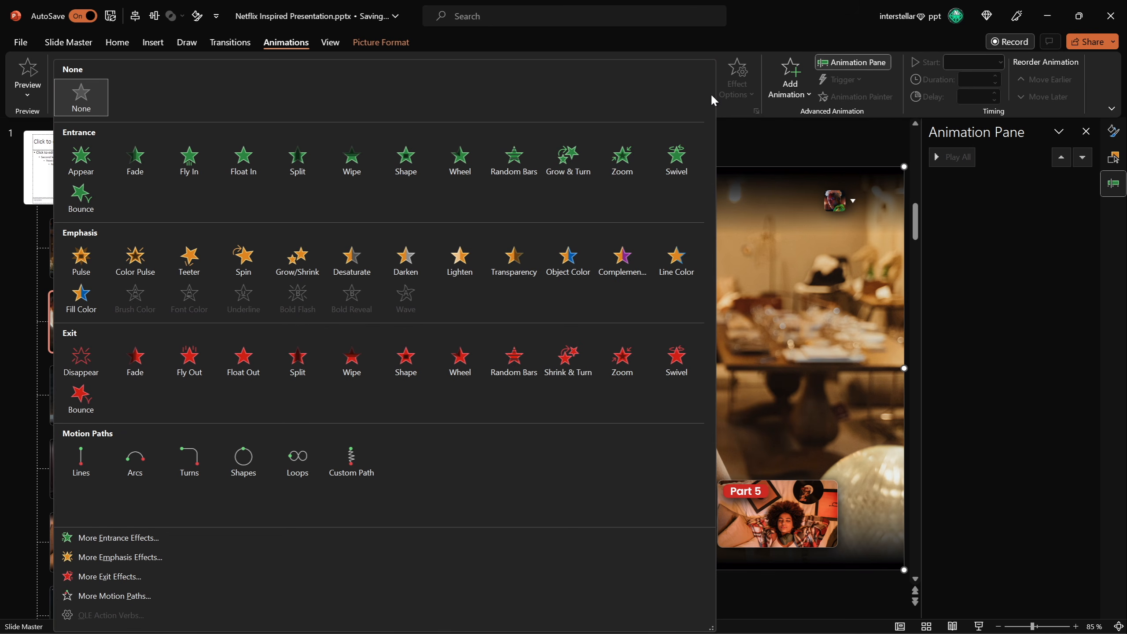
click(297, 260)
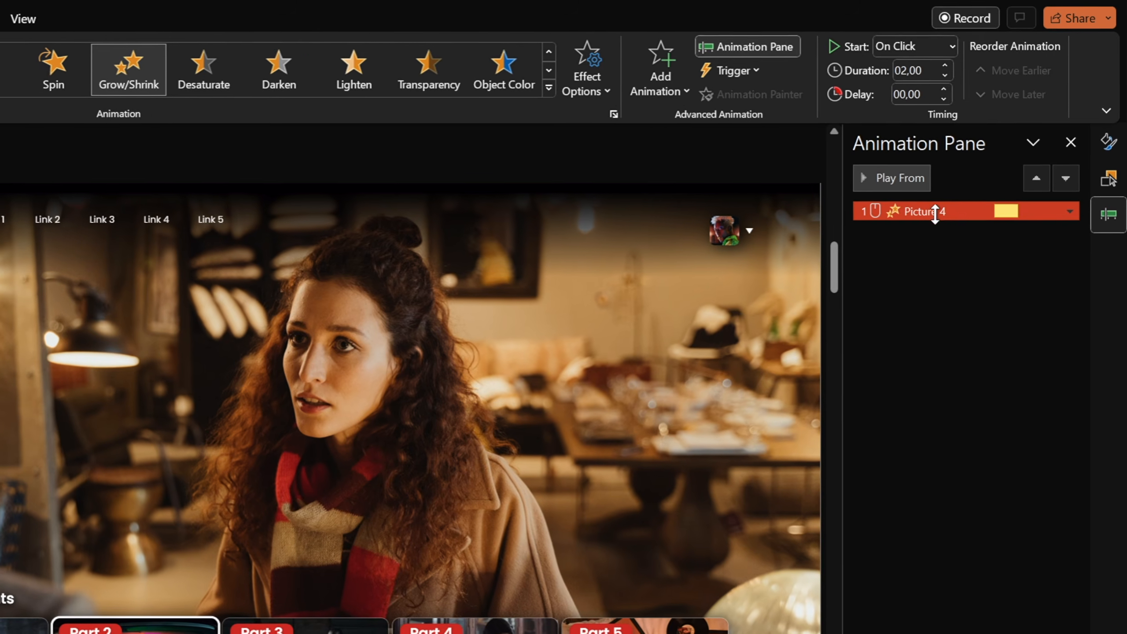
Set the animation to start With Previous with a duration of 6 seconds.
click(984, 57)
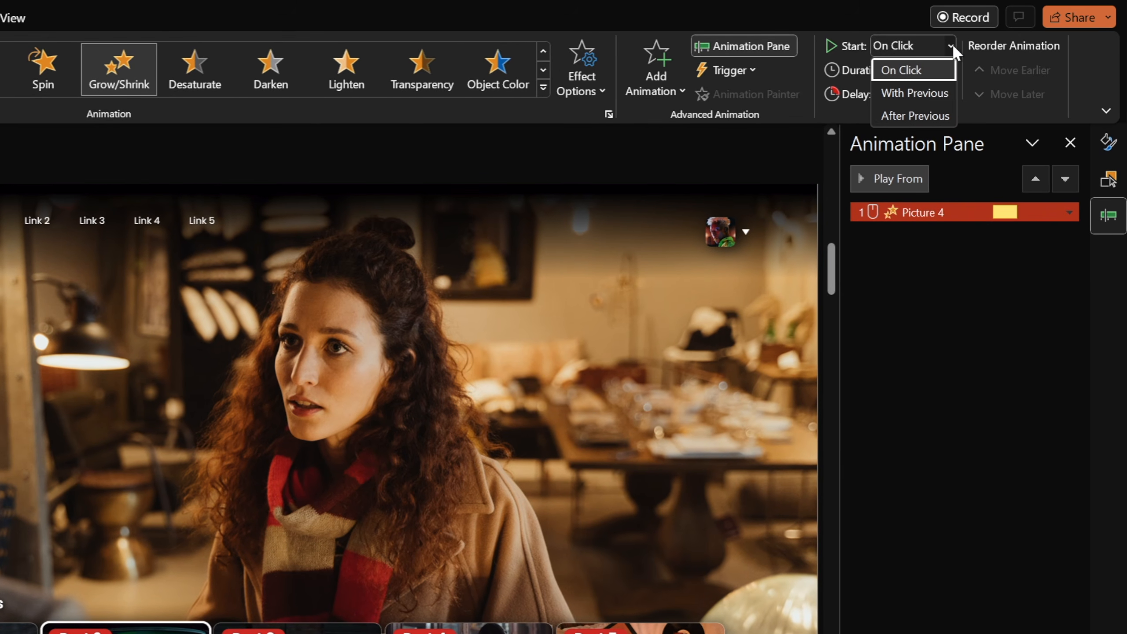
click(944, 70)
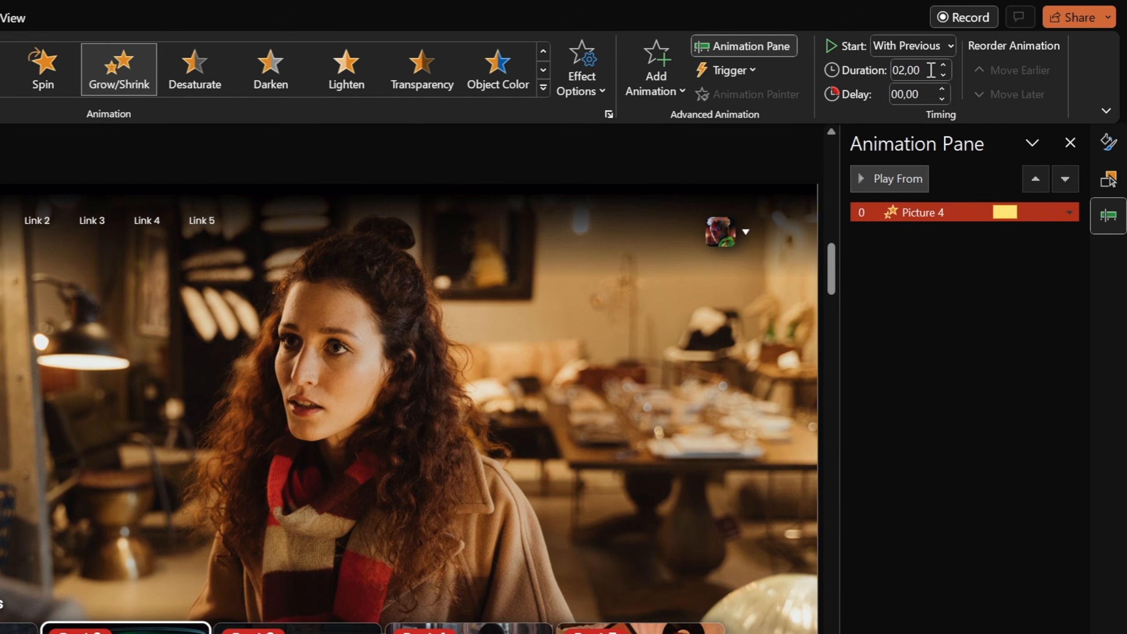
key(Return)
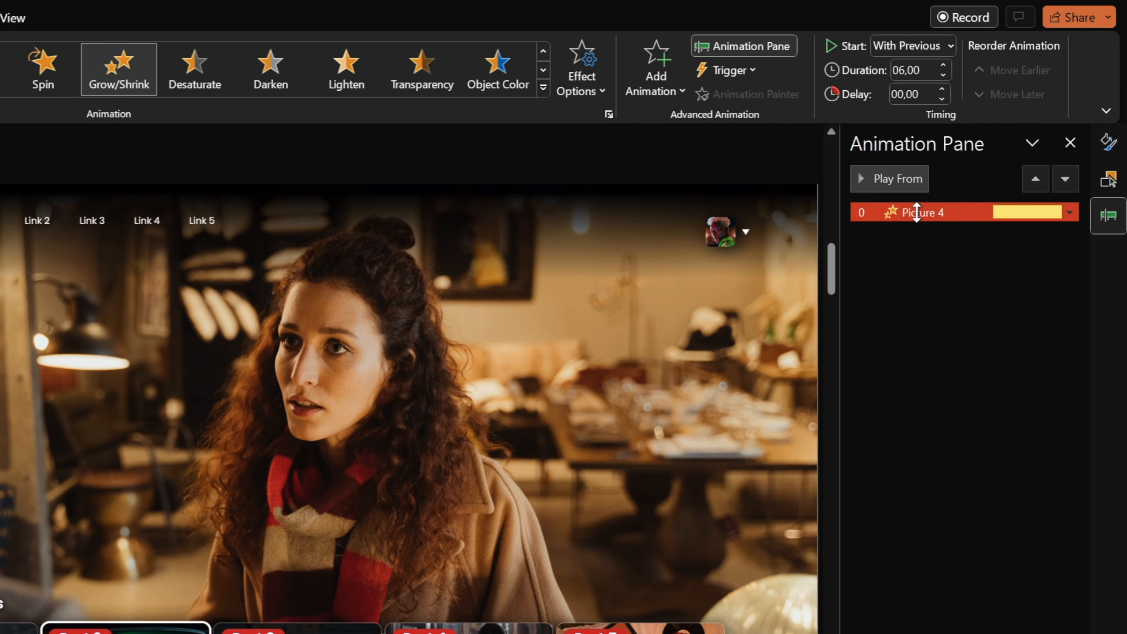
Open the Grow/Shrink effect options and set a custom size of 120%.
double_click(923, 211)
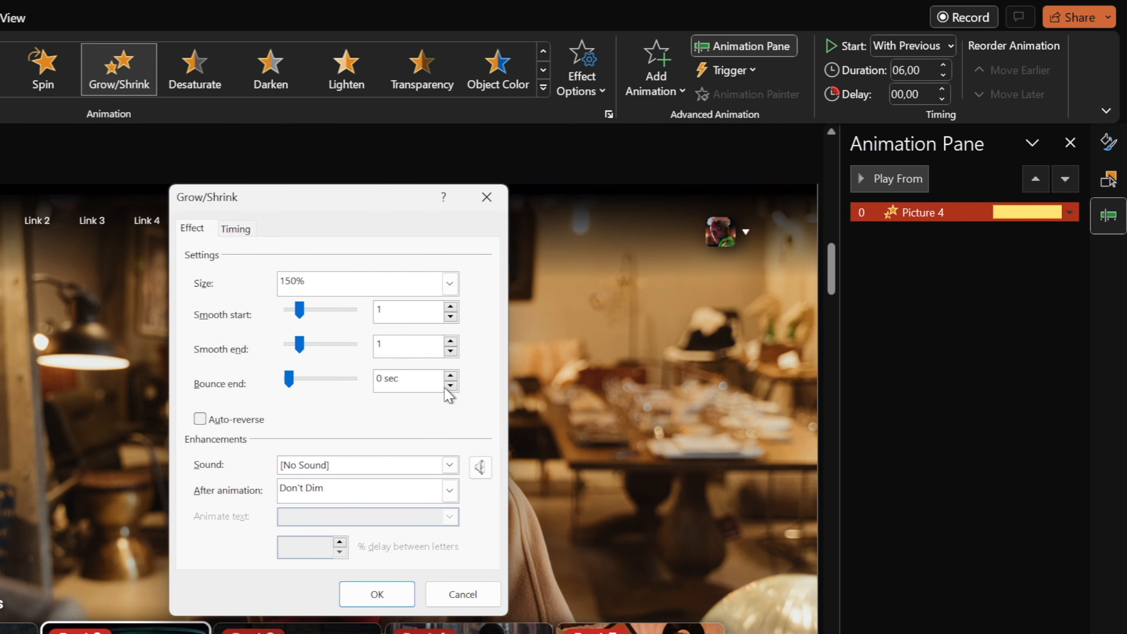
click(450, 283)
click(349, 396)
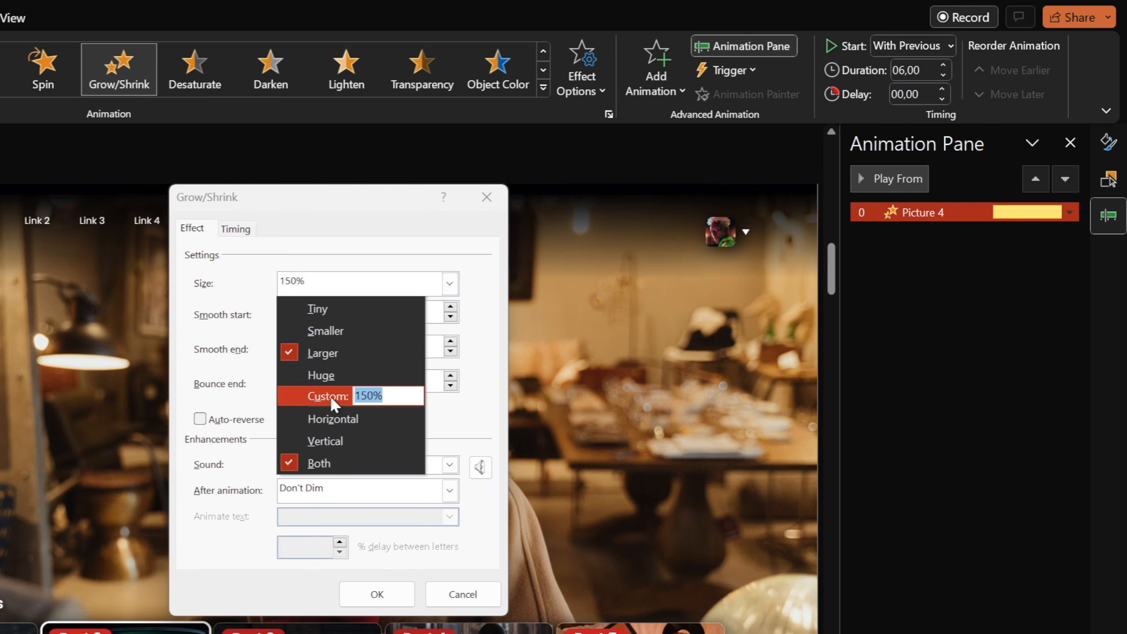
text(120)
key(Return)
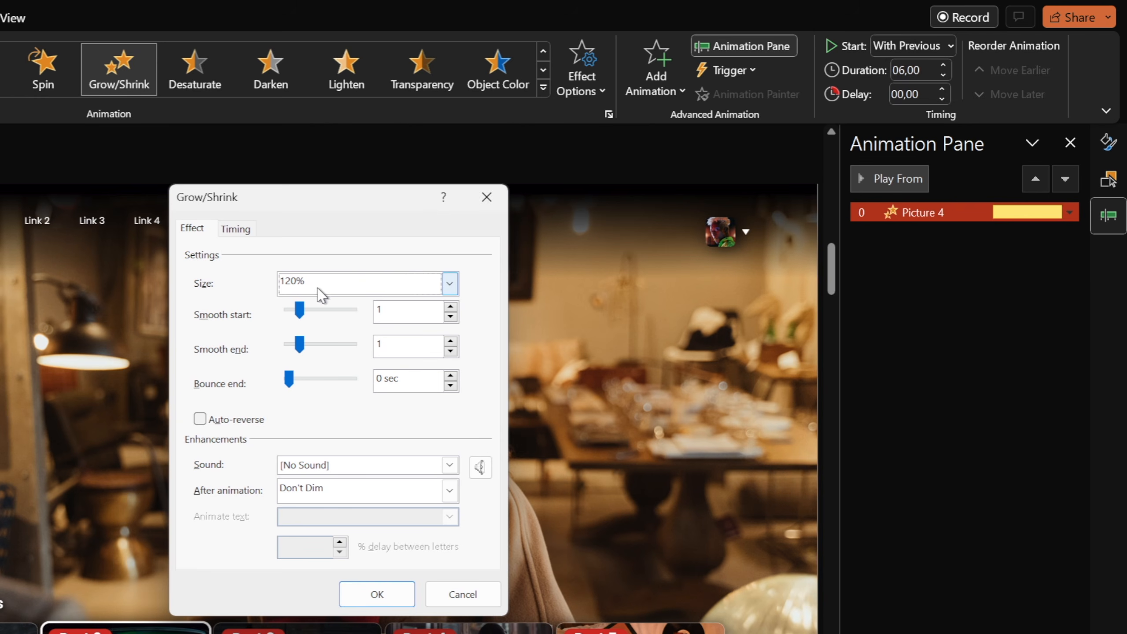
Set the animation to repeat Until End of Slide and confirm the dialog.
click(239, 228)
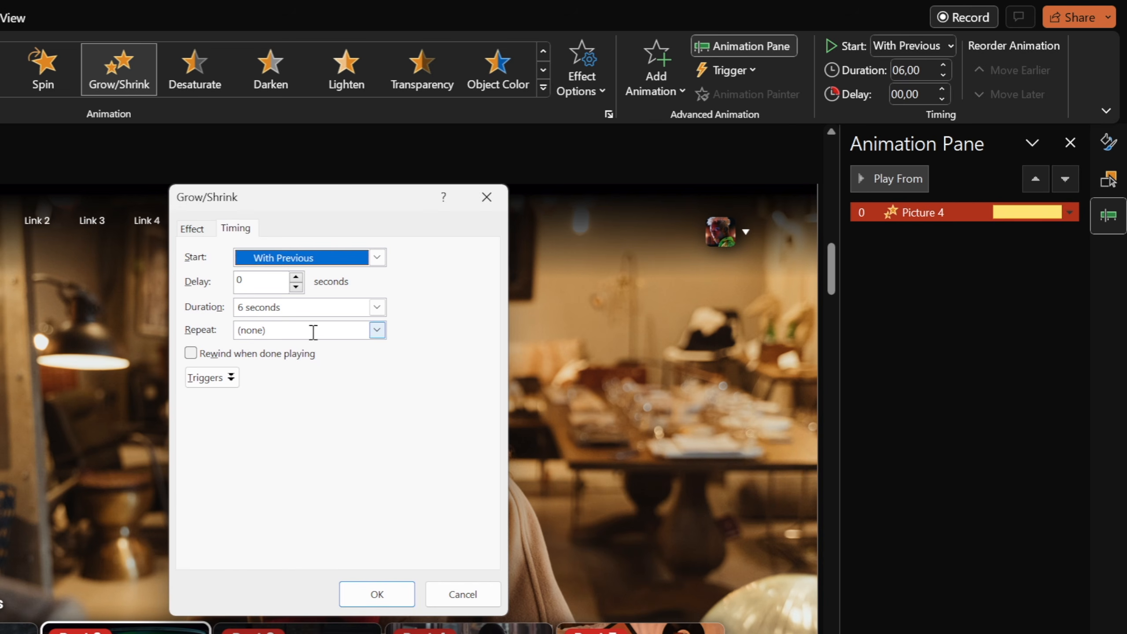
click(377, 330)
click(297, 436)
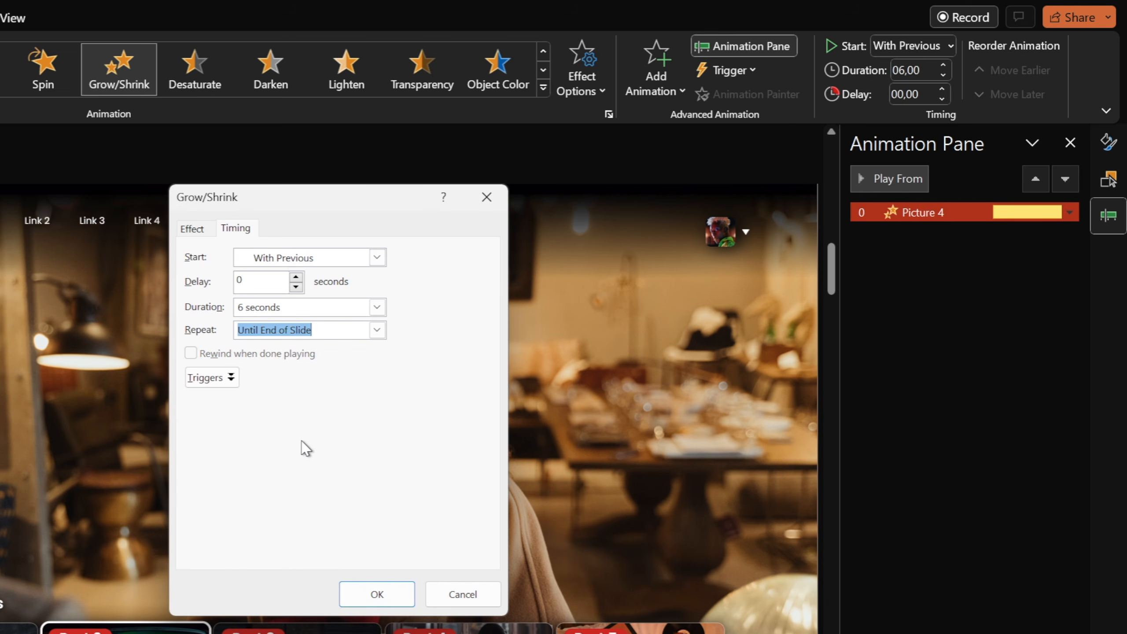
click(389, 588)
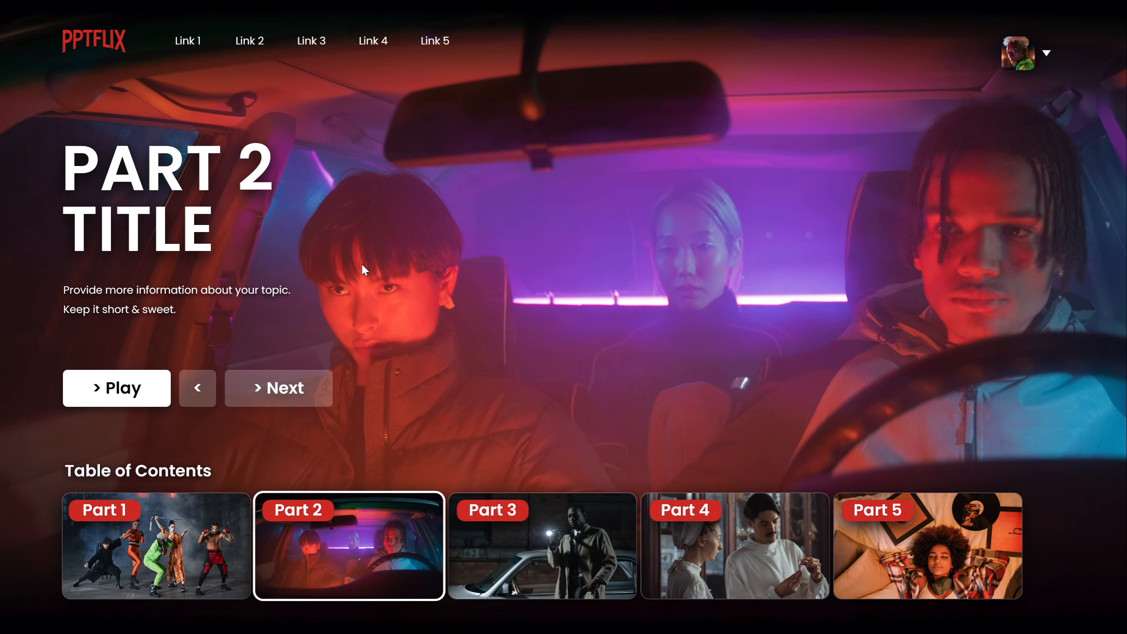
Play the slide show, jumping between Part 1 and Part 3 thumbnails, then exit.
click(229, 547)
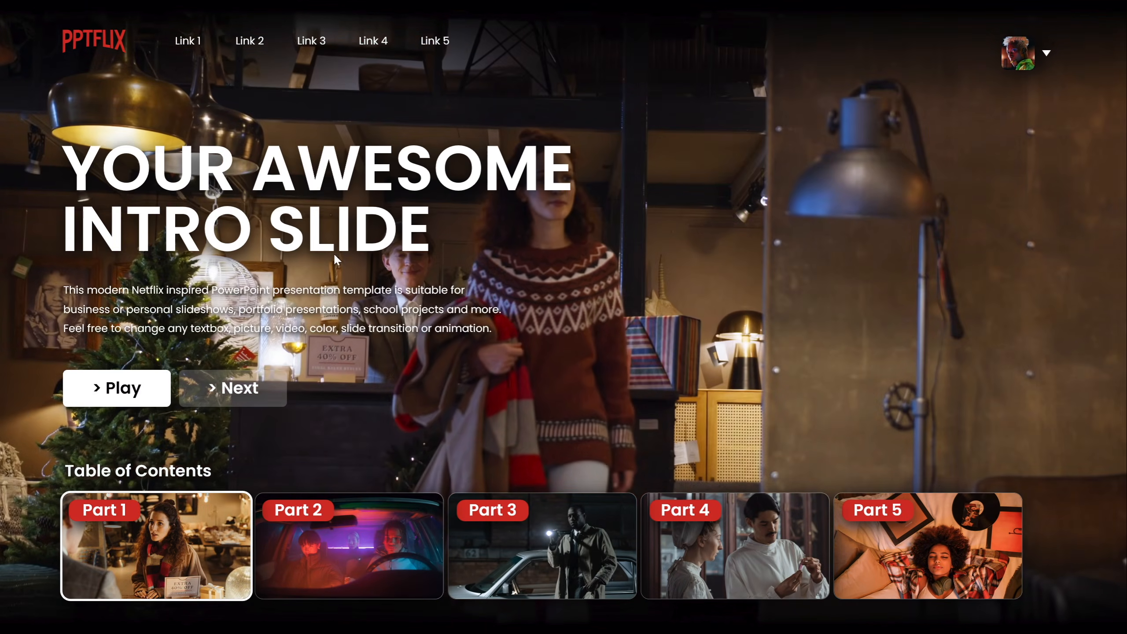
click(546, 546)
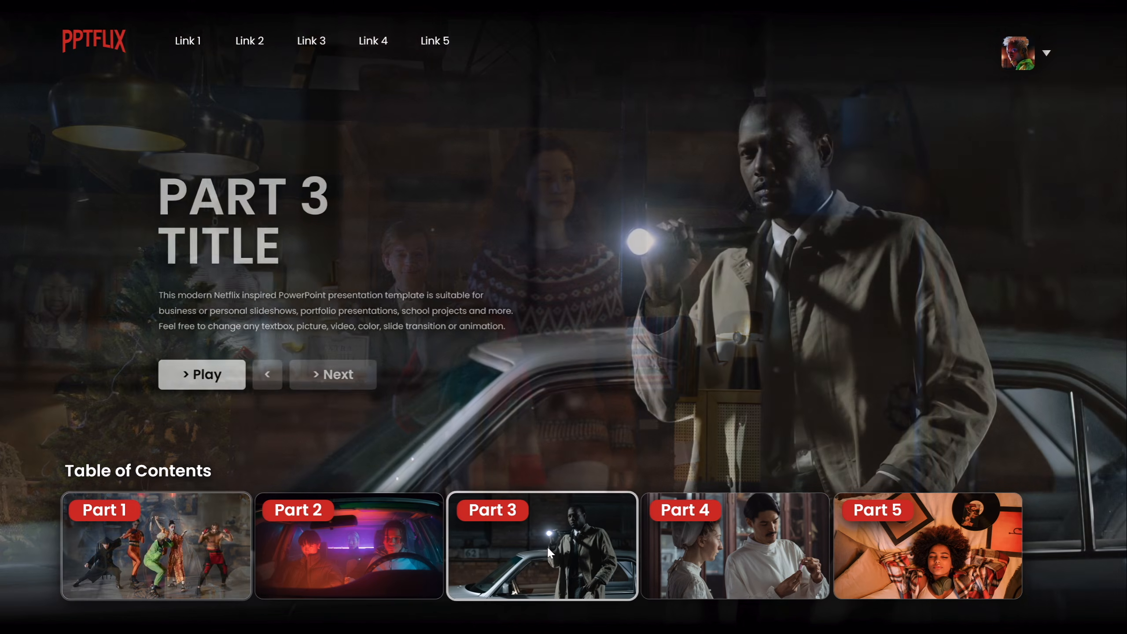
click(233, 519)
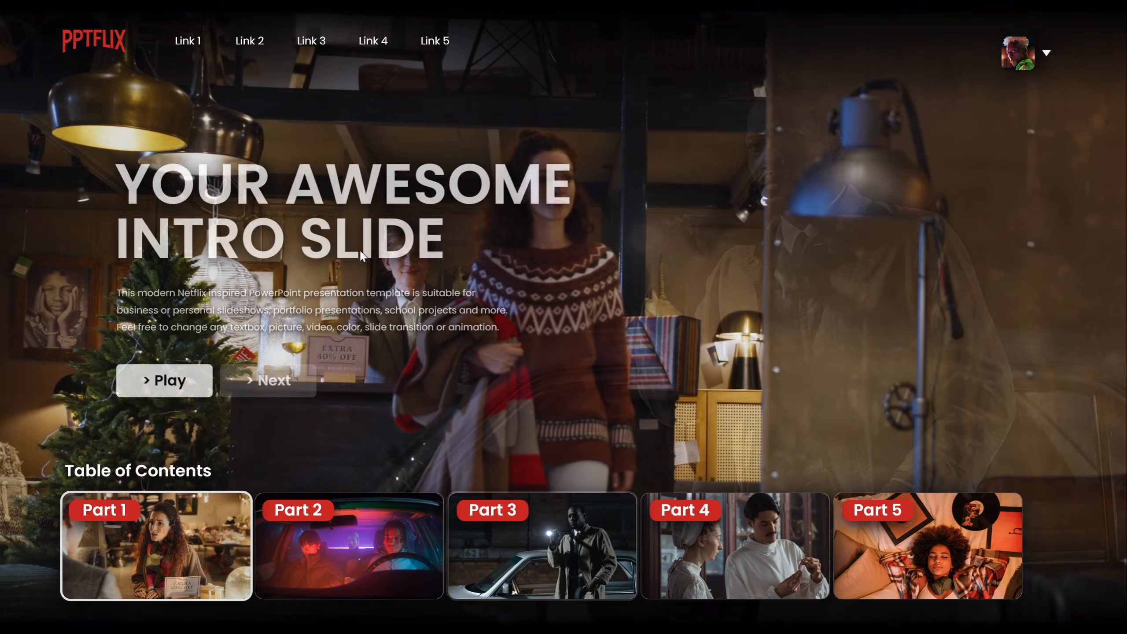
key(Escape)
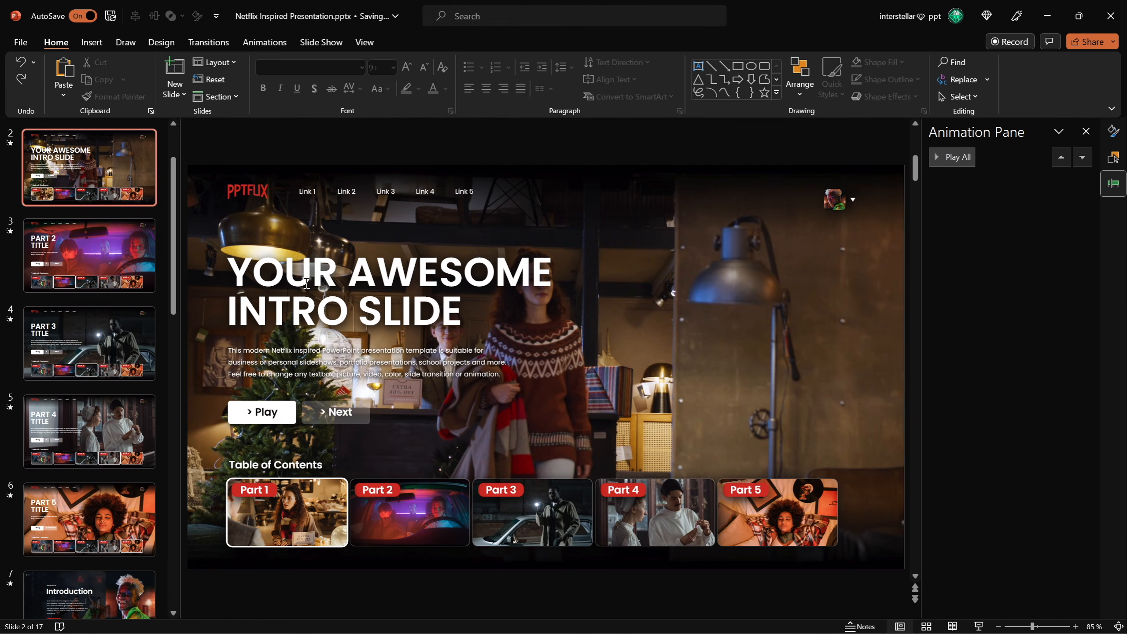
Select slides 2 to 6 and apply the Fly Through transition with the In effect option.
mouse_move(176, 205)
mouse_down()
mouse_move(177, 164)
mouse_move(175, 200)
mouse_up()
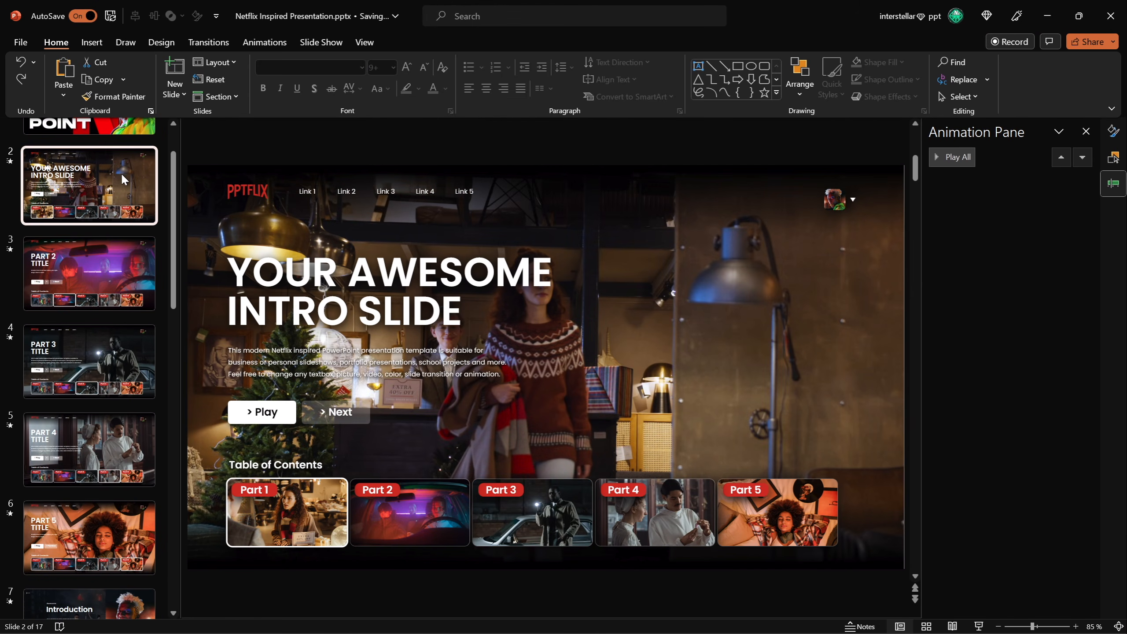
shift+click(112, 526)
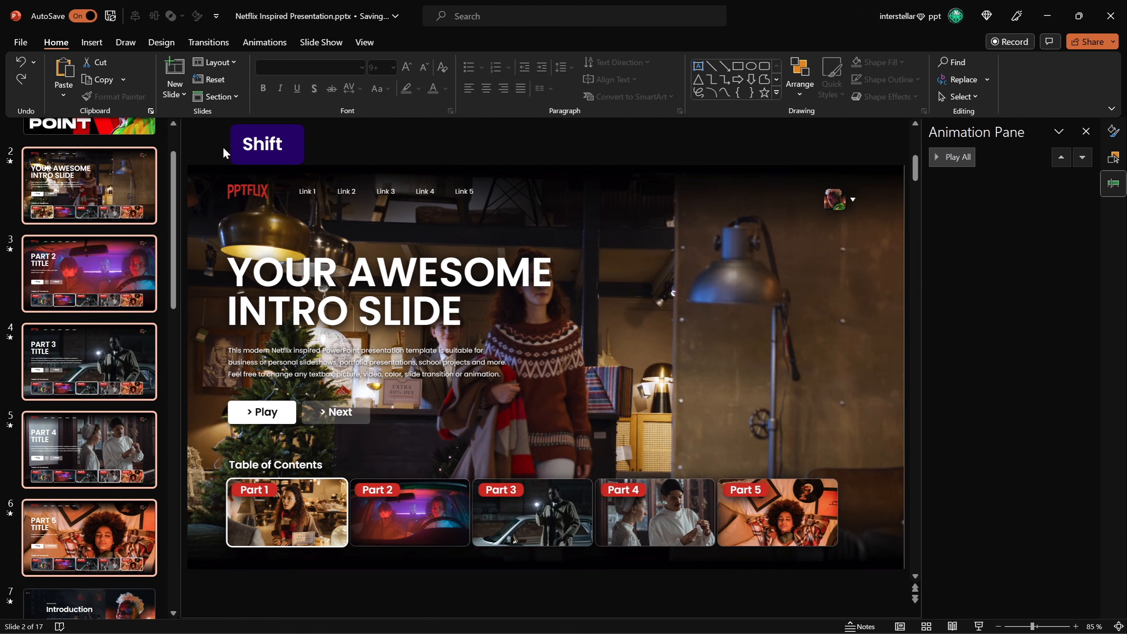
click(207, 46)
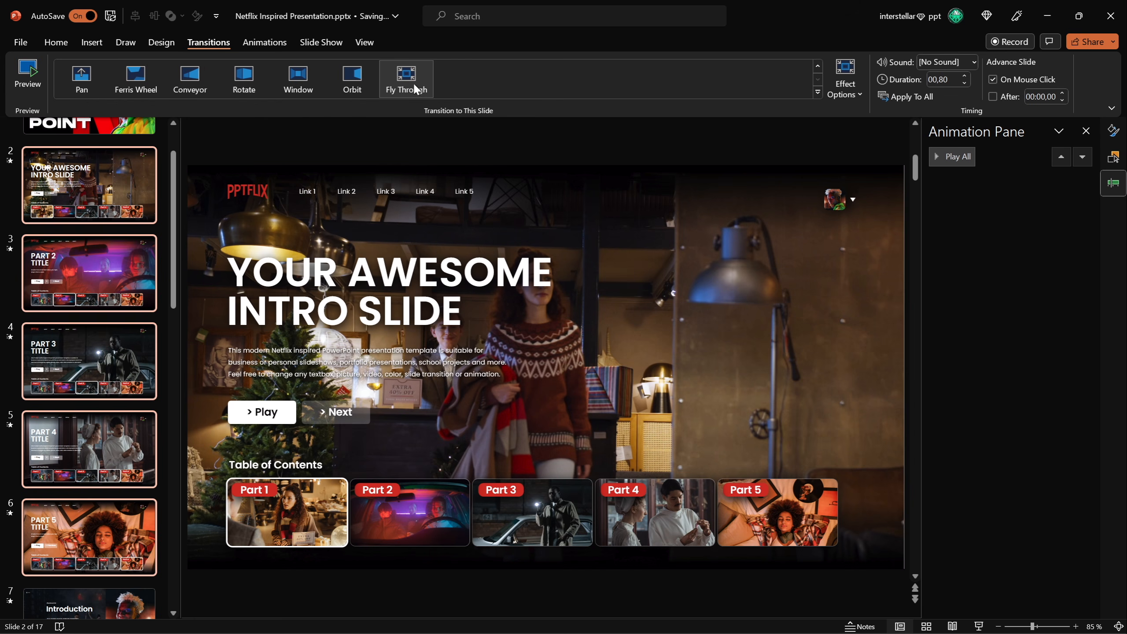
click(817, 92)
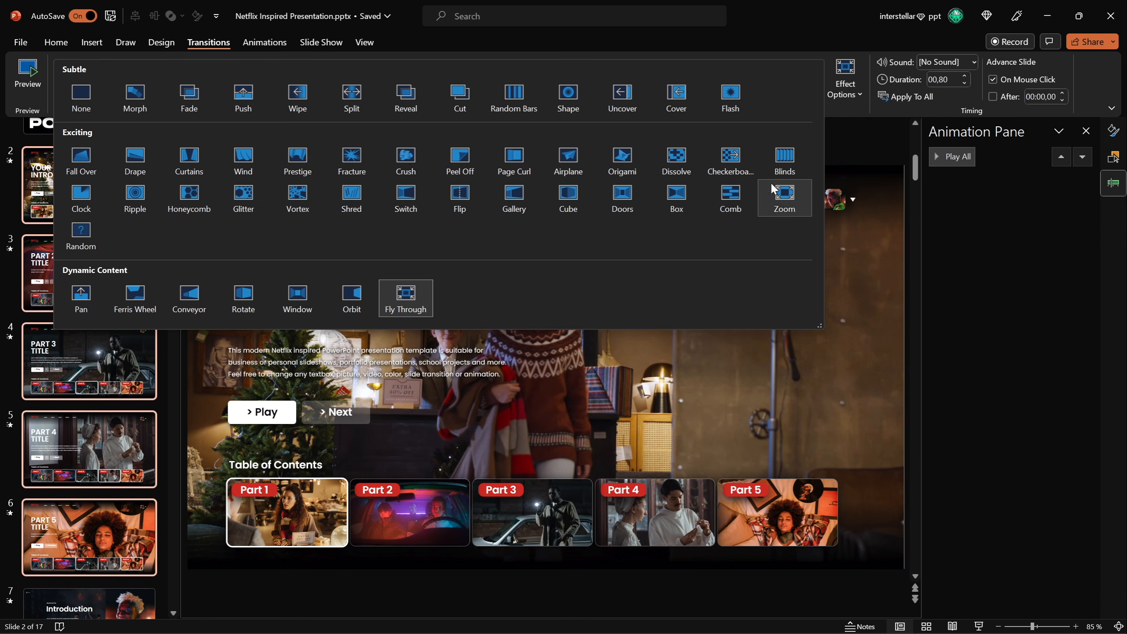
click(855, 97)
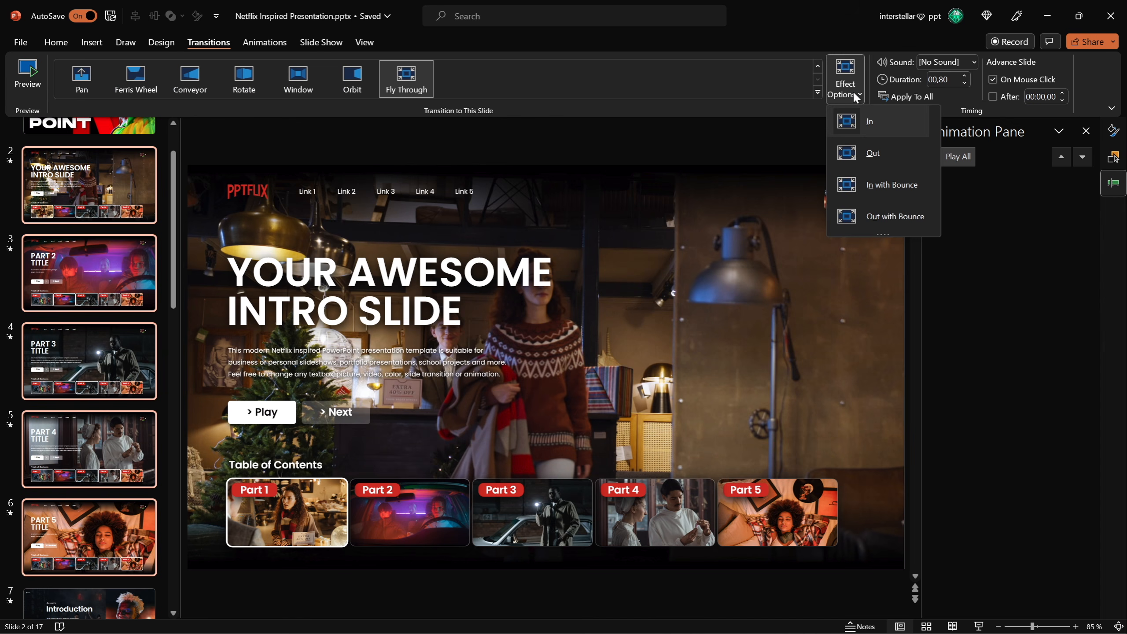
click(853, 121)
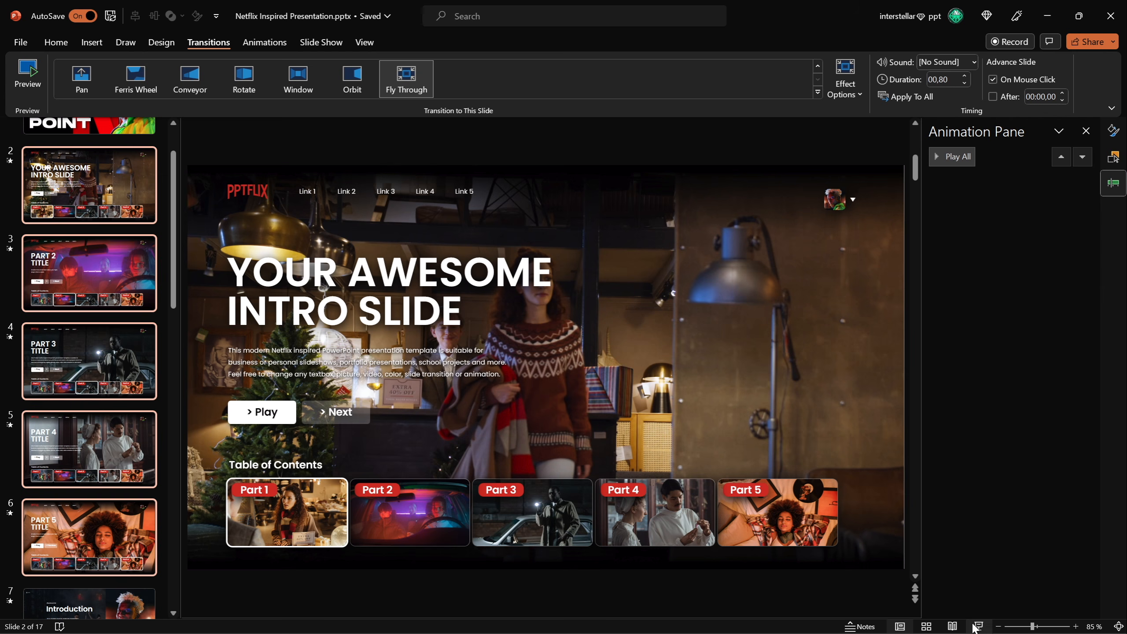
Play the slide show from the intro slide, then inspect the Play button and go to slide 7.
click(977, 627)
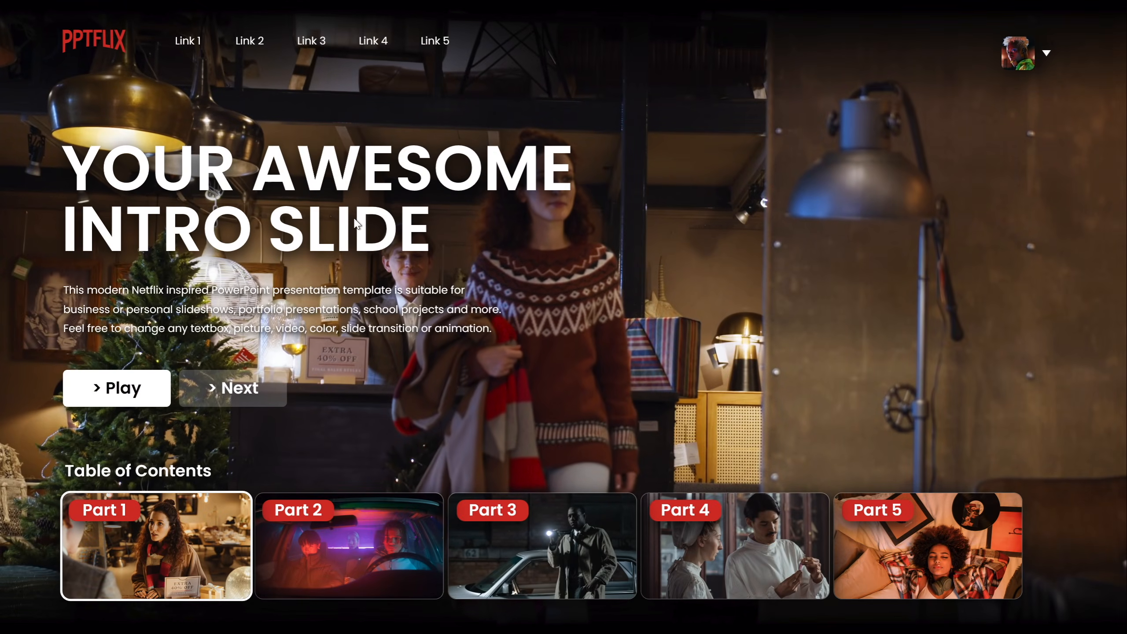
click(381, 559)
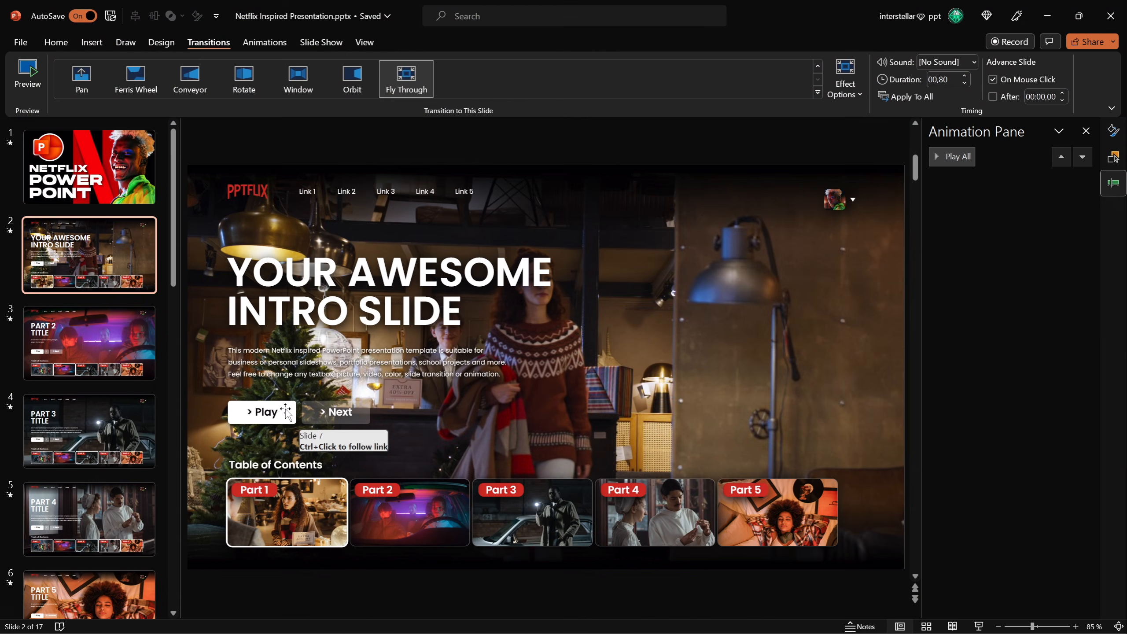
click(284, 411)
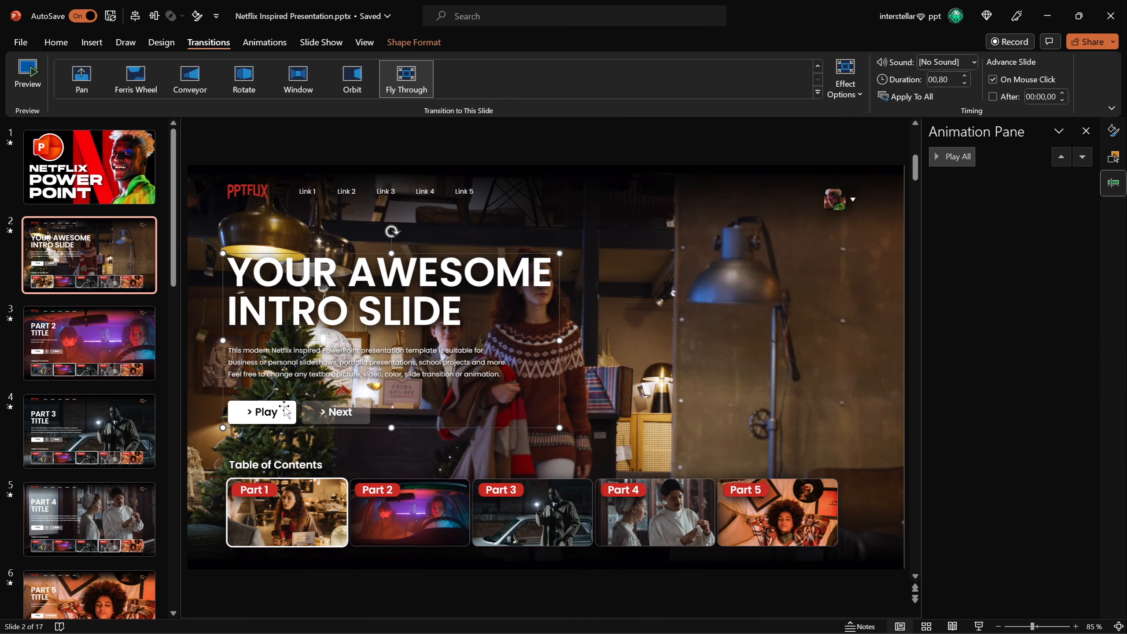
drag(174, 266, 194, 394)
click(142, 298)
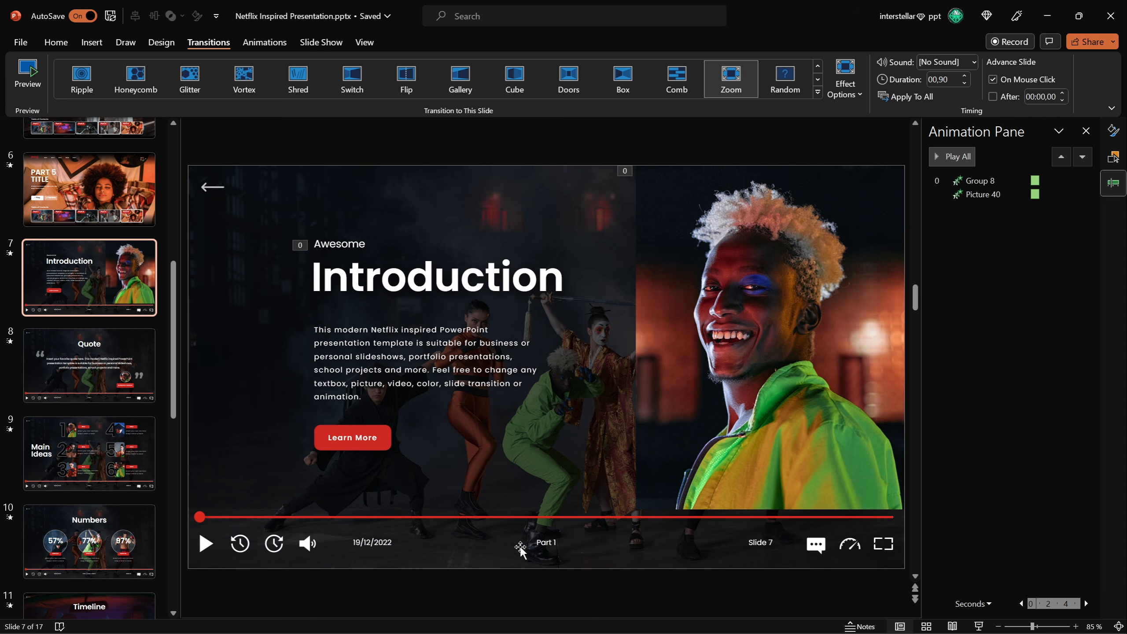
Inspect the Play button's hyperlink target on the intro slide and cancel the hyperlink dialog.
drag(175, 286, 182, 178)
click(126, 196)
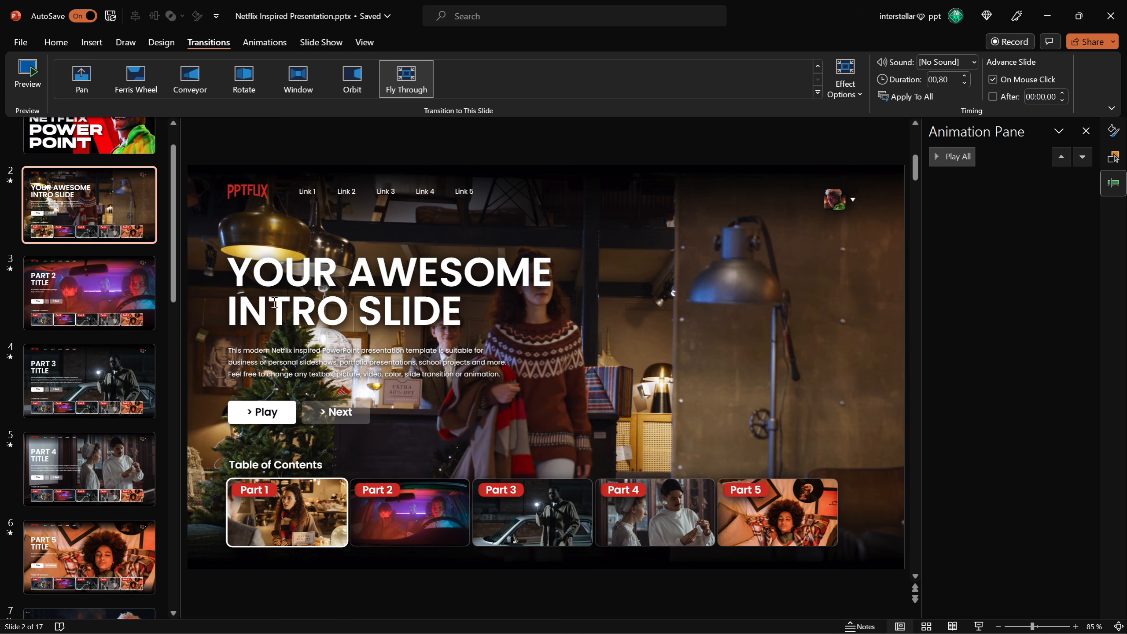
click(287, 405)
click(286, 405)
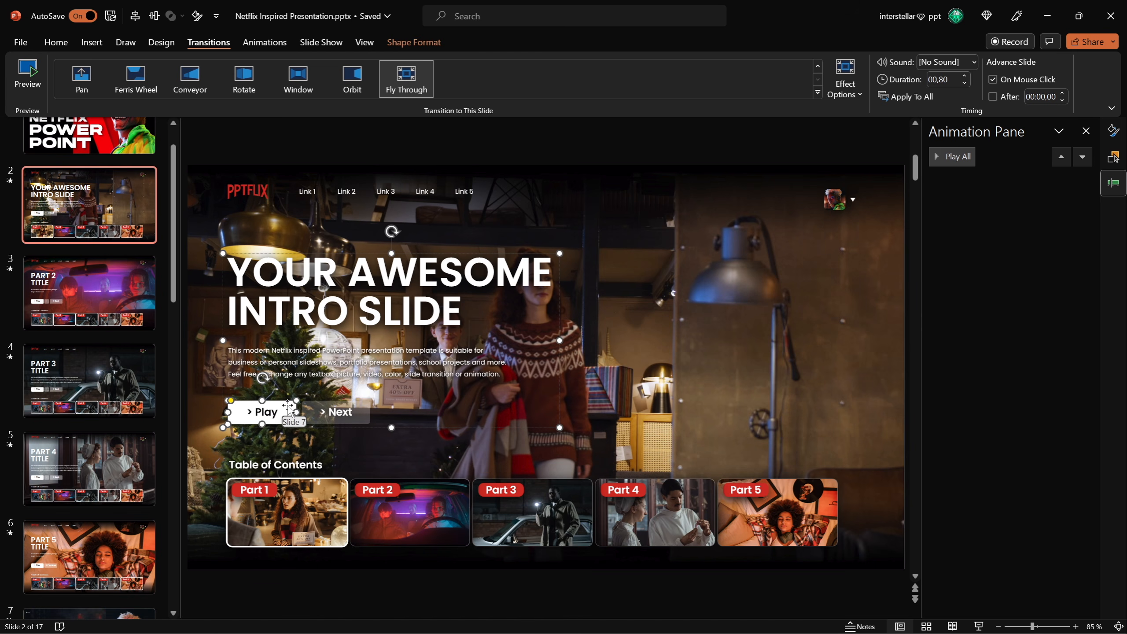
key(ctrl)
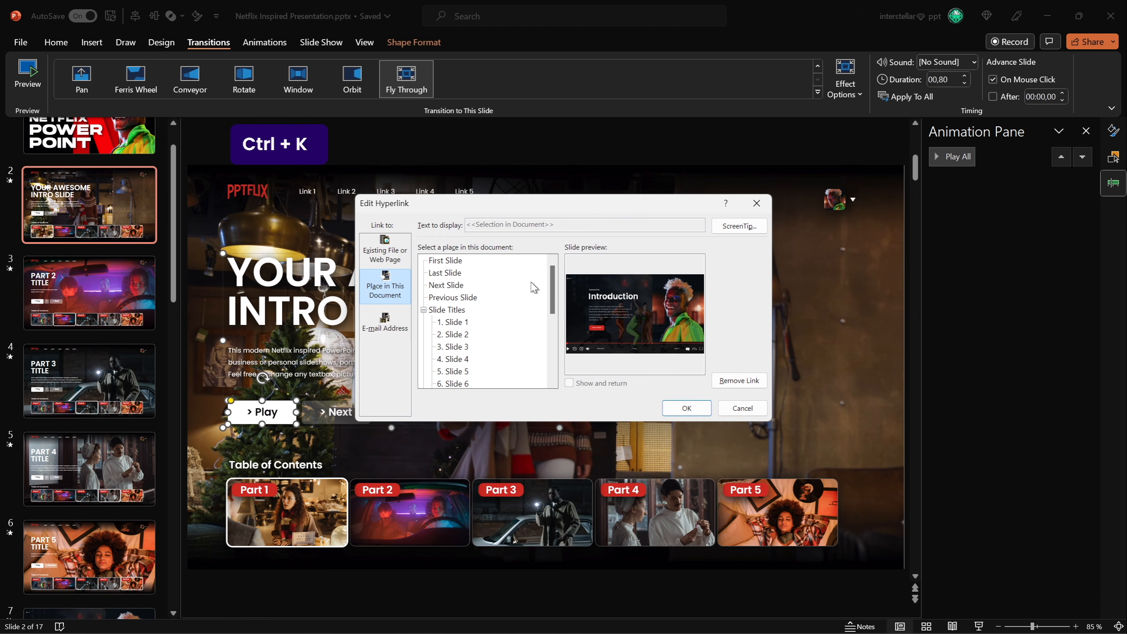
drag(554, 289, 554, 314)
click(455, 334)
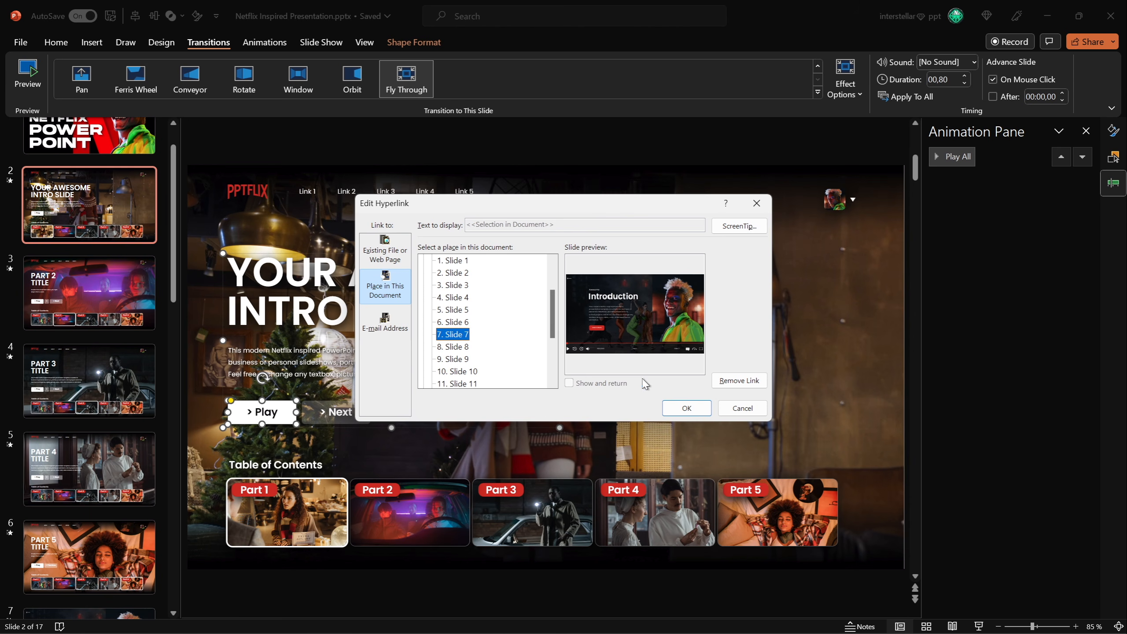
click(748, 413)
Play the slide show, follow the Play button to the Introduction slide, and exit.
drag(173, 265, 195, 238)
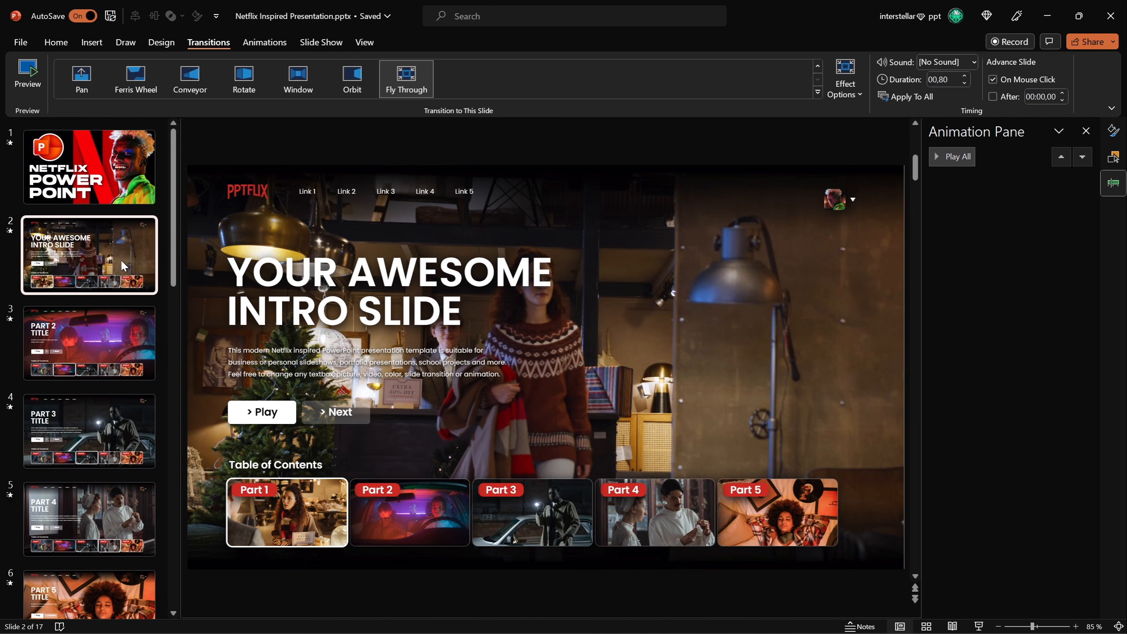
click(978, 626)
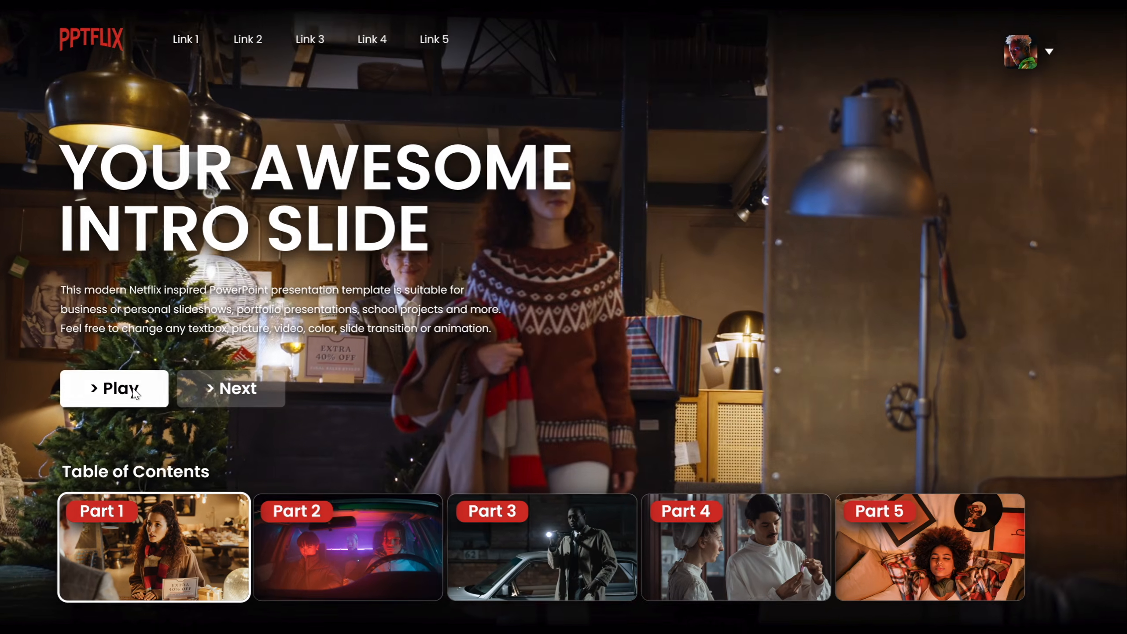
click(133, 391)
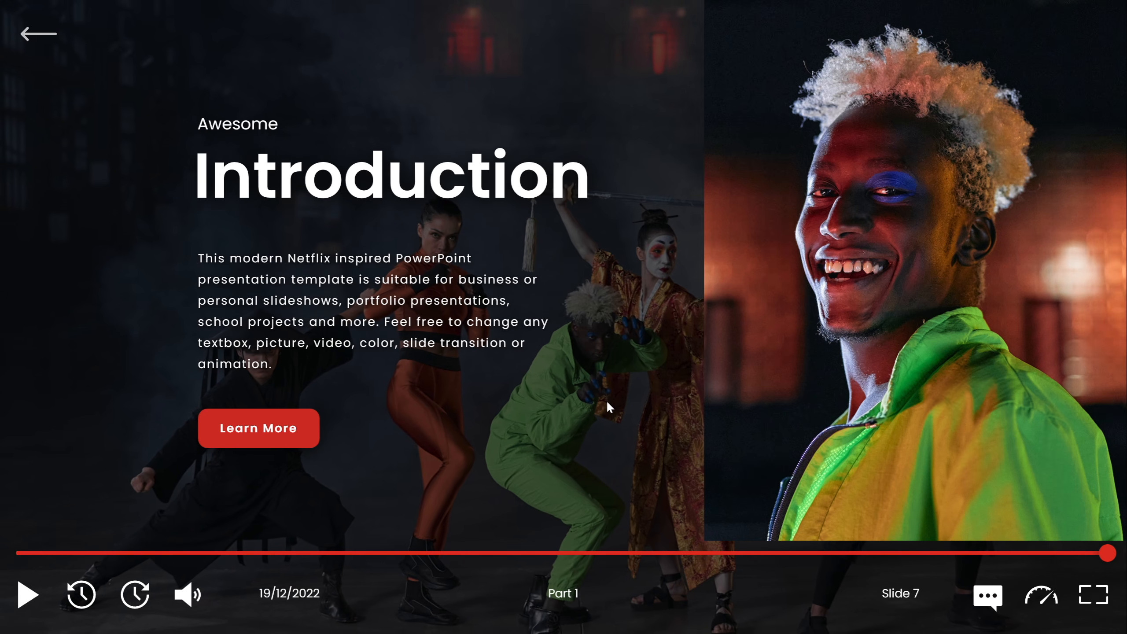
key(Escape)
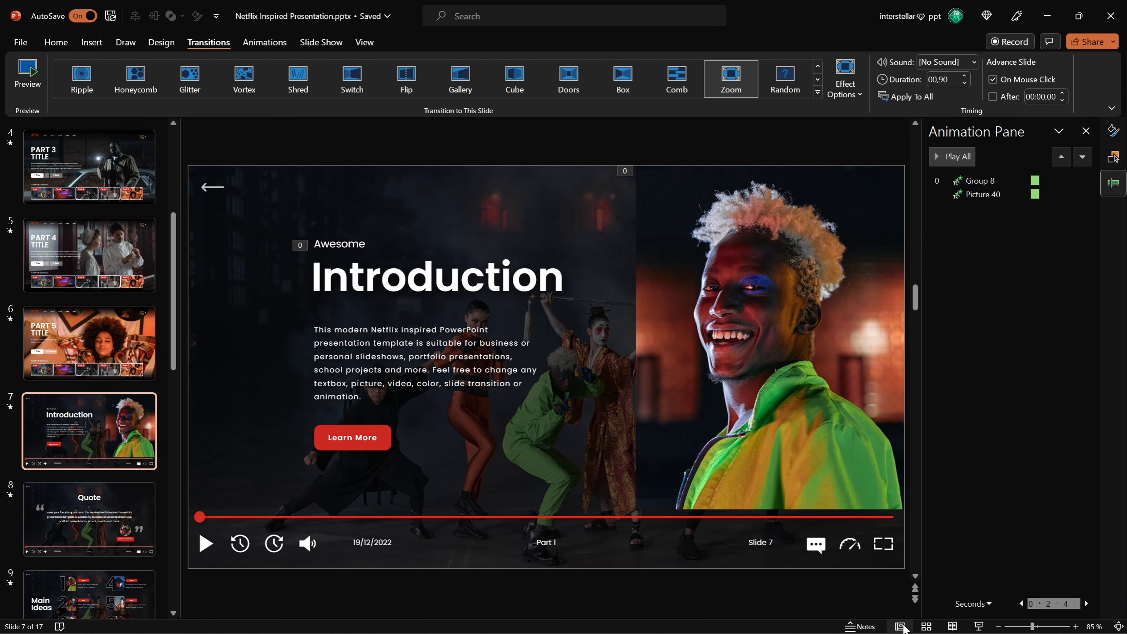
Open Slide Master view and show Picture Corrections for the video layout's background picture.
key(shift)
shift+click(900, 626)
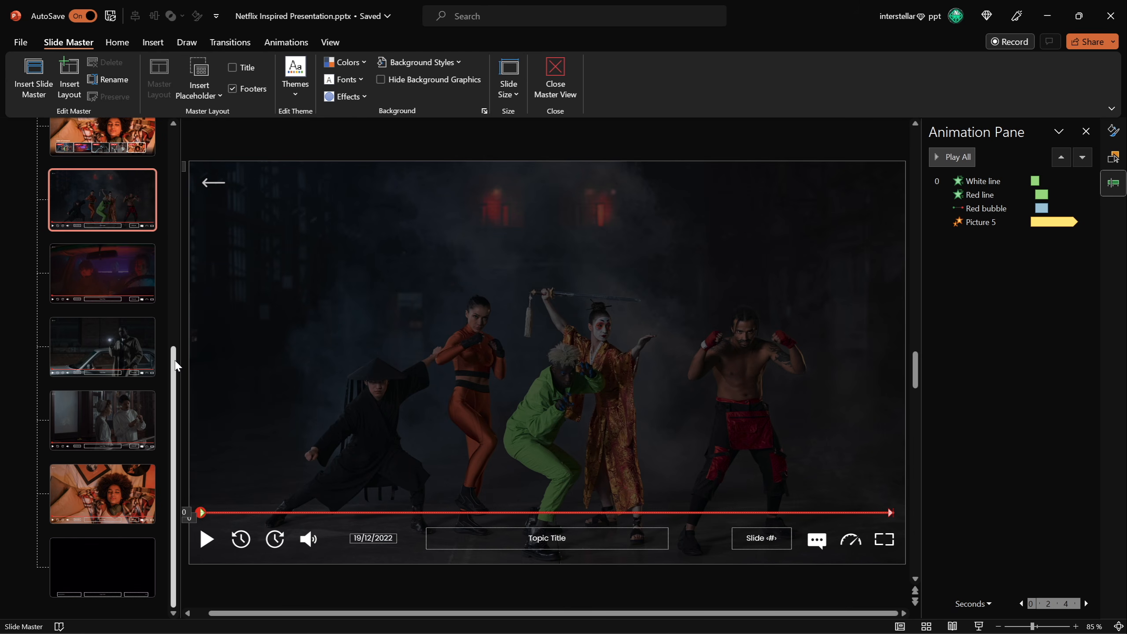
scroll(173, 366, up, 1)
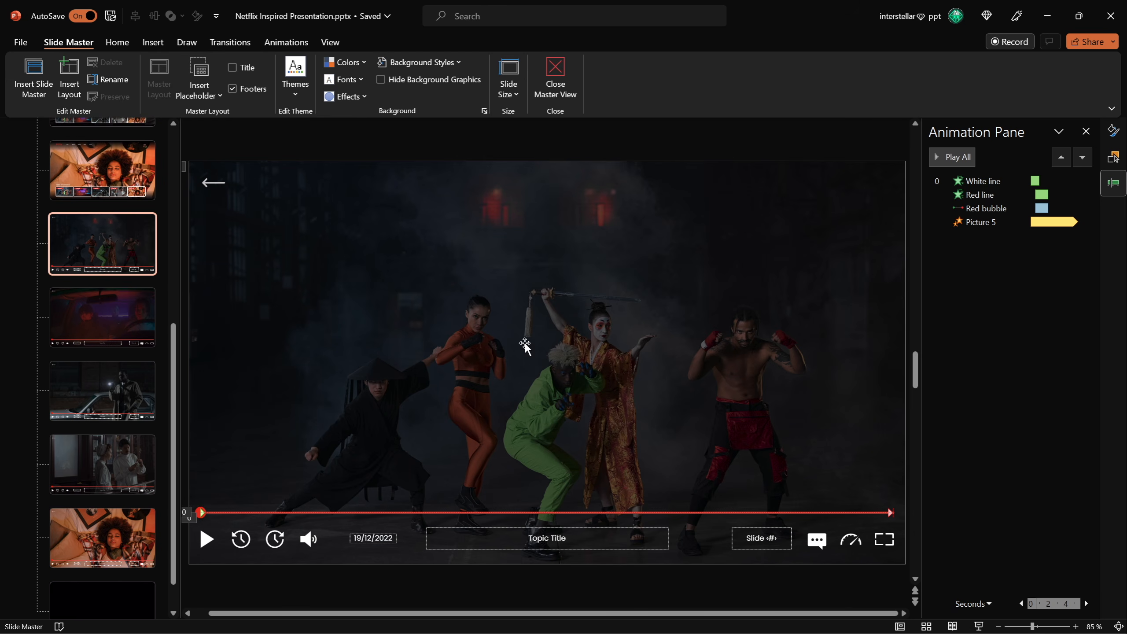
click(538, 349)
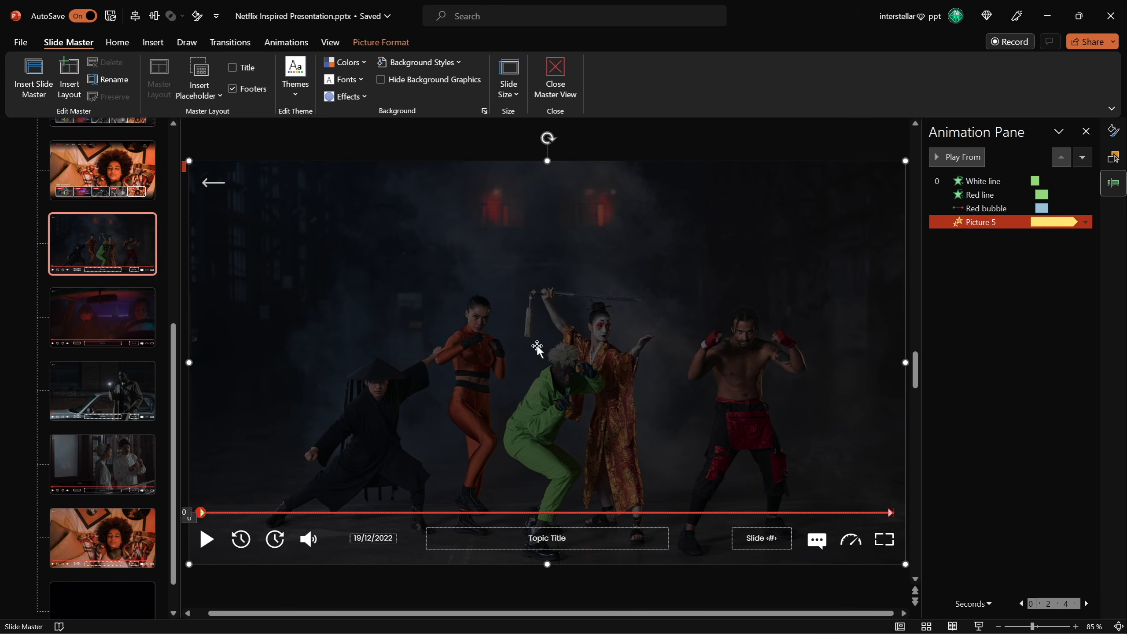
click(1114, 133)
click(1114, 133)
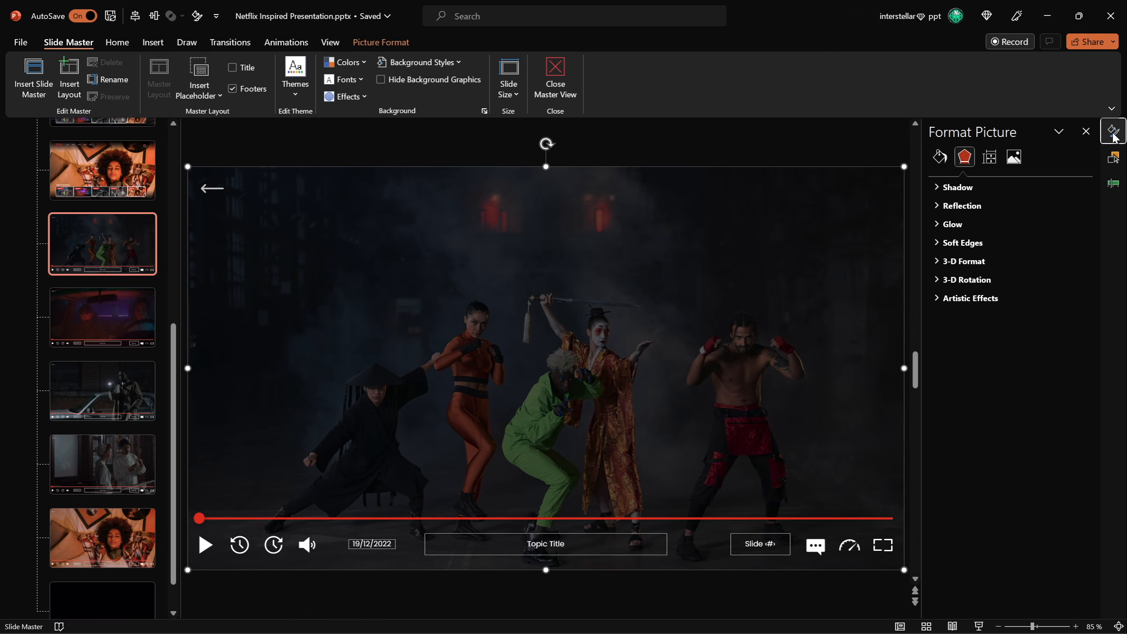
click(1015, 160)
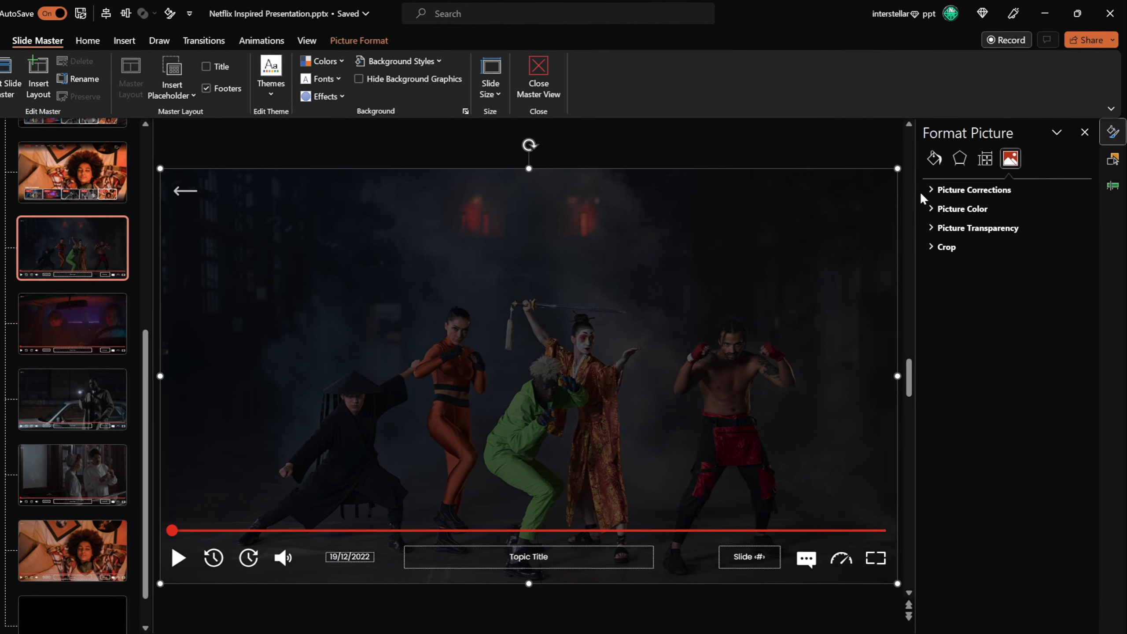
click(936, 185)
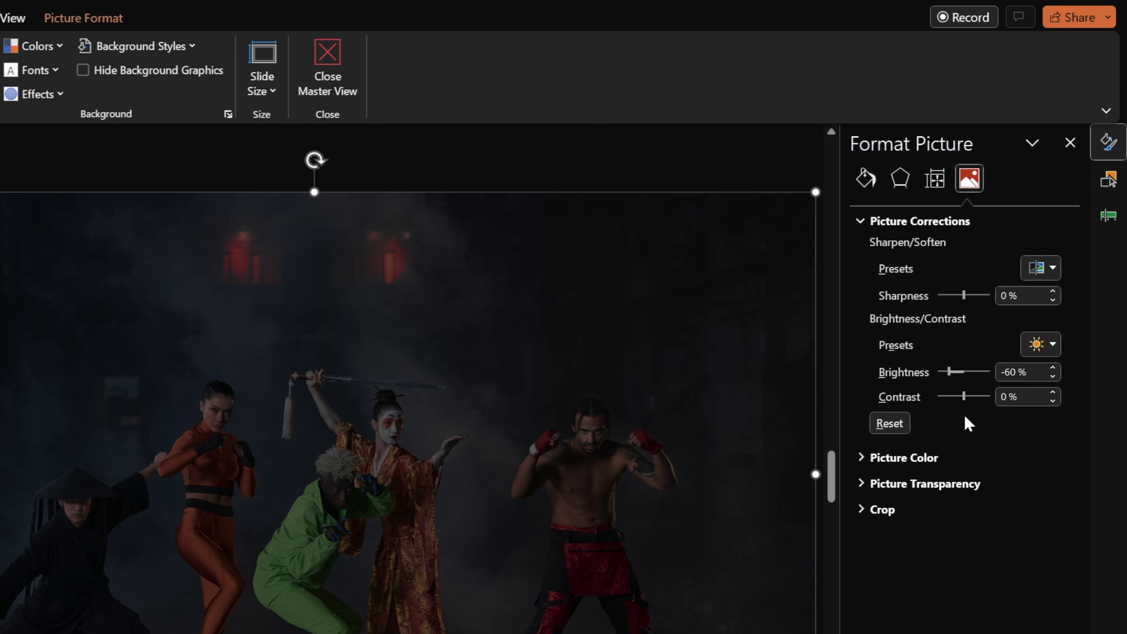
Try the background picture's brightness at 0%, then set it back to -60%.
click(954, 373)
drag(963, 375, 963, 375)
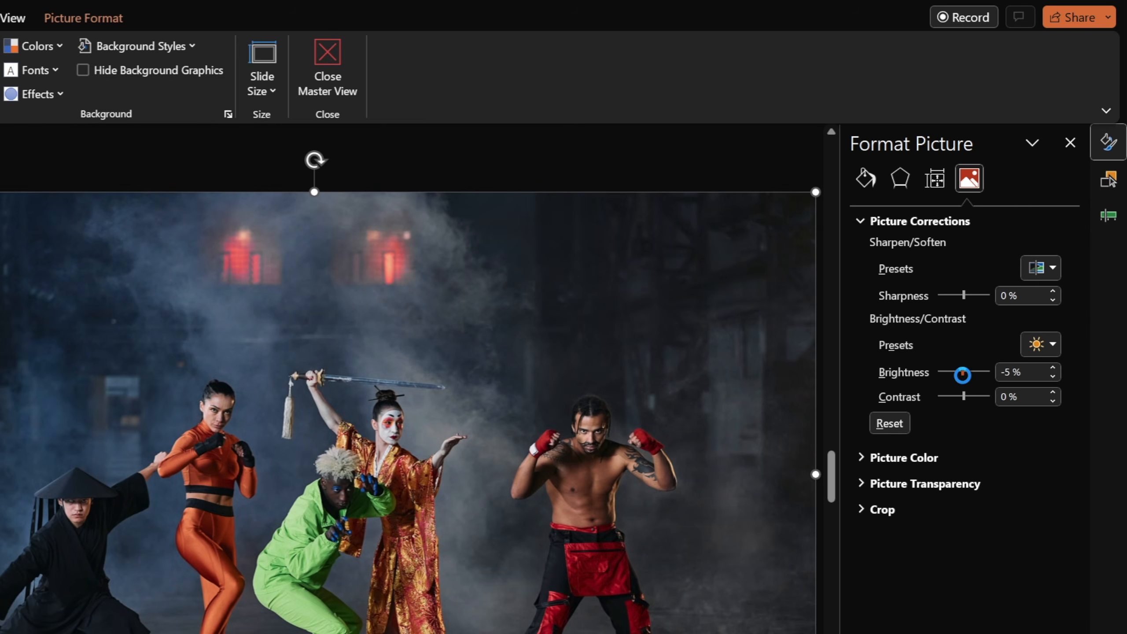
text(0)
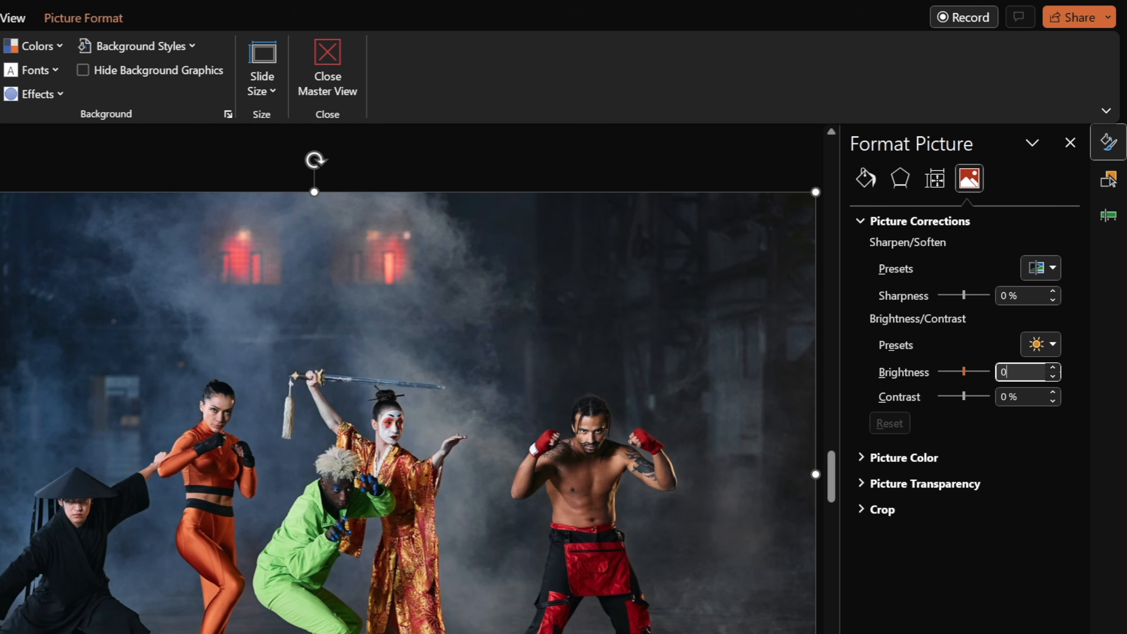
key(Tab)
text(-60)
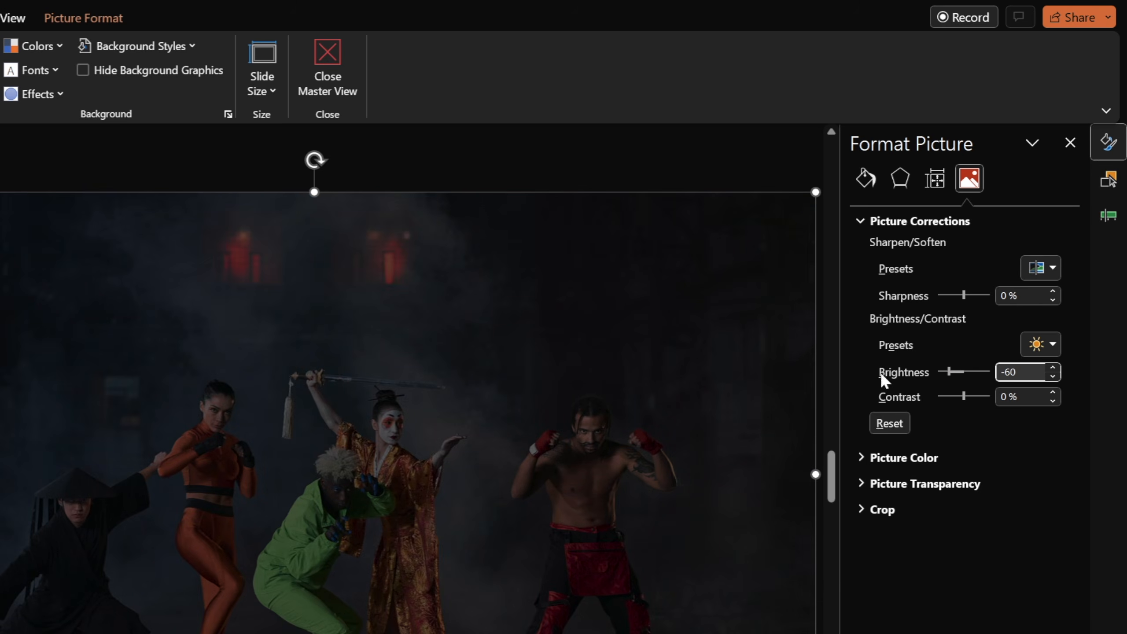
Replace the layout's background picture with pexels-cottonbro-studio-6129577.jpg from Downloads.
click(543, 168)
click(366, 347)
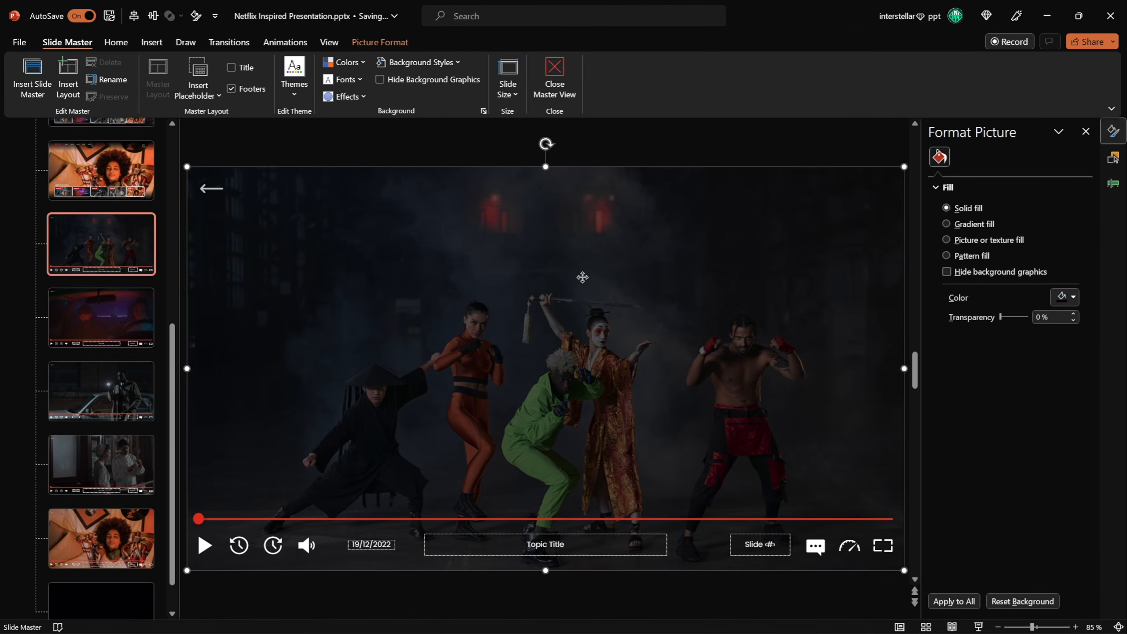
right_click(583, 277)
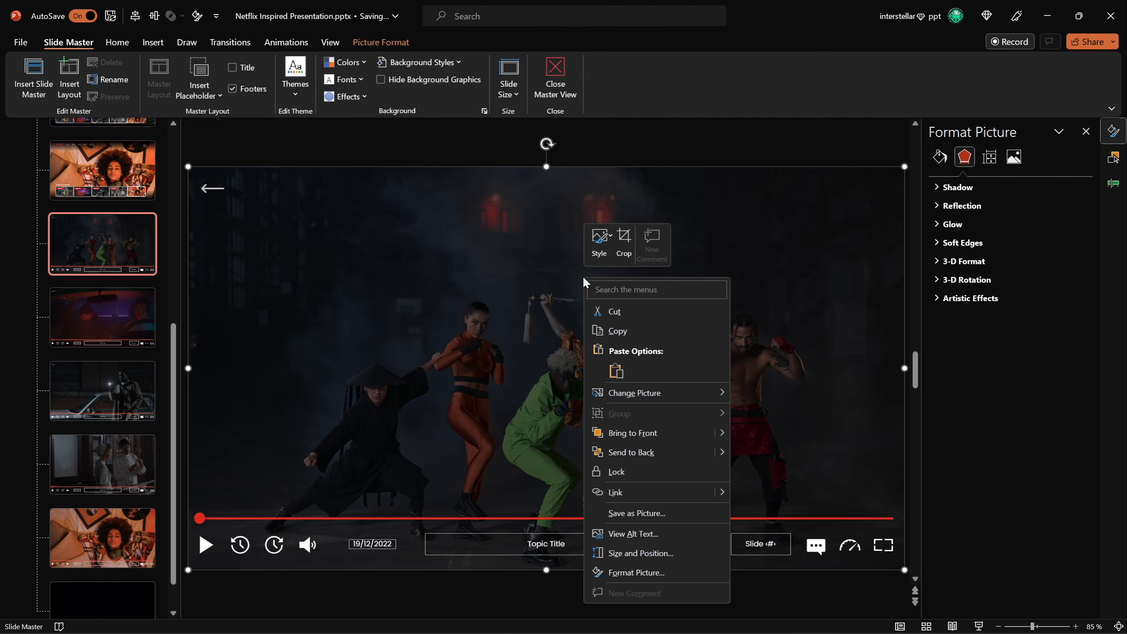
mouse_move(664, 394)
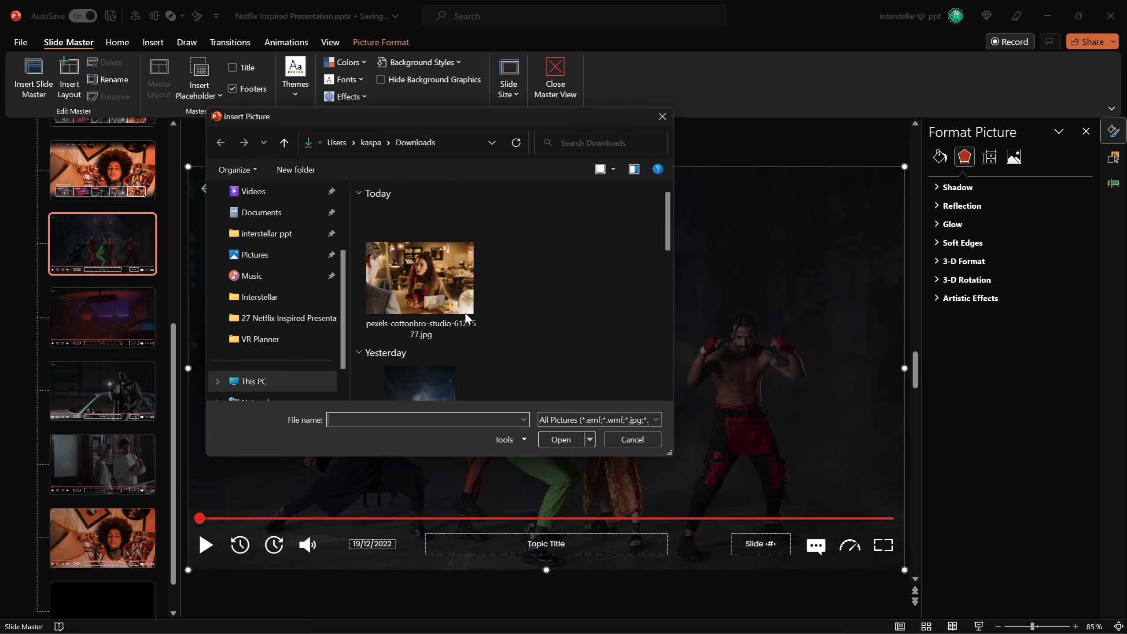
click(419, 275)
click(566, 437)
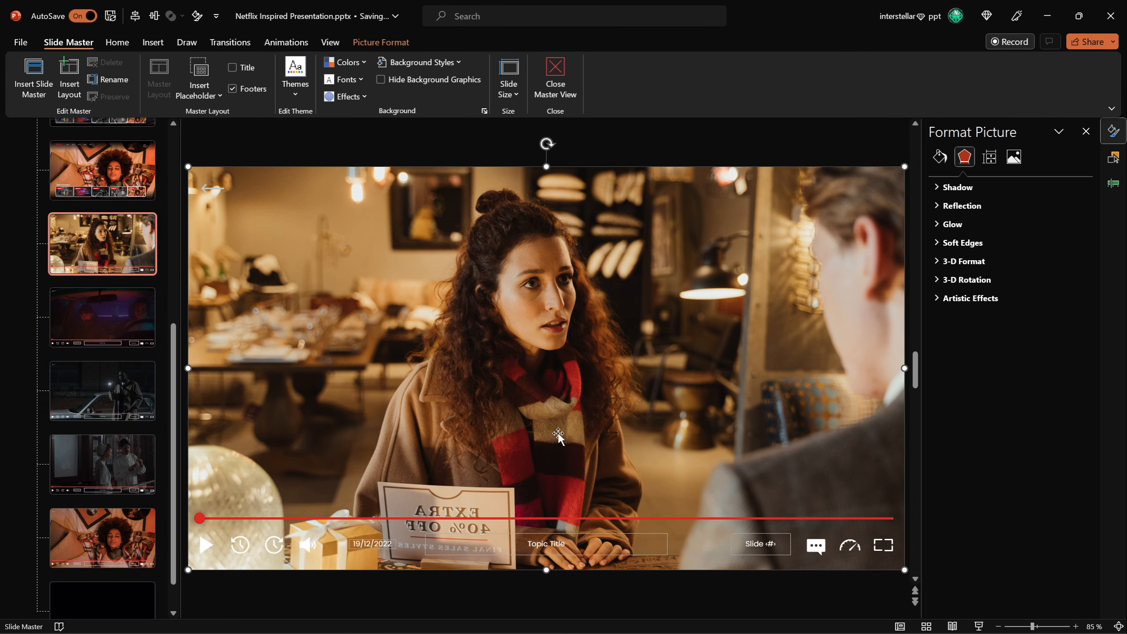
Set the new background picture's brightness to -60%.
click(1014, 156)
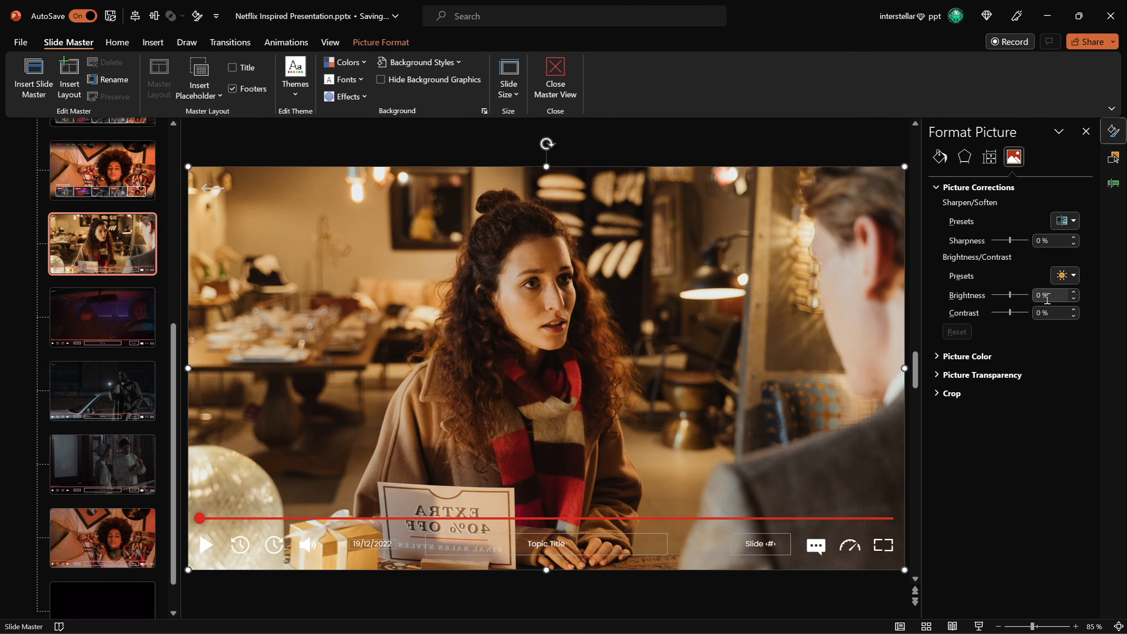
text(-60)
key(Tab)
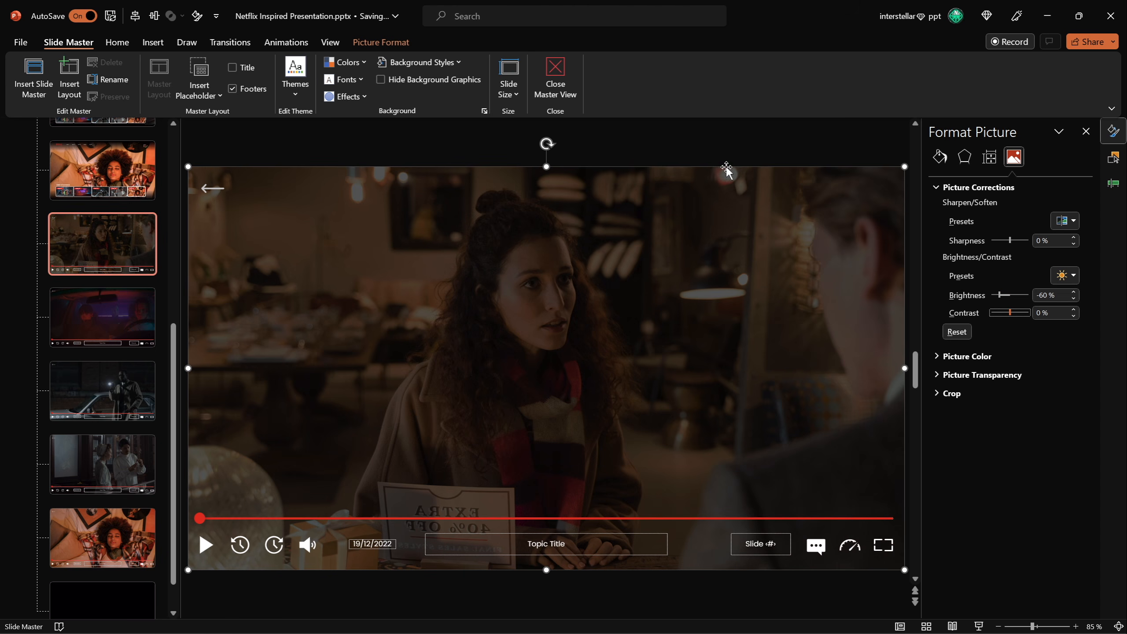
Preview slide 7 in the slide show, then return to Slide Master view.
key(Escape)
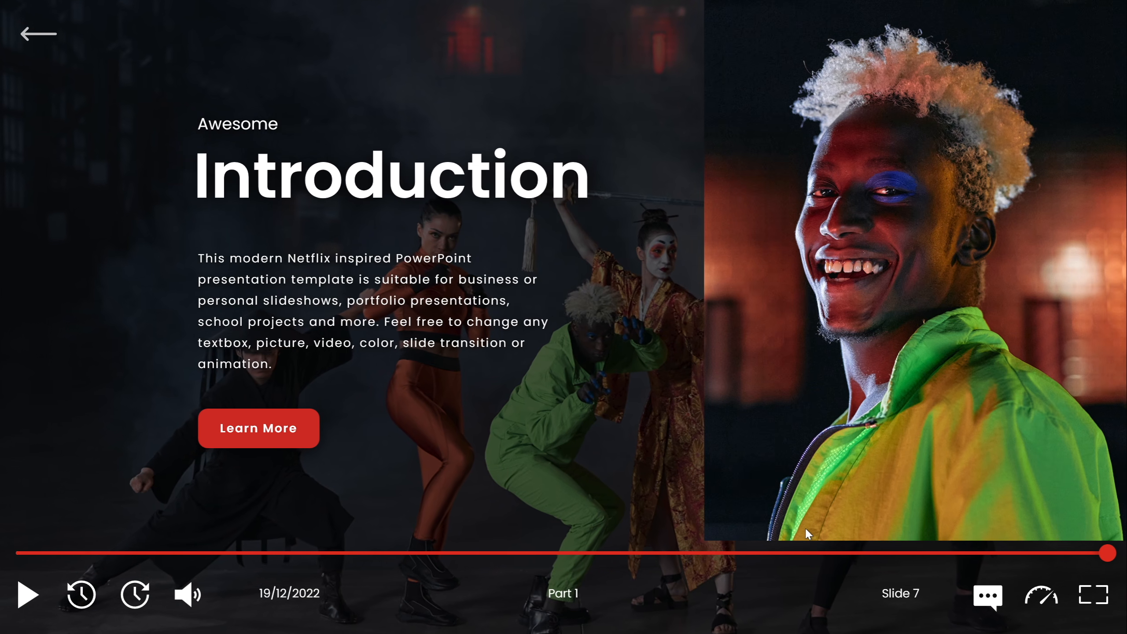
key(Escape)
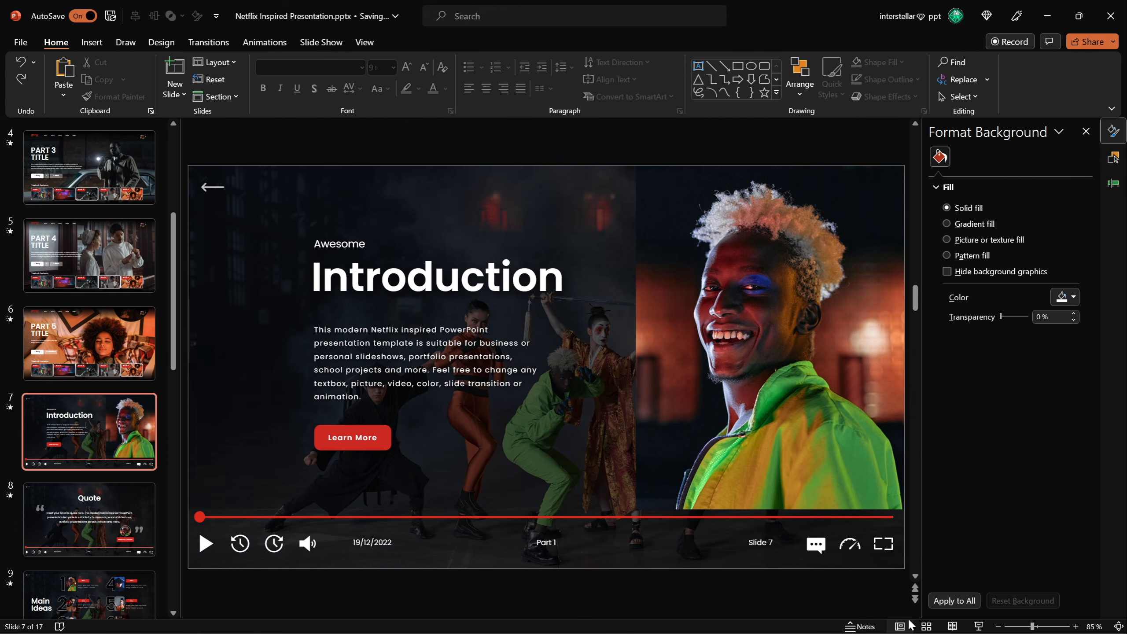
shift+click(900, 626)
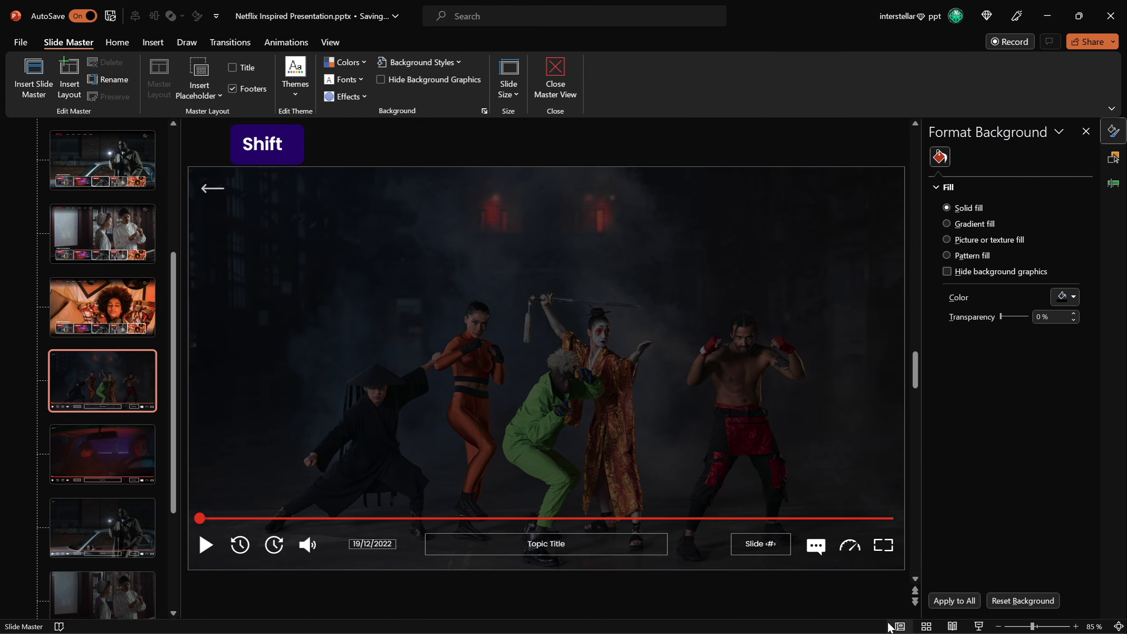
drag(486, 519, 520, 411)
drag(534, 513, 556, 459)
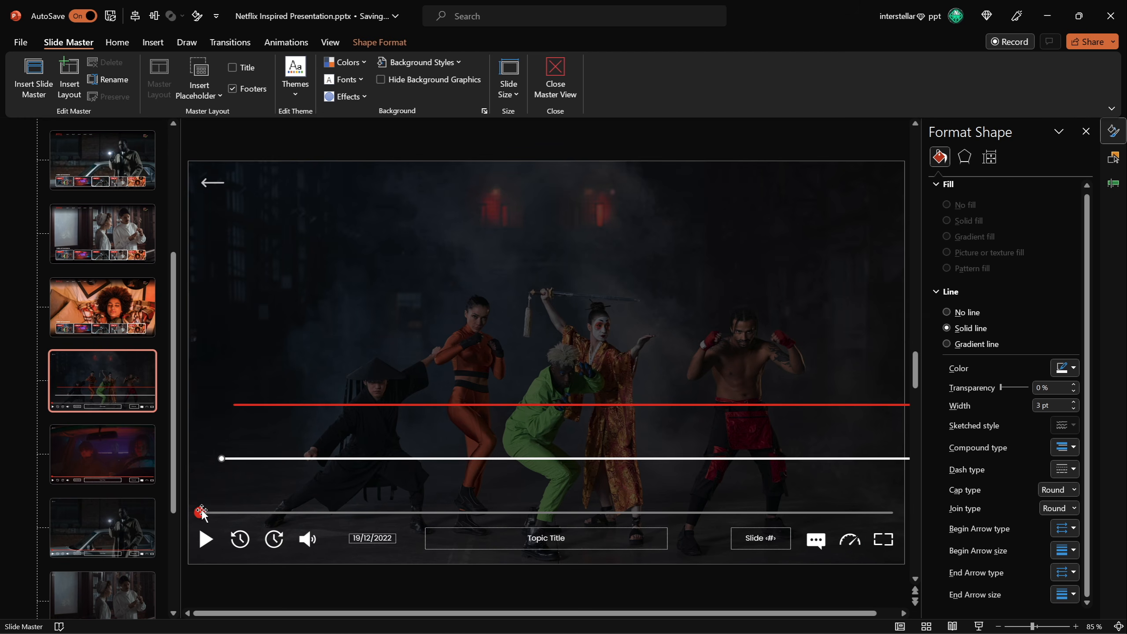
click(200, 513)
drag(277, 453, 536, 249)
key(ctrl+z)
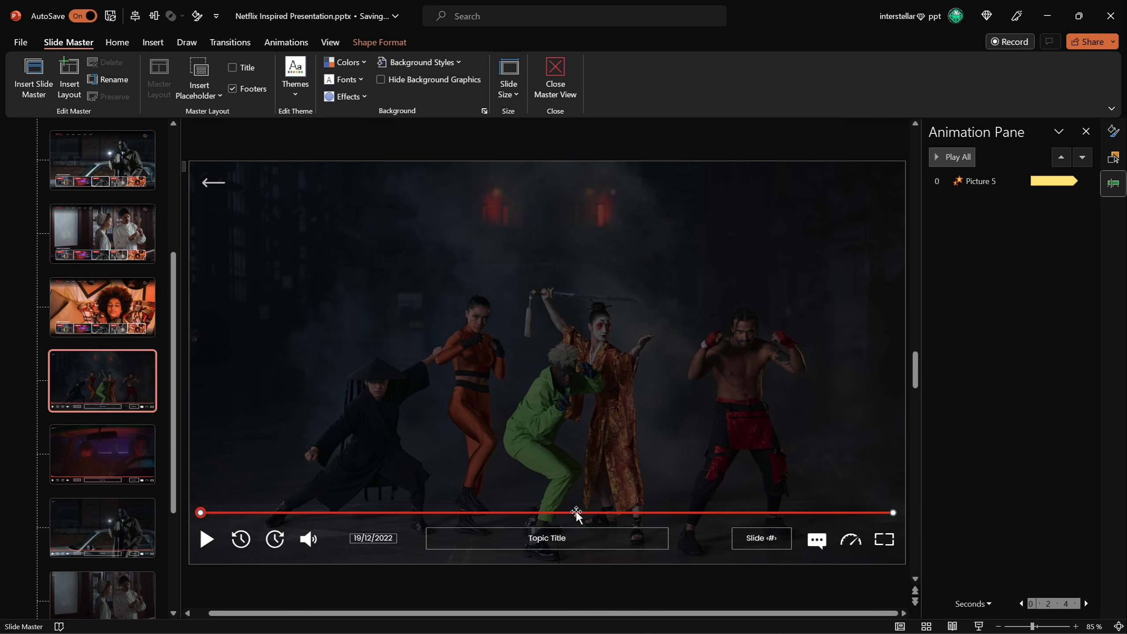
Lift the red progress line off the bar and give the white progress line a Wipe entrance from the left.
drag(589, 514, 590, 412)
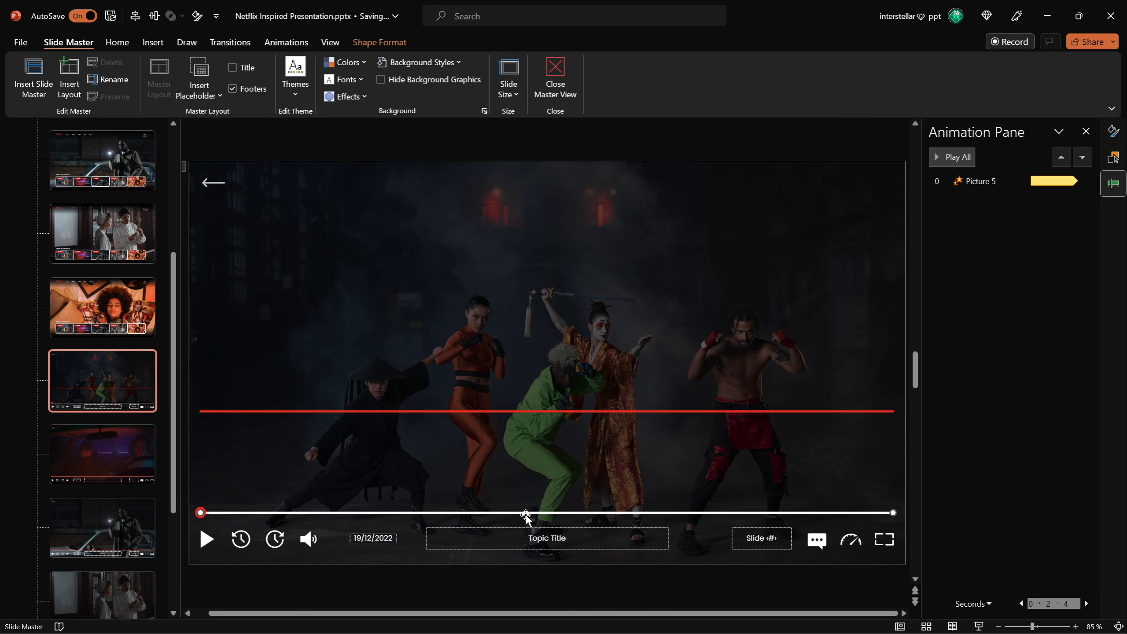
click(286, 43)
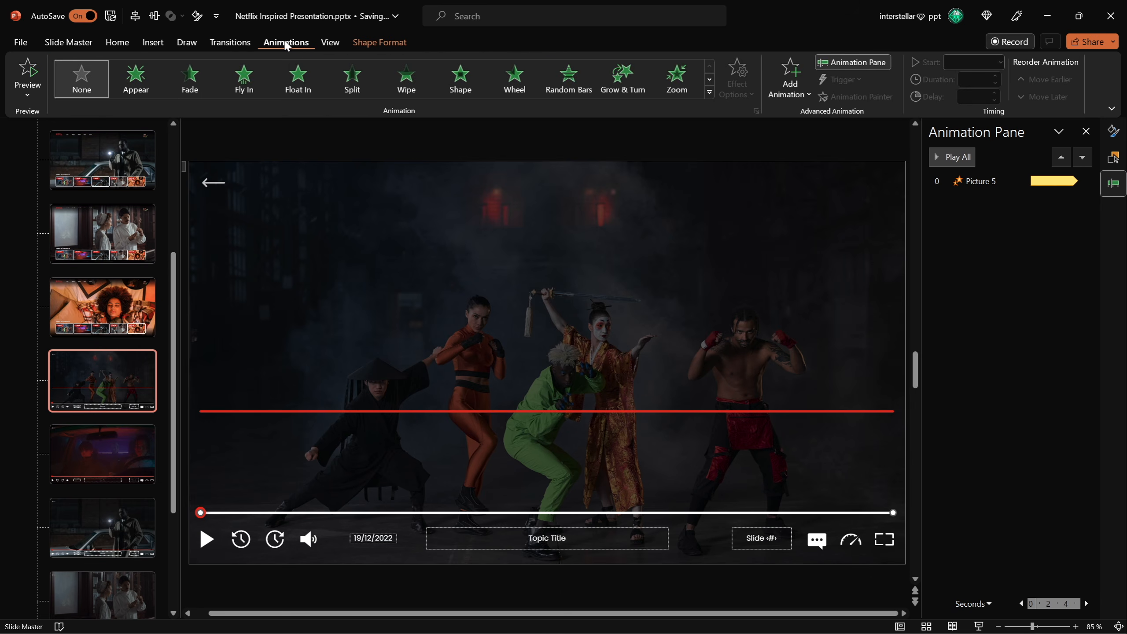
click(405, 83)
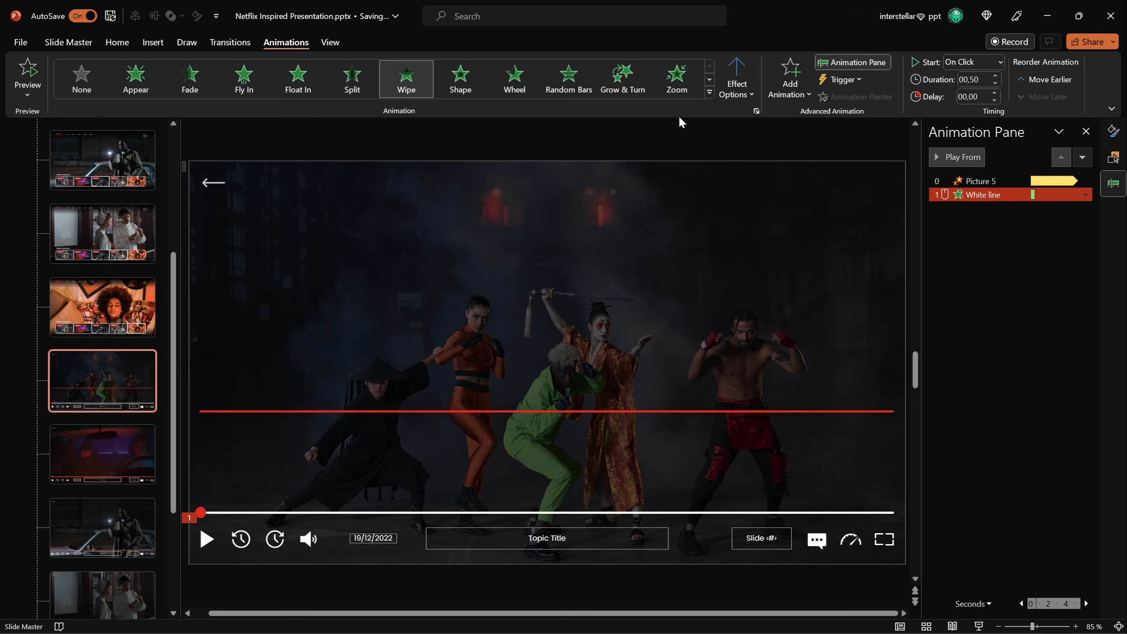
click(738, 85)
click(776, 173)
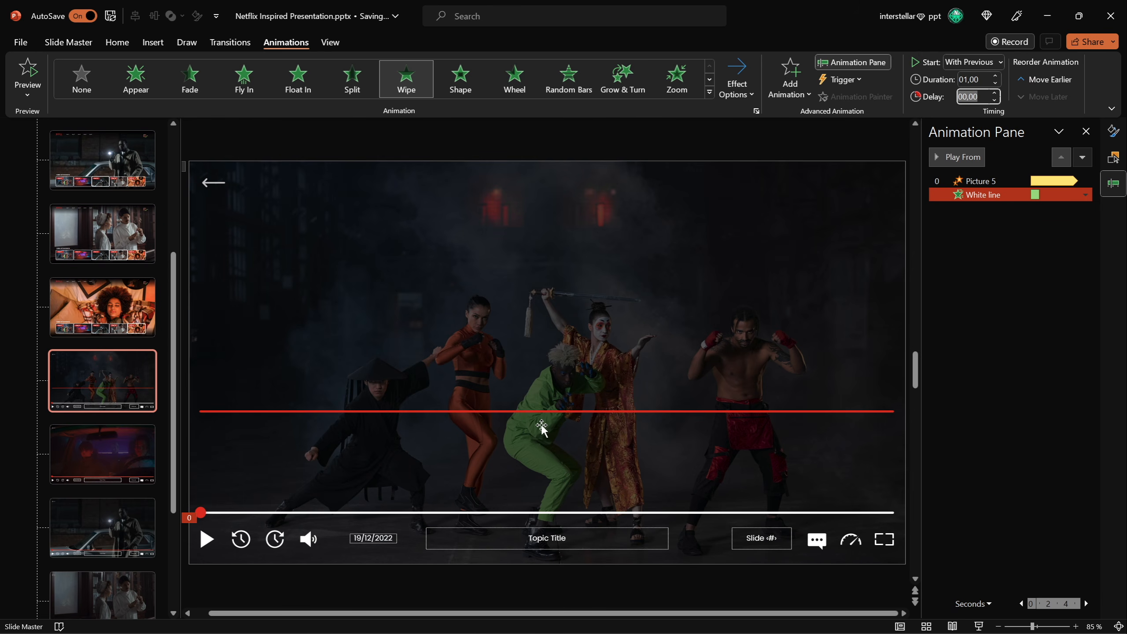
Copy the white line's Wipe animation onto the red line with the Animation Painter.
click(980, 347)
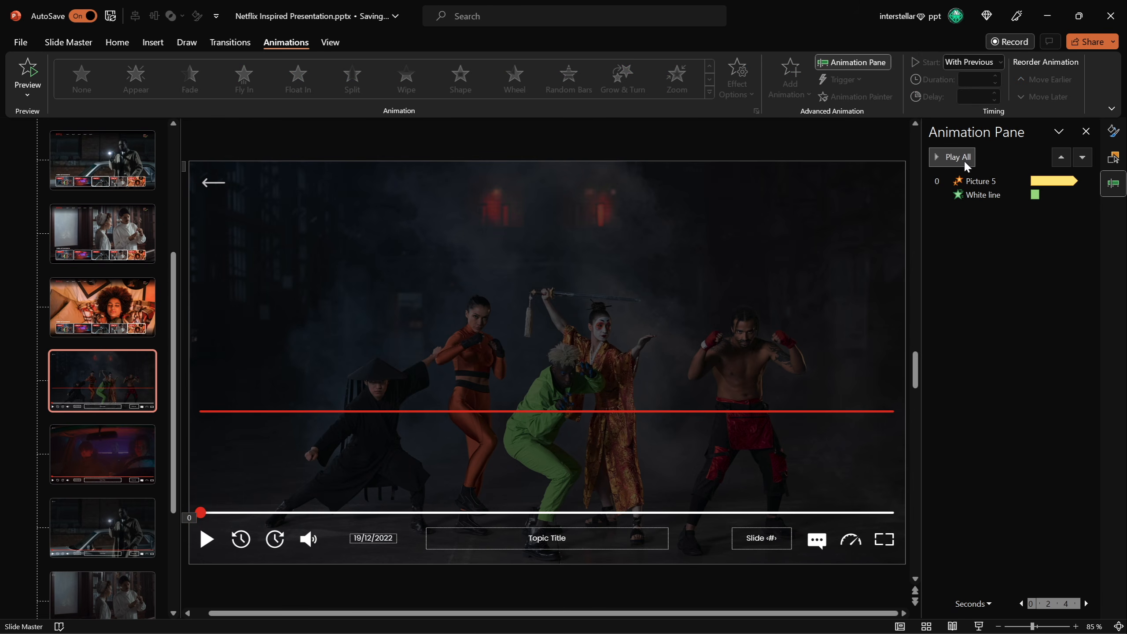
click(977, 192)
click(959, 157)
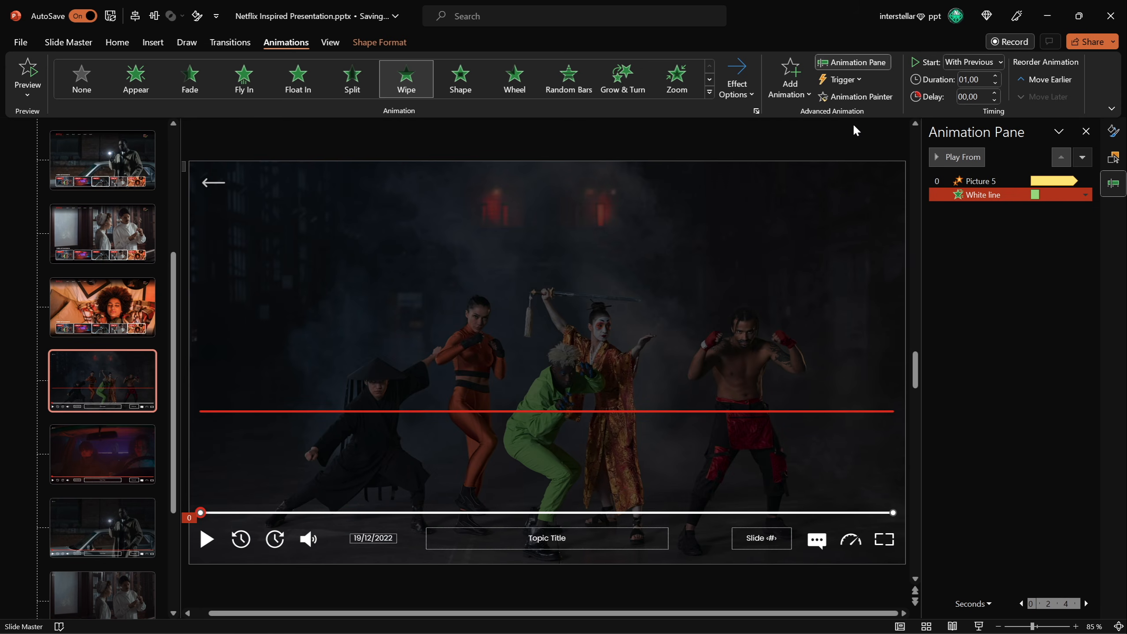
click(573, 412)
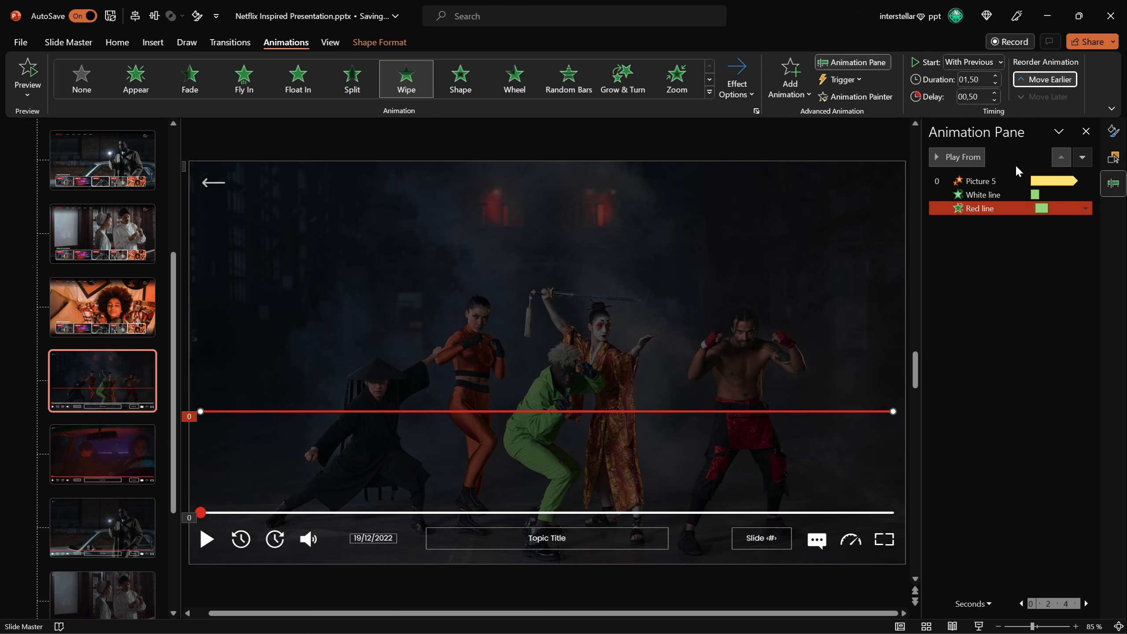
Preview the progress-line animations from the Animation Pane.
right_click(977, 208)
click(983, 195)
click(961, 158)
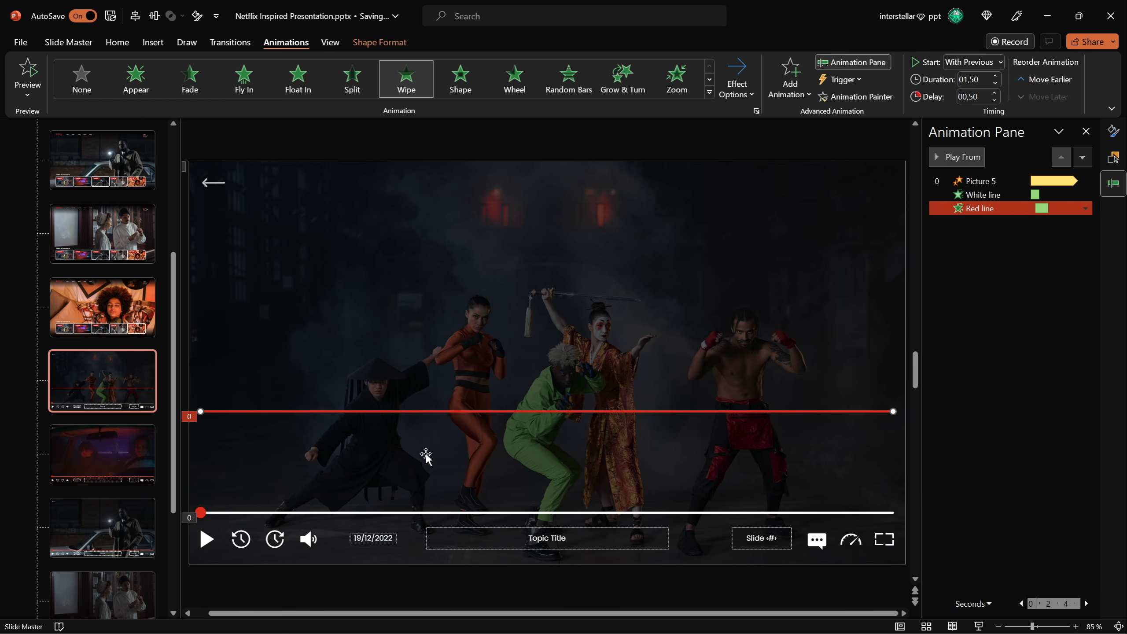
Select both progress lines and align them along their bottom edges.
shift+click(390, 513)
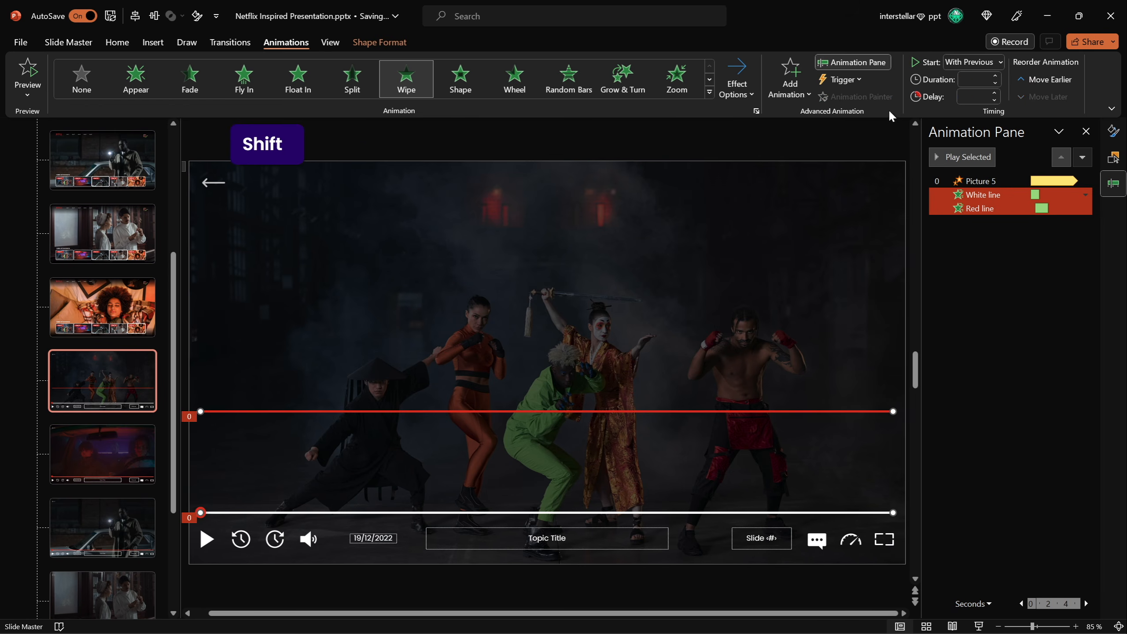
click(396, 46)
click(910, 62)
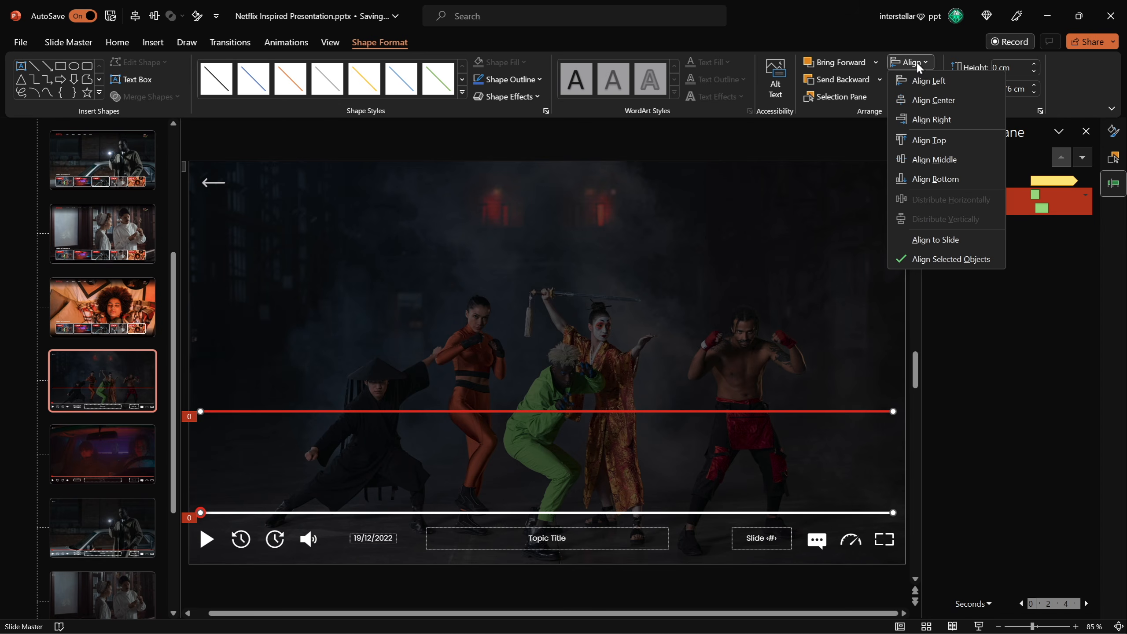
click(950, 181)
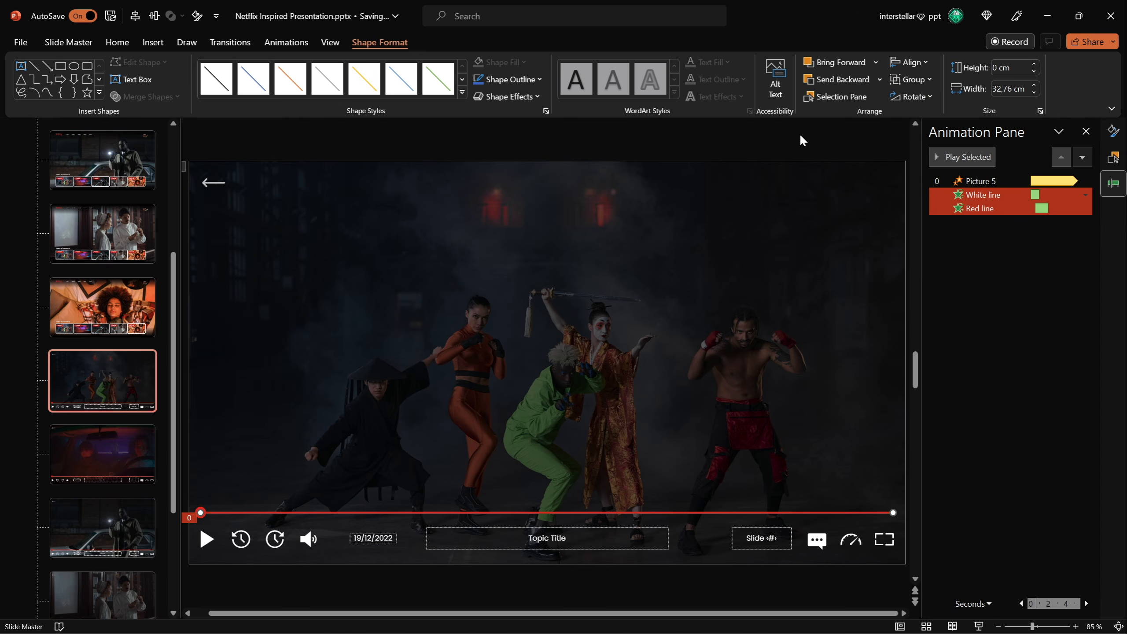
Preview the white and red line animations again from the Animation Pane.
click(968, 254)
click(983, 198)
click(973, 159)
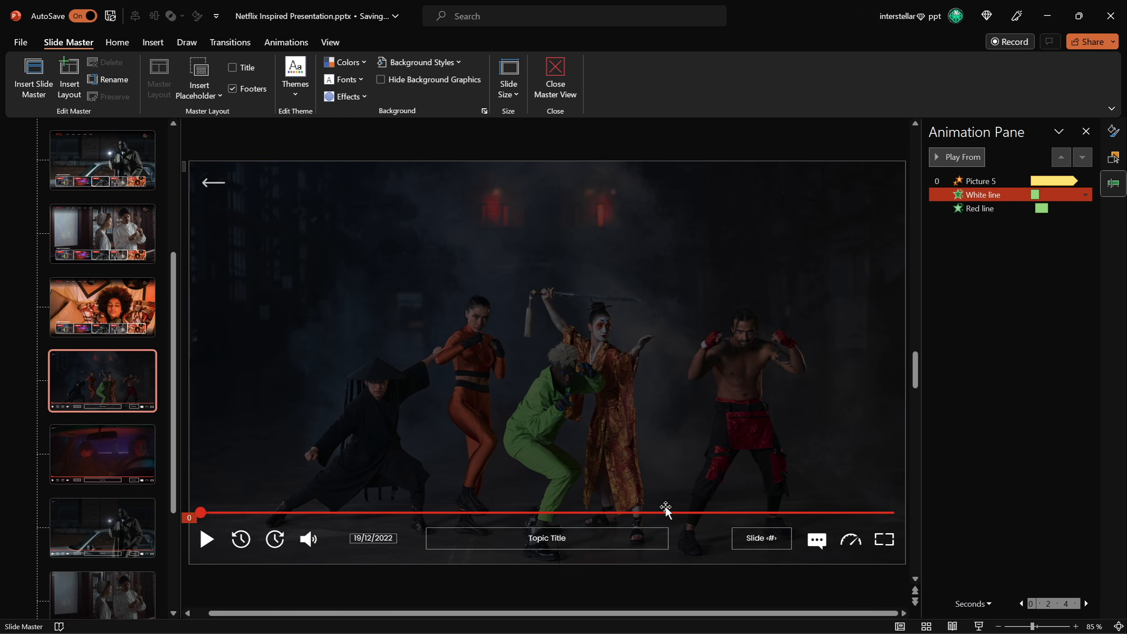
Add a Lines motion path to the red bubble heading right, stretching its end point to the bar's right end.
click(201, 514)
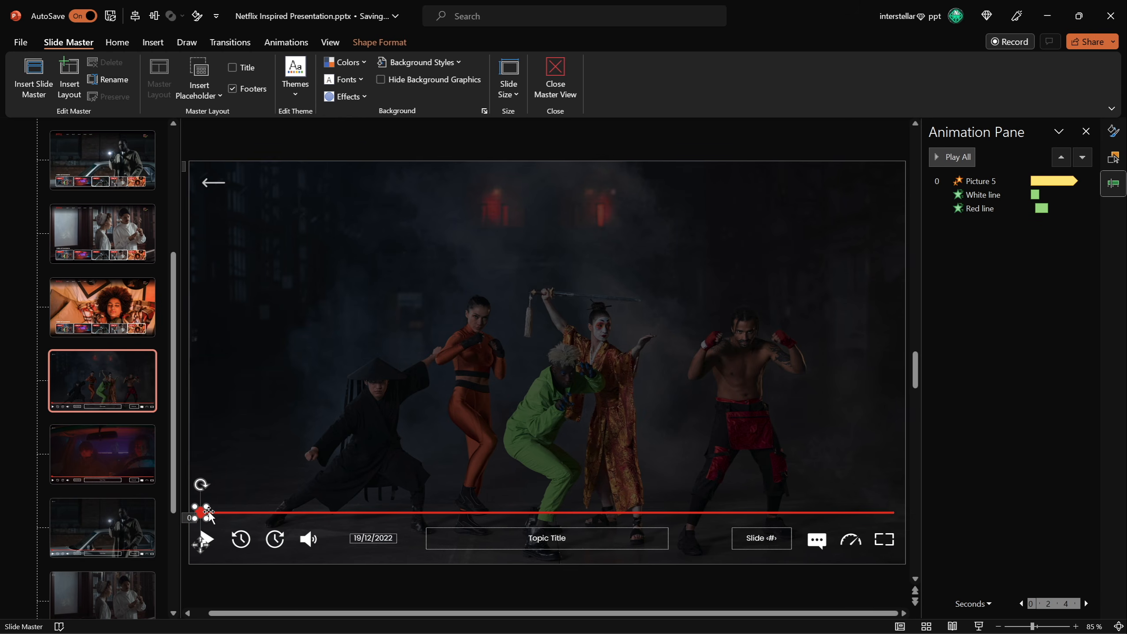
click(285, 42)
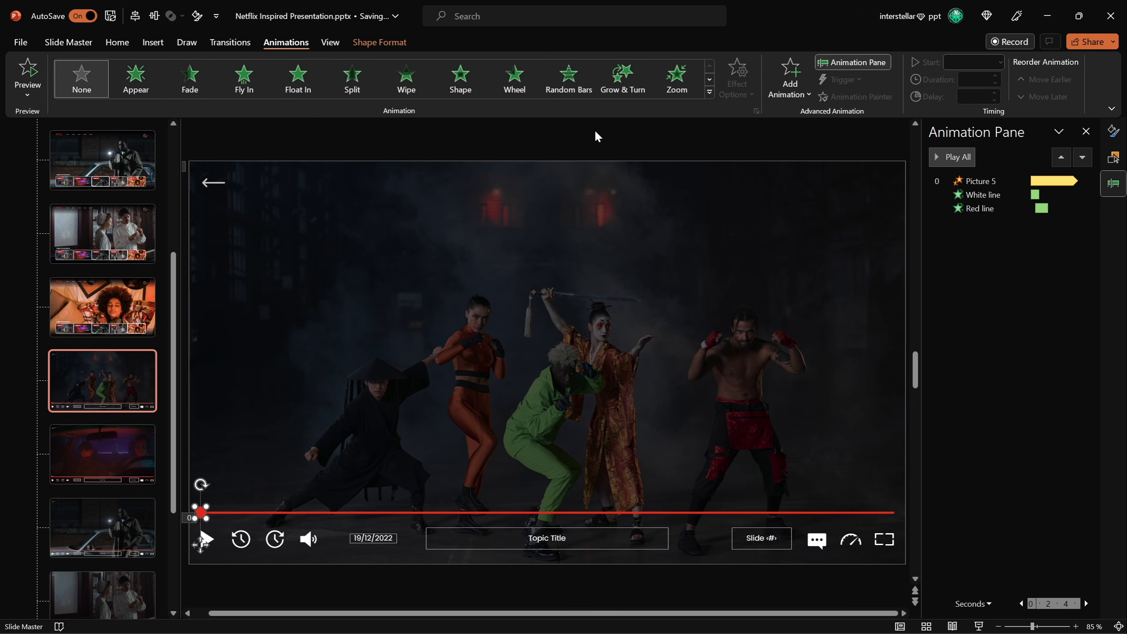
click(799, 92)
scroll(1015, 222, down, 3)
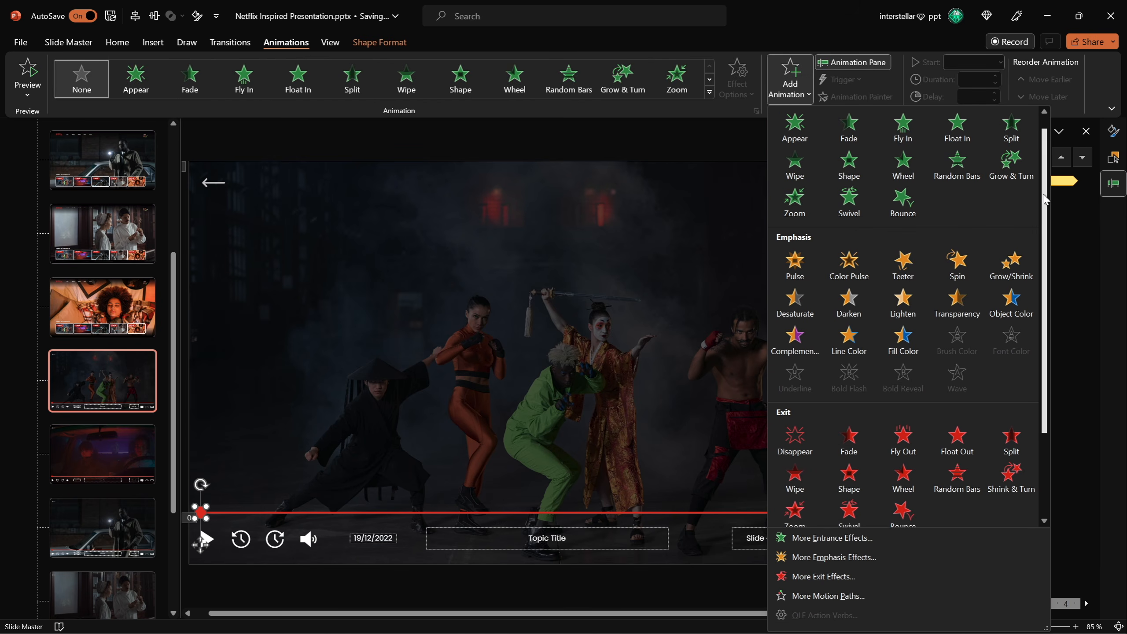
click(794, 480)
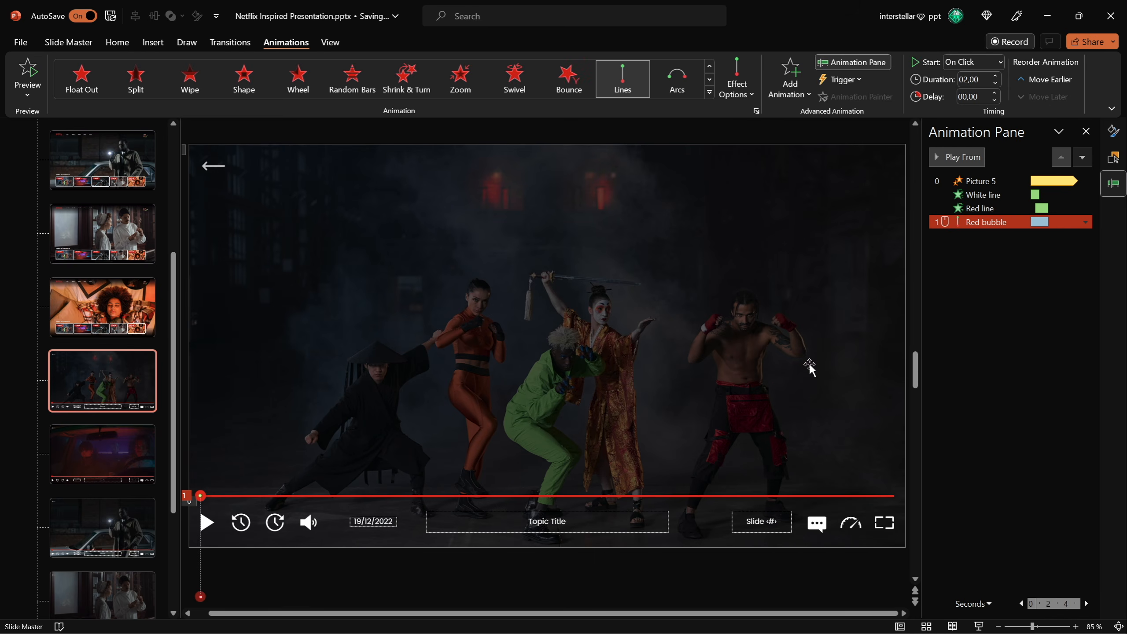
click(739, 94)
click(781, 207)
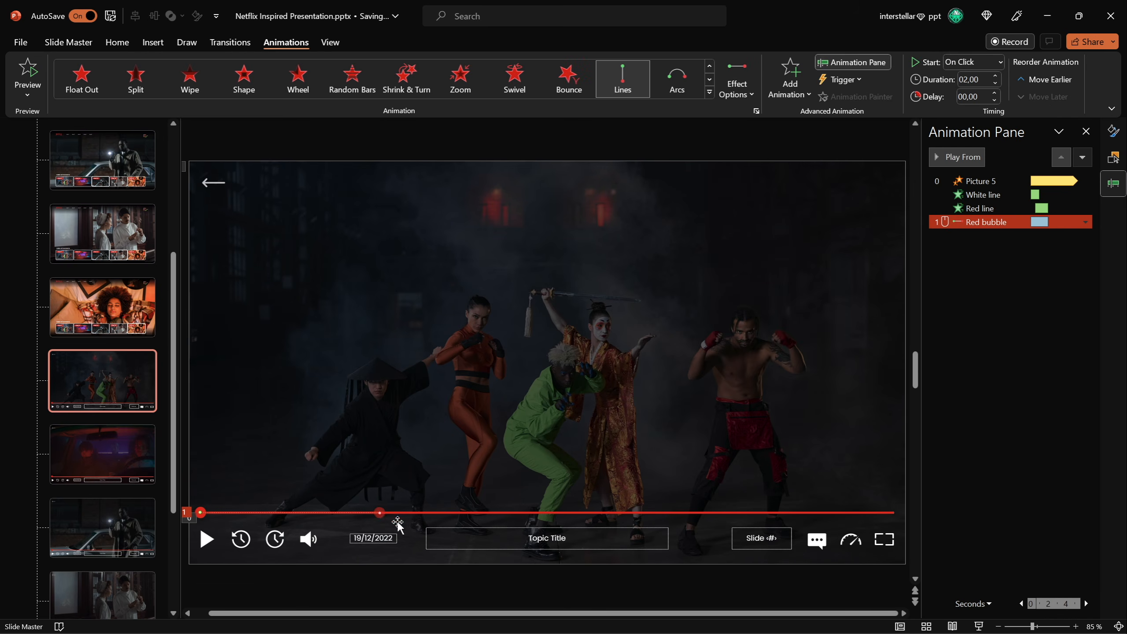
drag(378, 513, 496, 524)
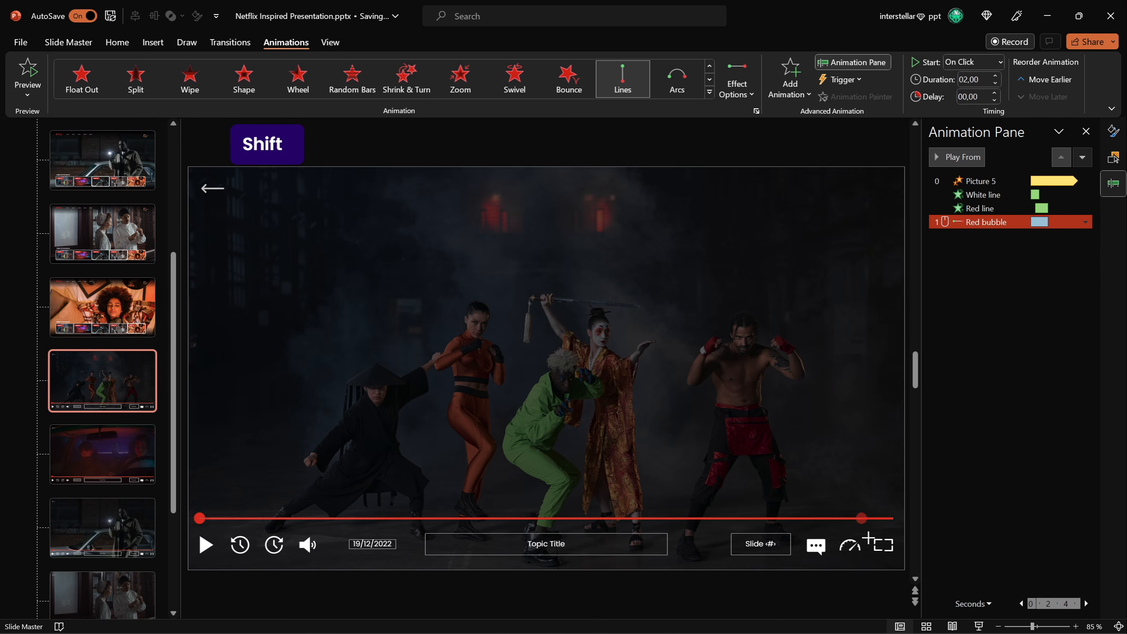
drag(893, 536, 893, 537)
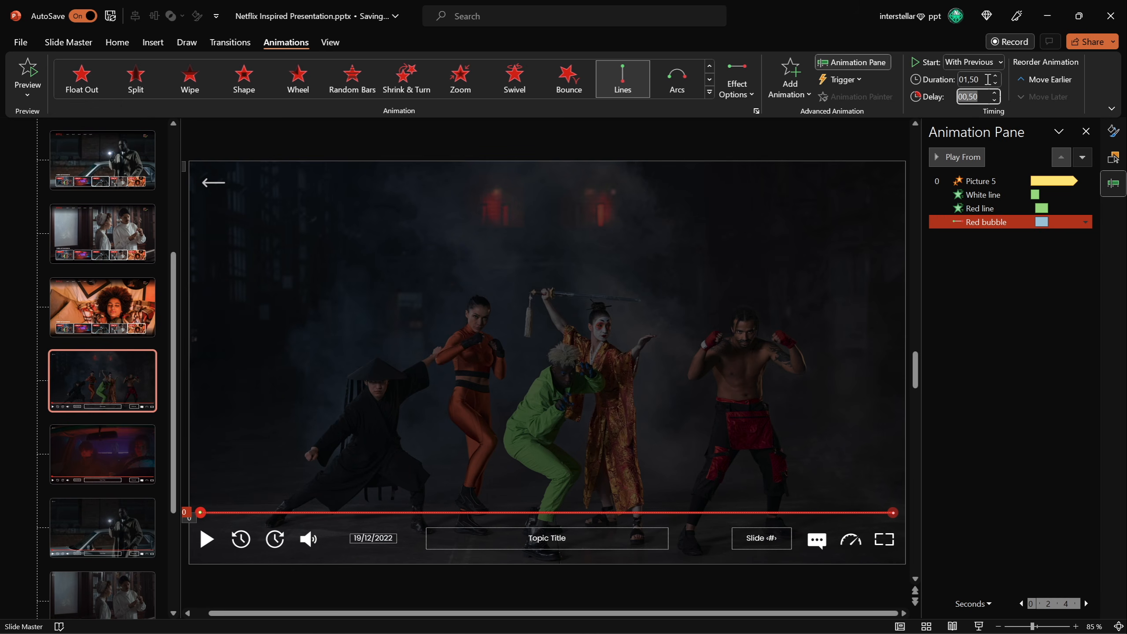
Review the red bubble's motion path effect options and preview all progress-bar animations.
double_click(998, 224)
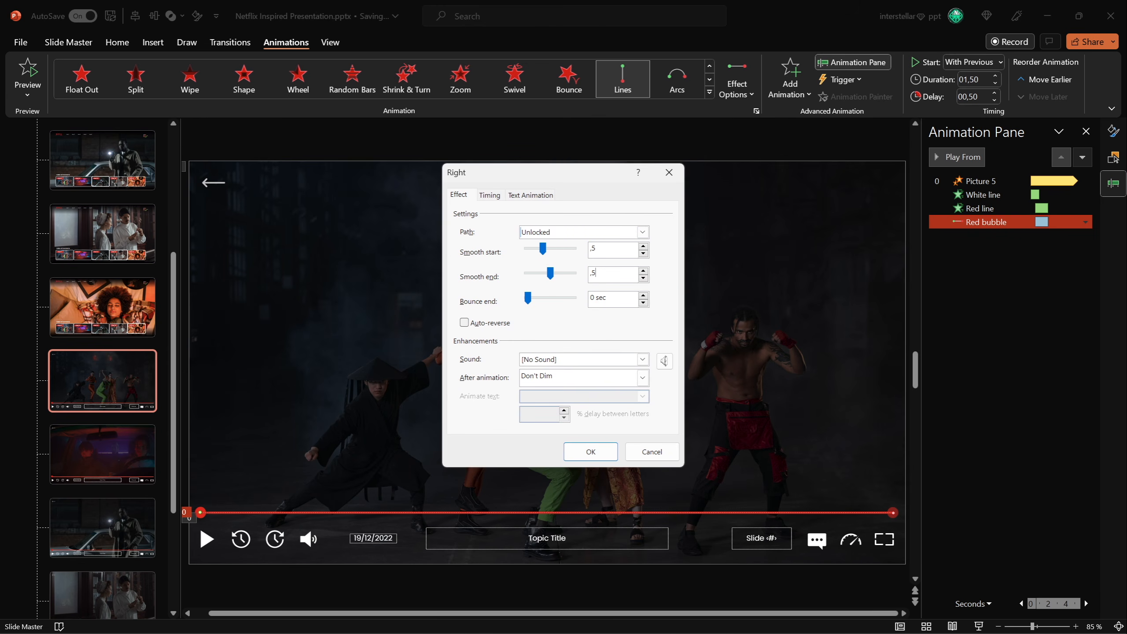
click(602, 453)
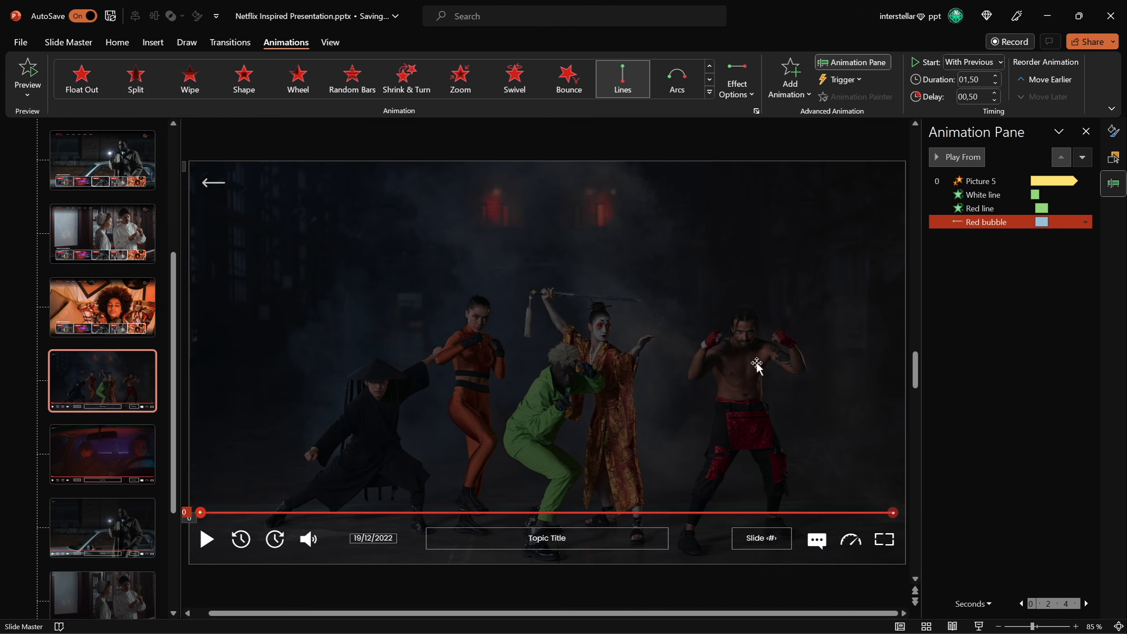
click(983, 195)
click(967, 163)
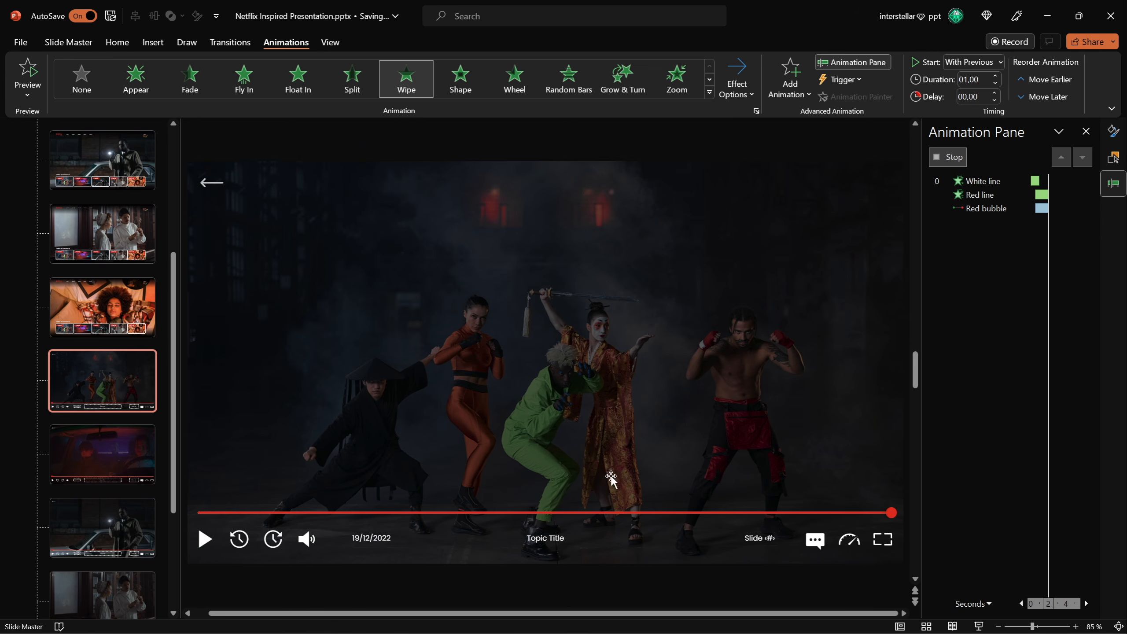
Run the slide show from the current slide and test the back arrow, Part 3 thumbnail and Play button.
key(shift+F5)
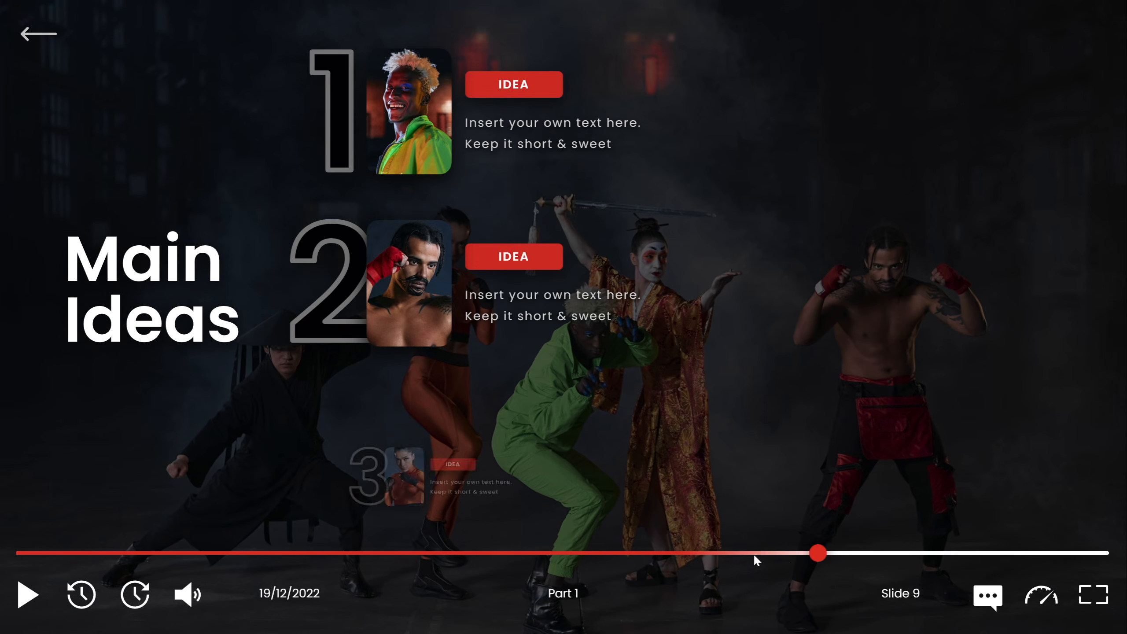
click(46, 37)
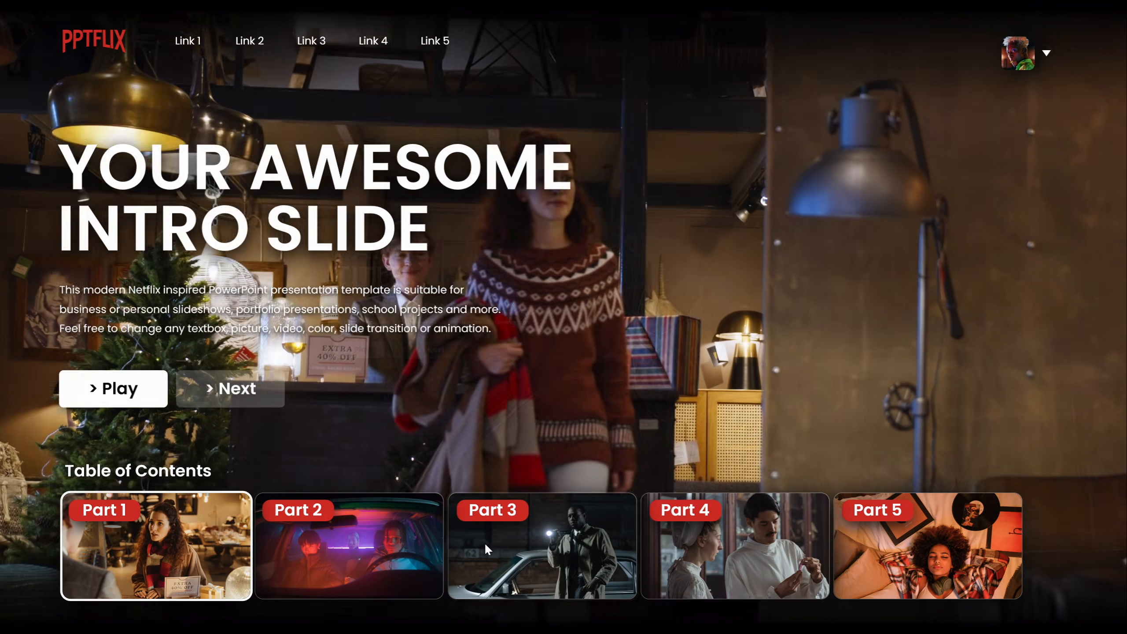
click(484, 549)
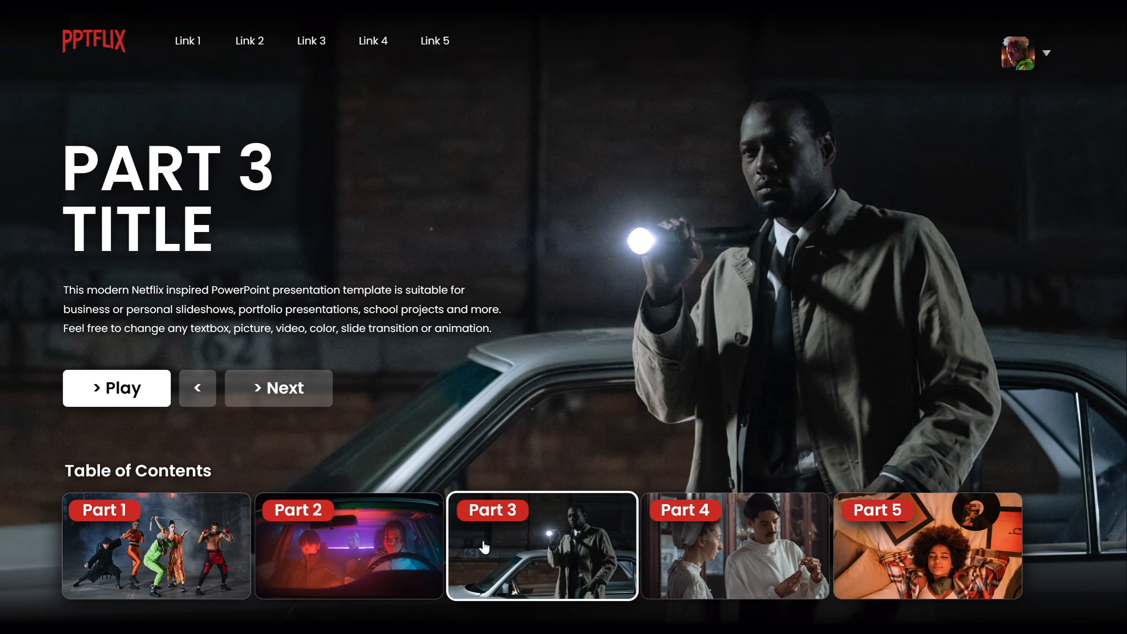
click(121, 390)
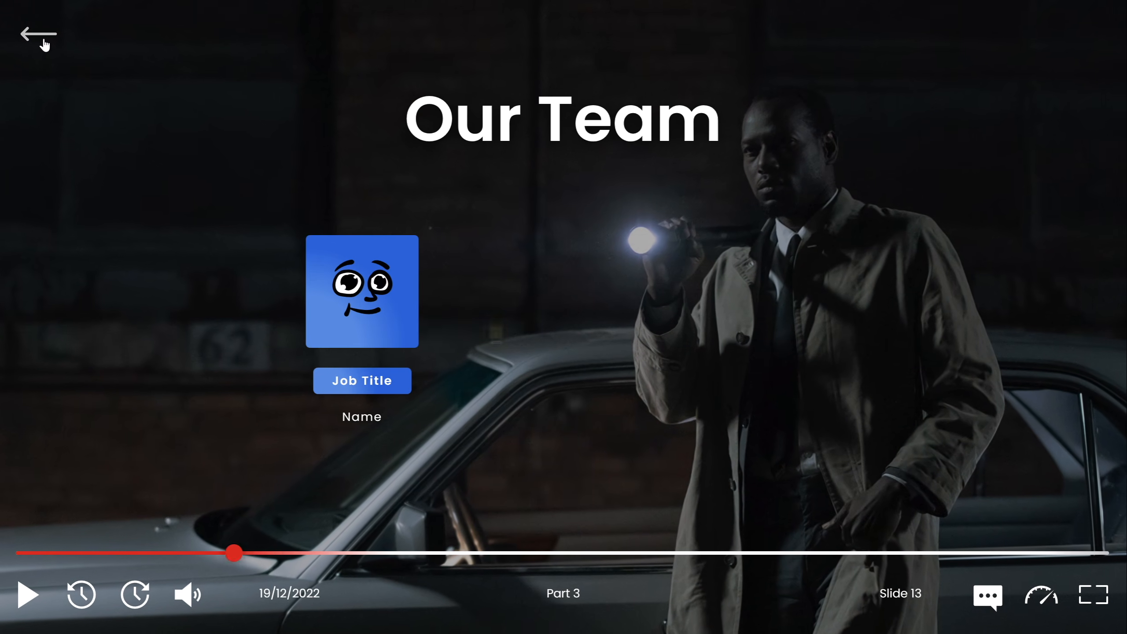
click(43, 39)
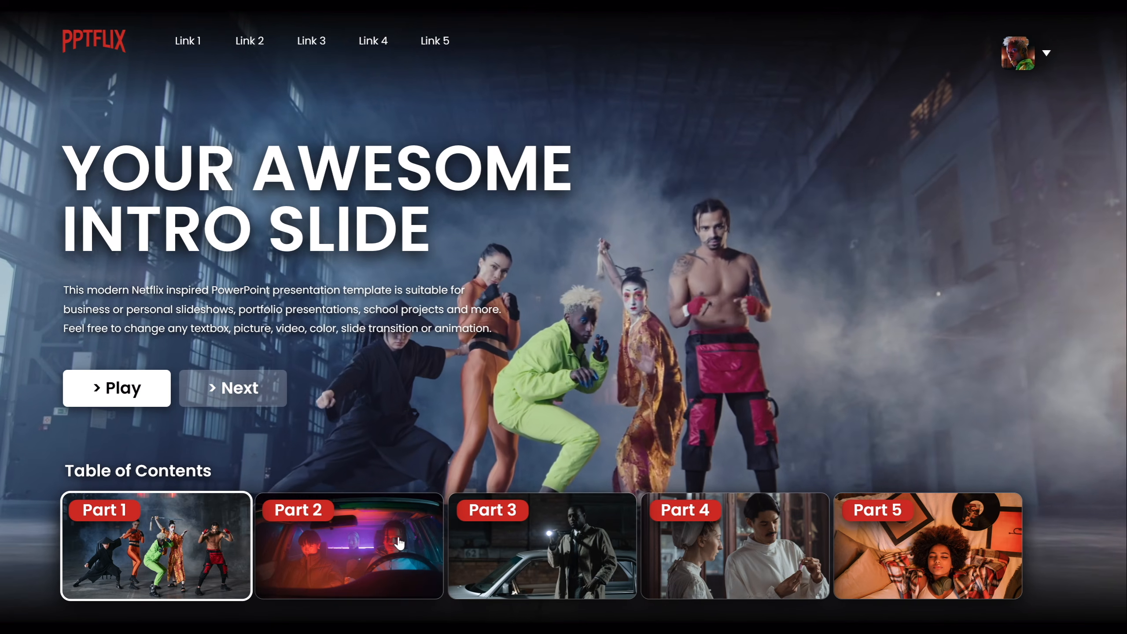
Test the Part 2 to Part 5 thumbnails and the Previous and back buttons in the slide show.
click(396, 536)
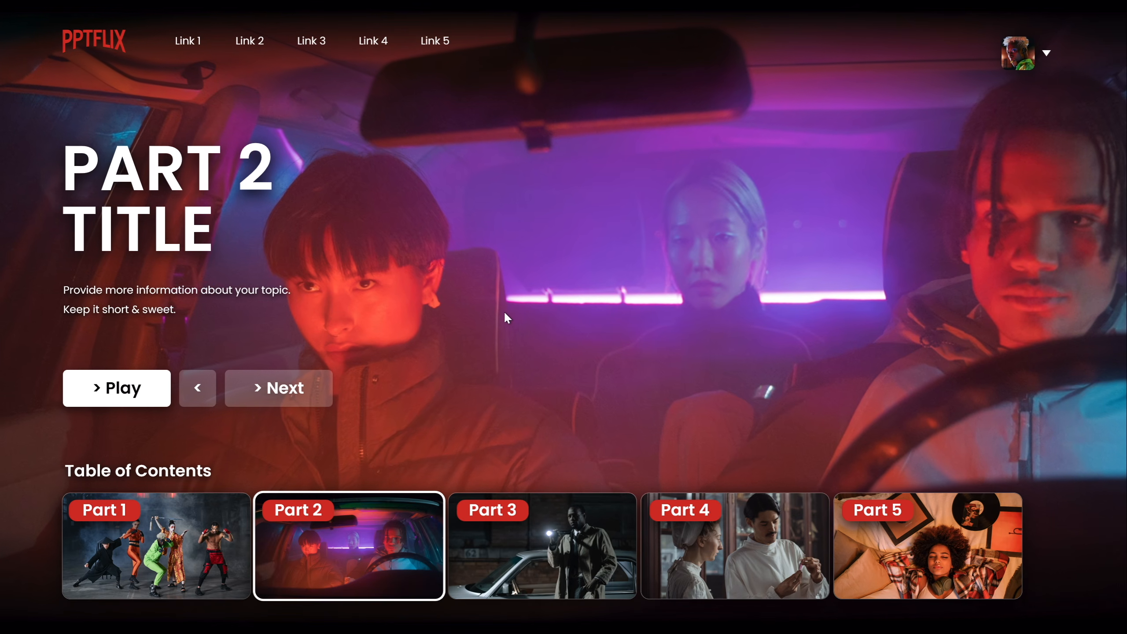
click(576, 533)
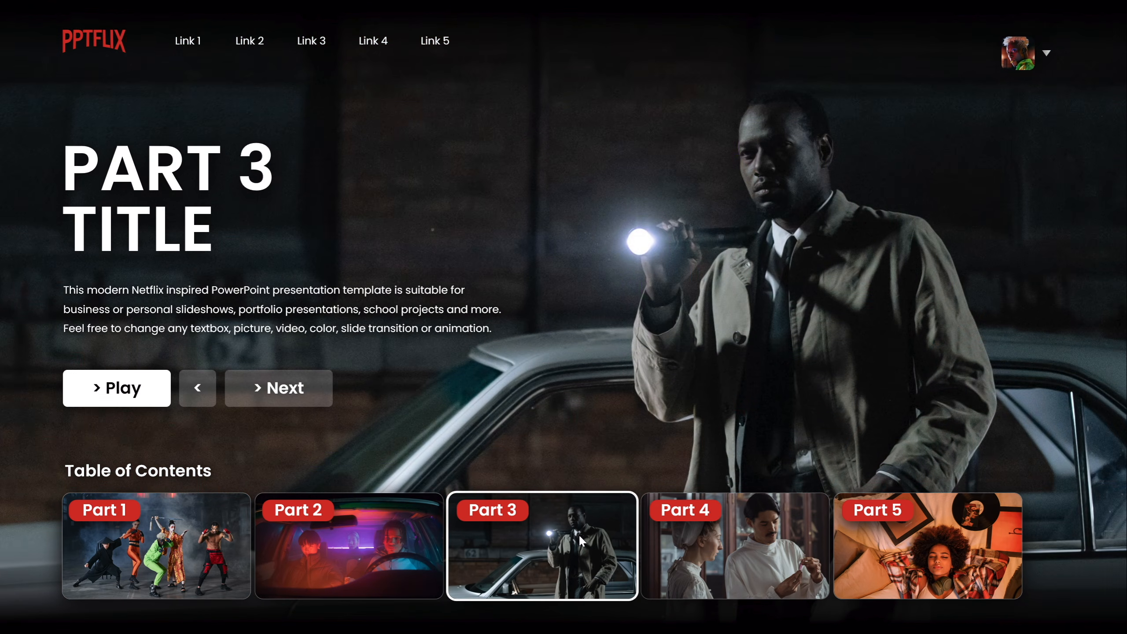
click(765, 552)
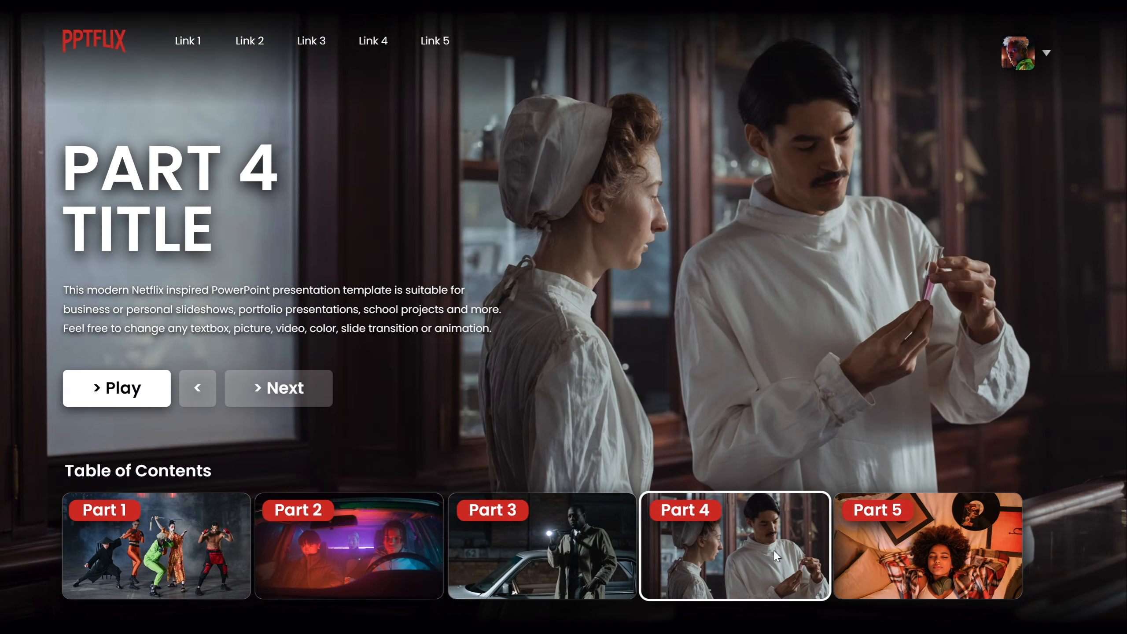
click(885, 554)
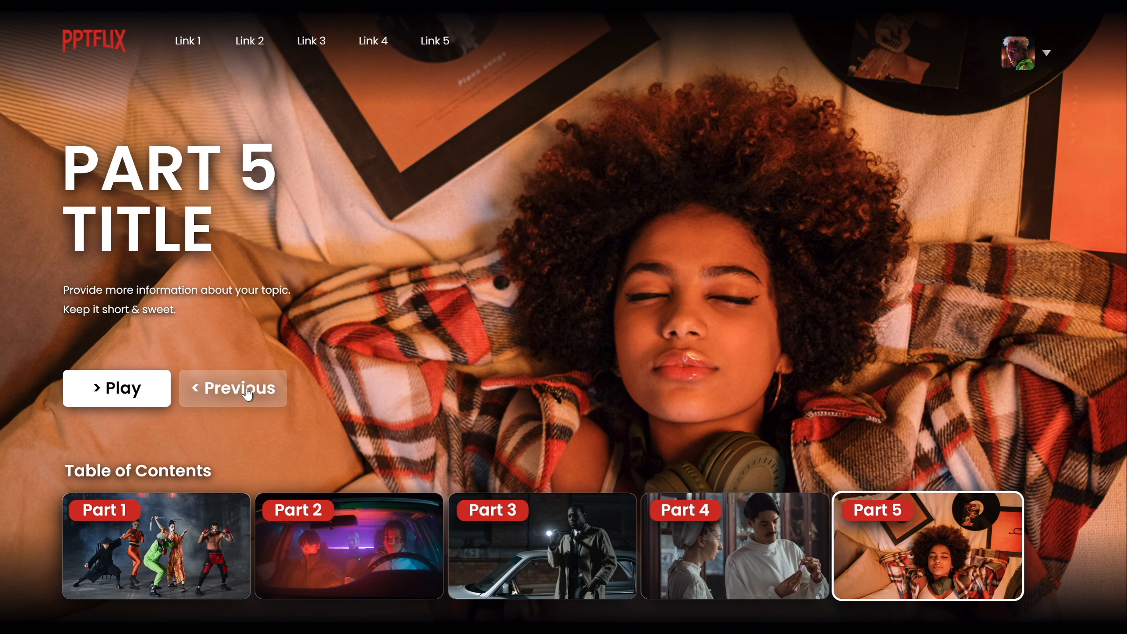
click(244, 388)
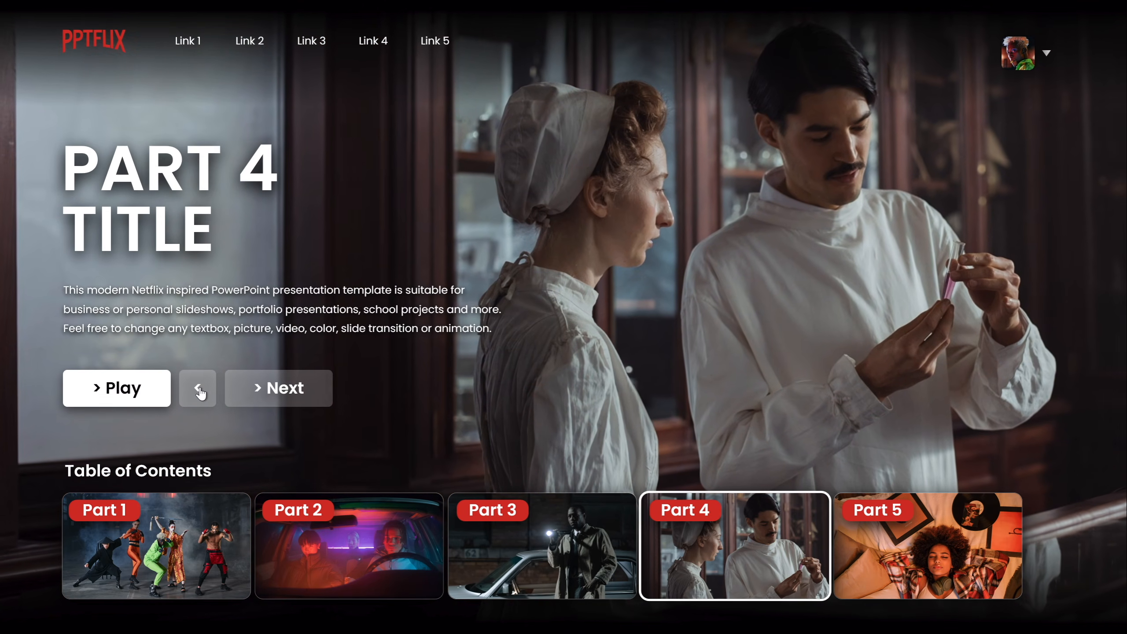
click(199, 389)
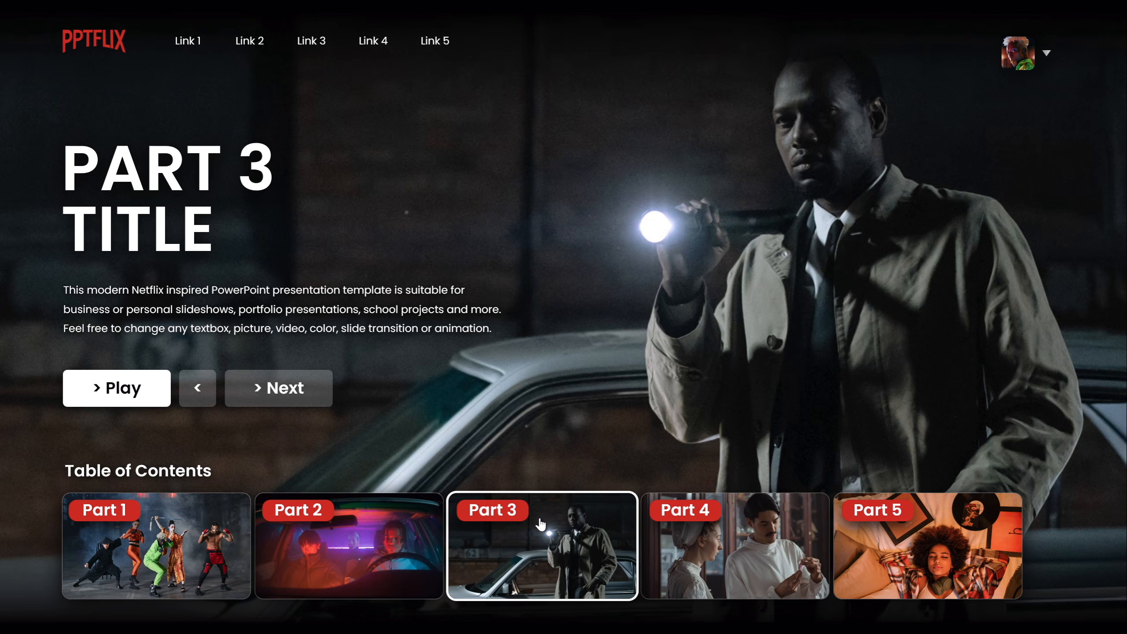
In the slide show, open Part 2 and Part 1 from the thumbnails, play Part 1, and return with the back arrow.
click(371, 527)
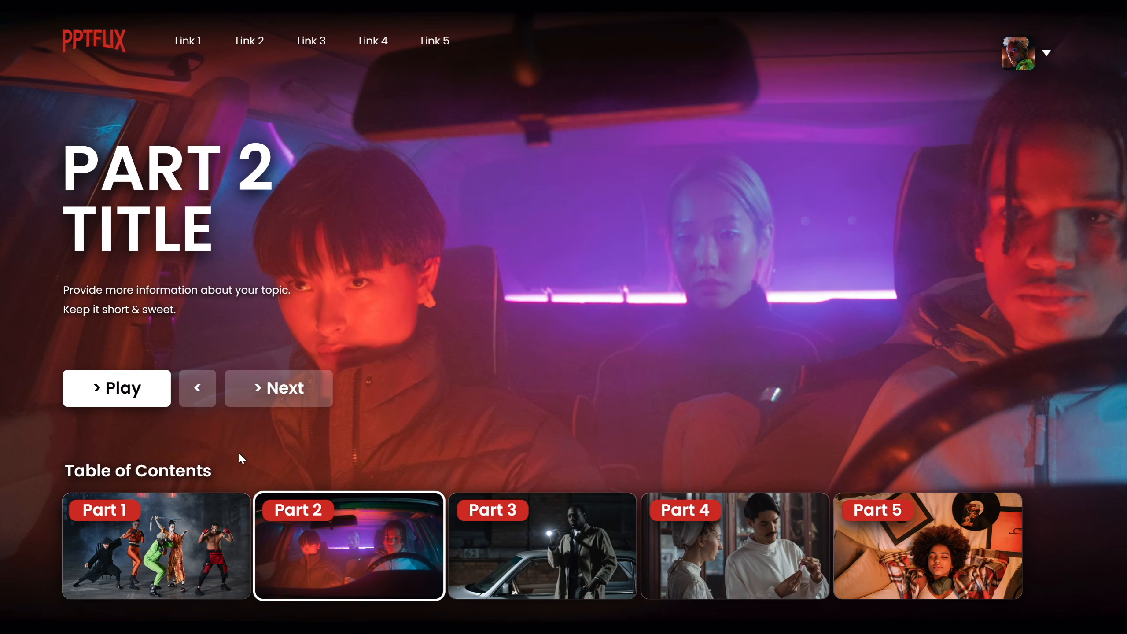
click(183, 513)
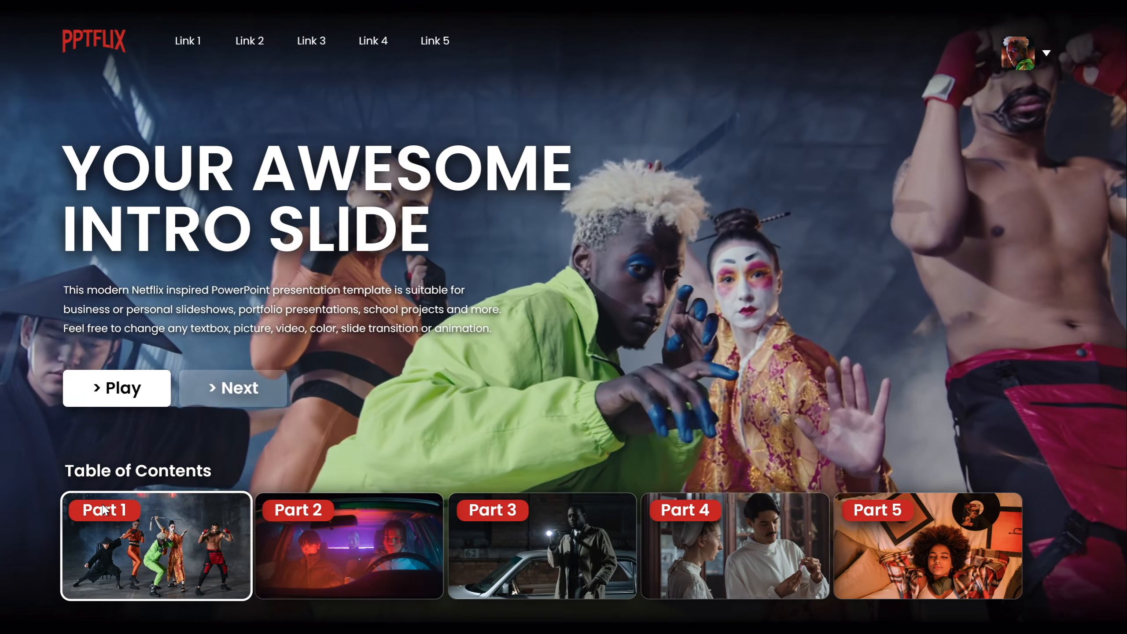
click(107, 391)
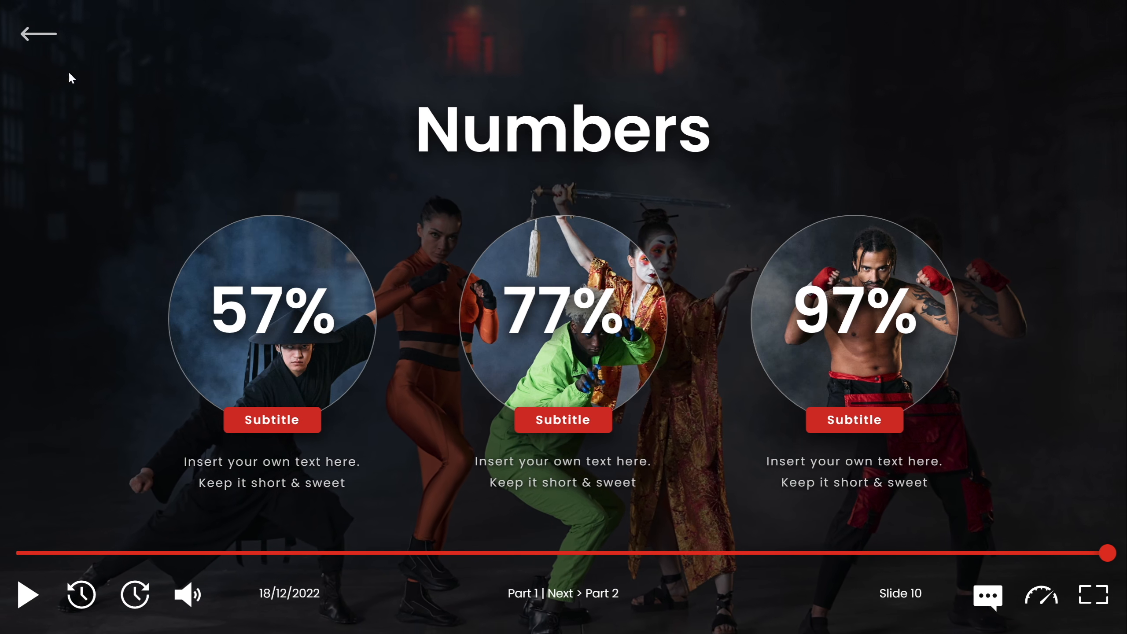
click(43, 37)
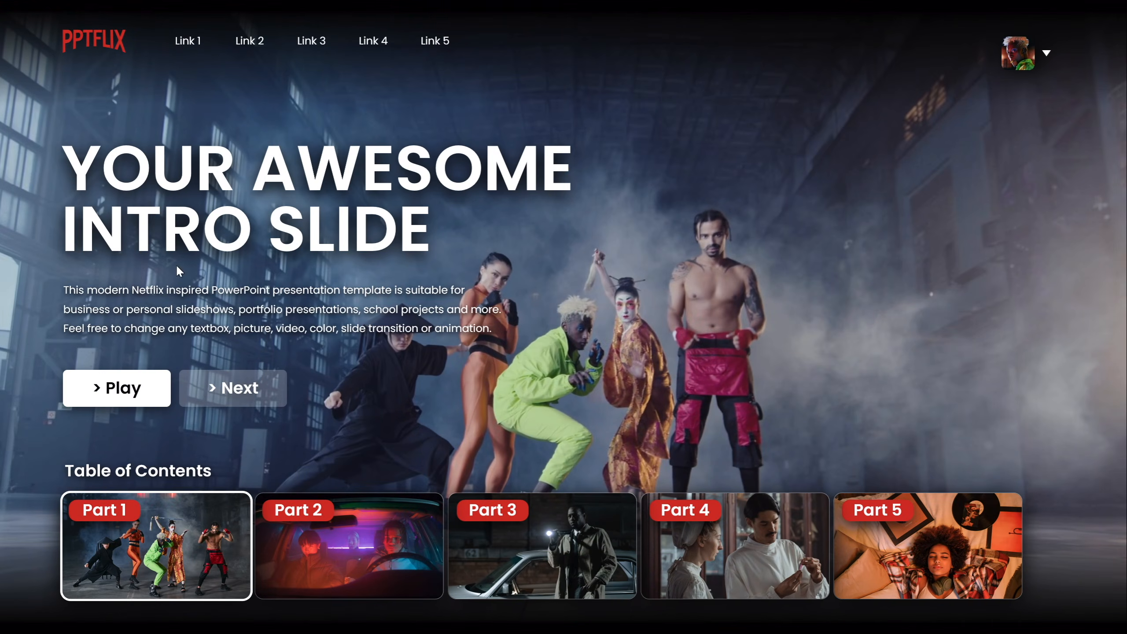
Open the Part 3 and then Part 2 thumbnails, and play Part 2 in the slide show.
click(550, 547)
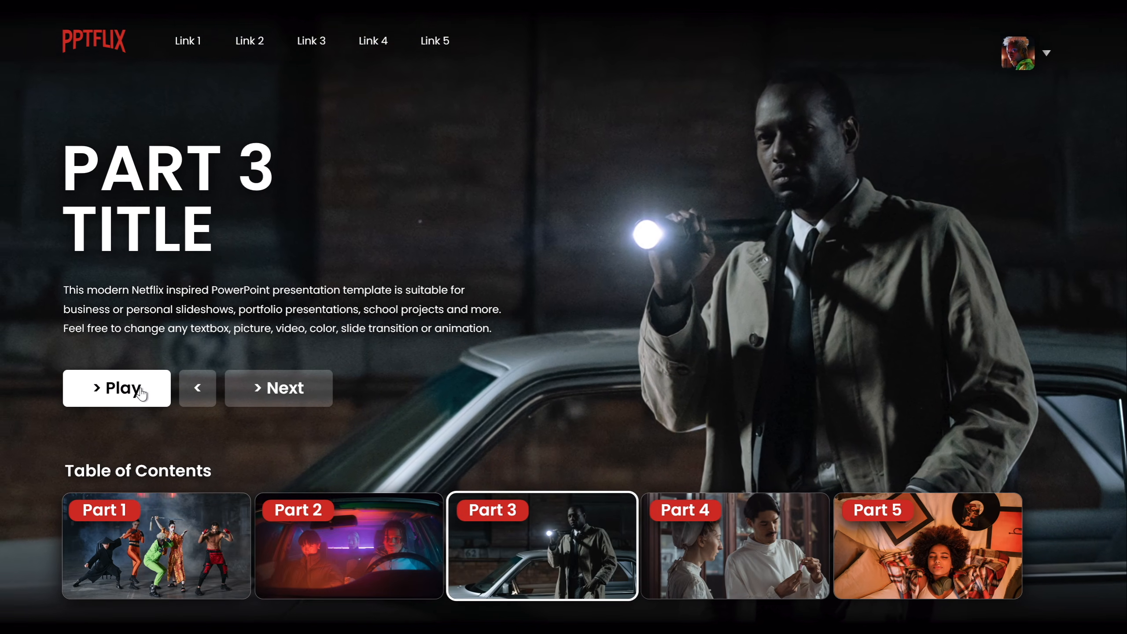
click(386, 508)
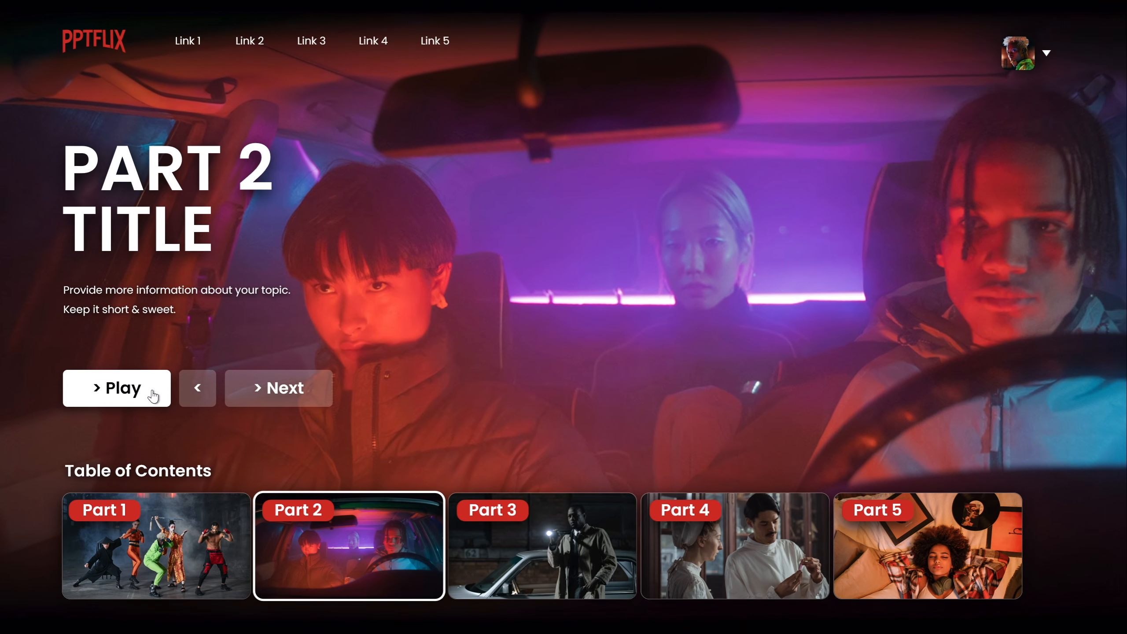
click(153, 393)
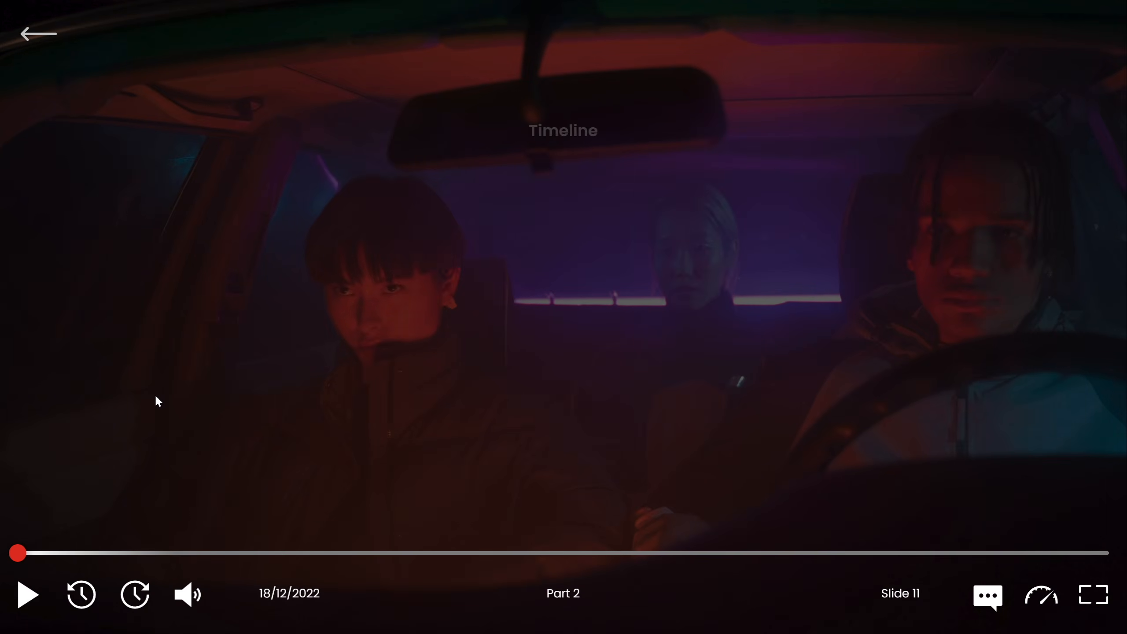